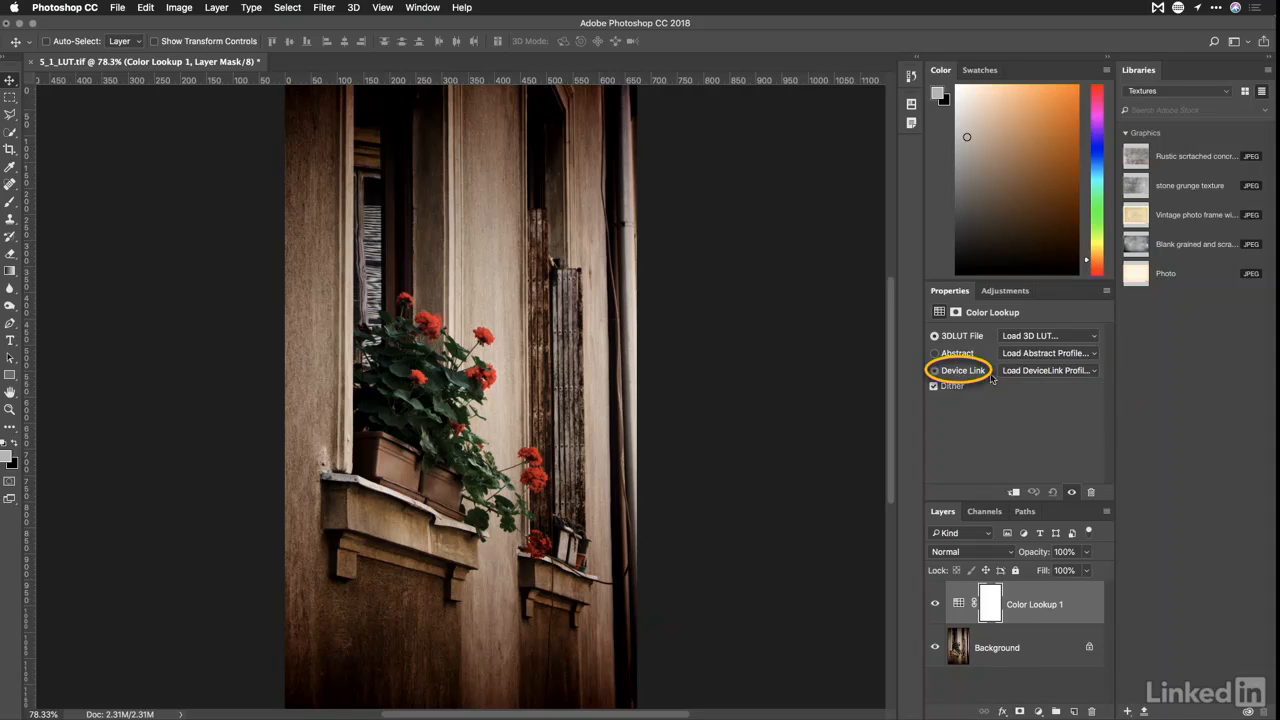
Try the Device Link profiles ColorNegative and Smokey on the Color Lookup adjustment, without loading a profile from disk
left_click(1052, 379)
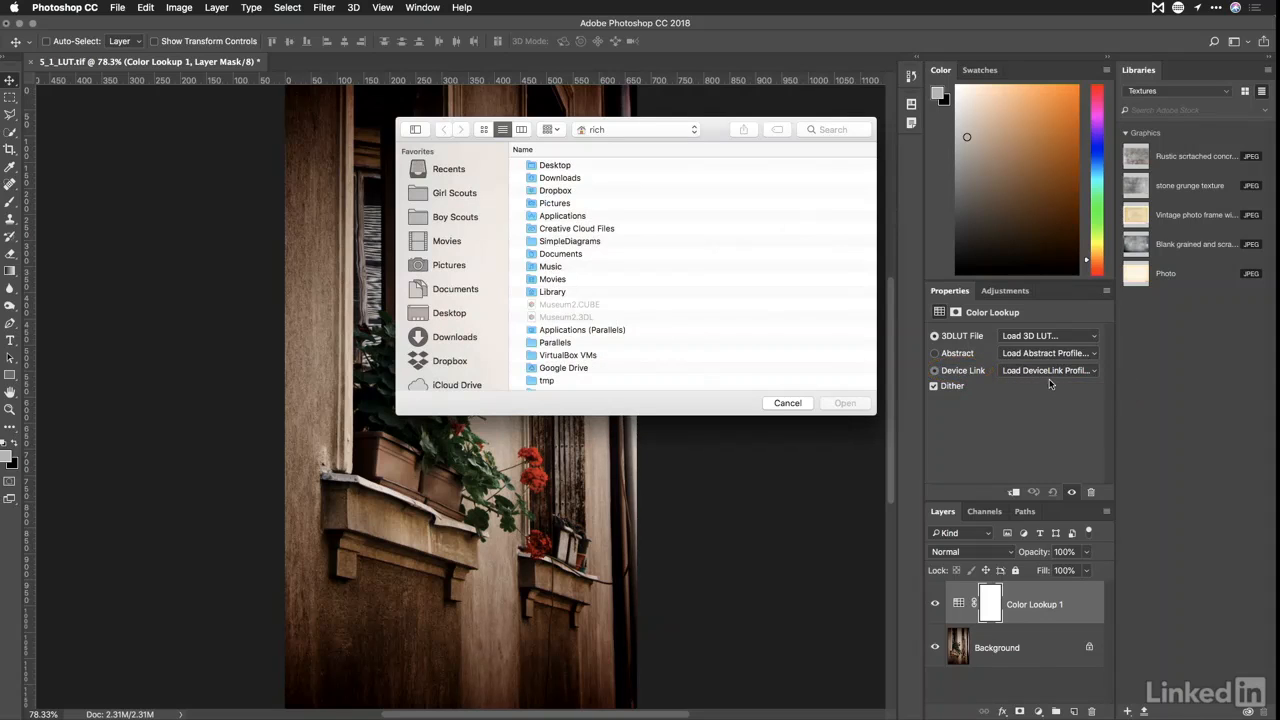
left_click(788, 404)
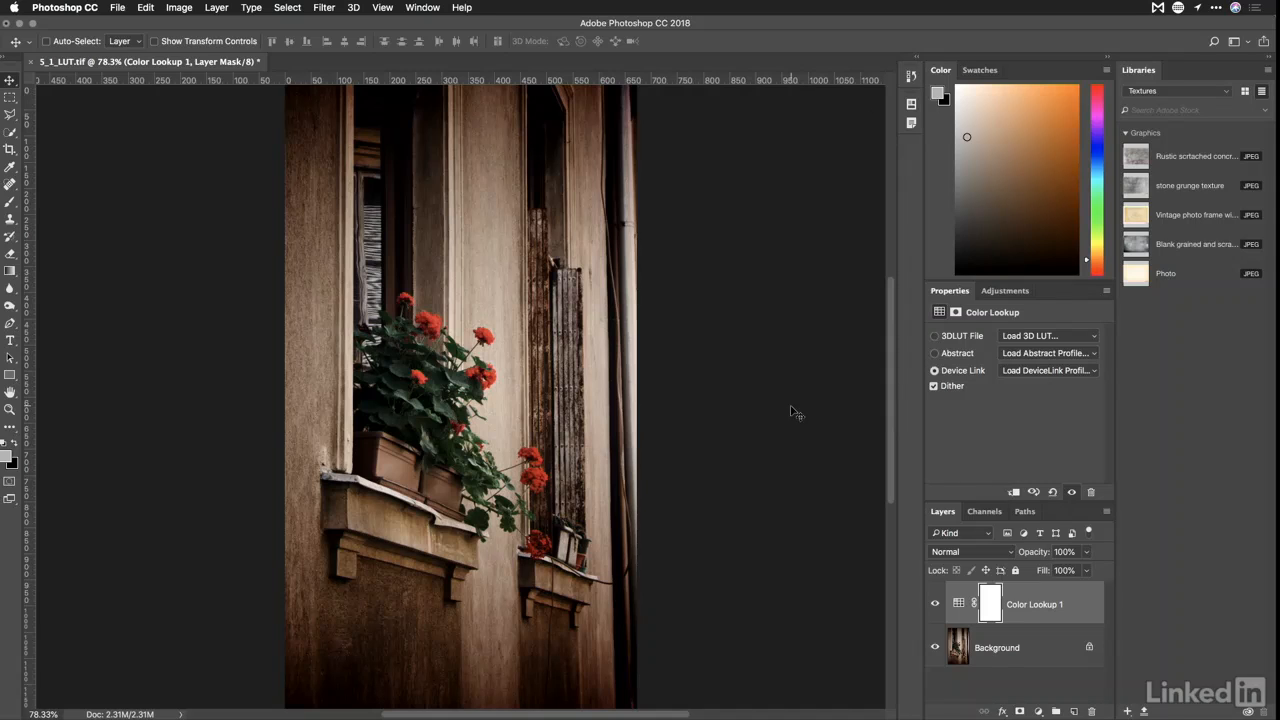
left_click(1094, 372)
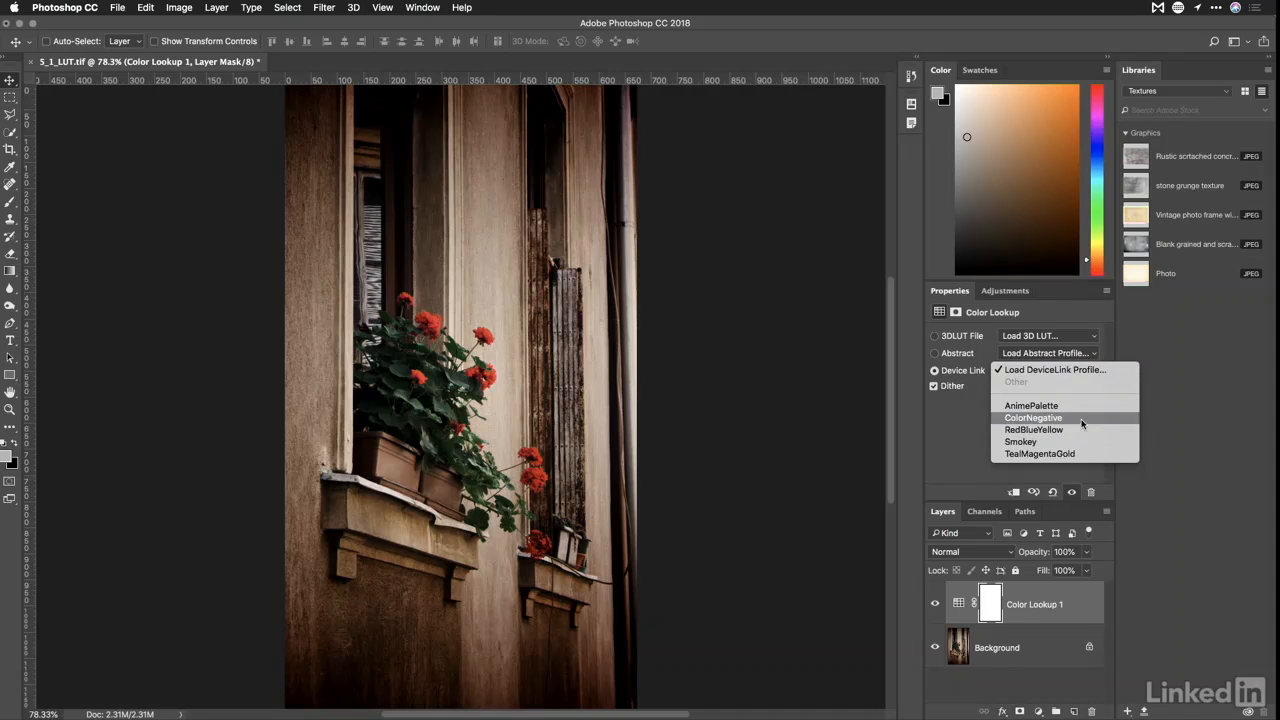
left_click(1081, 418)
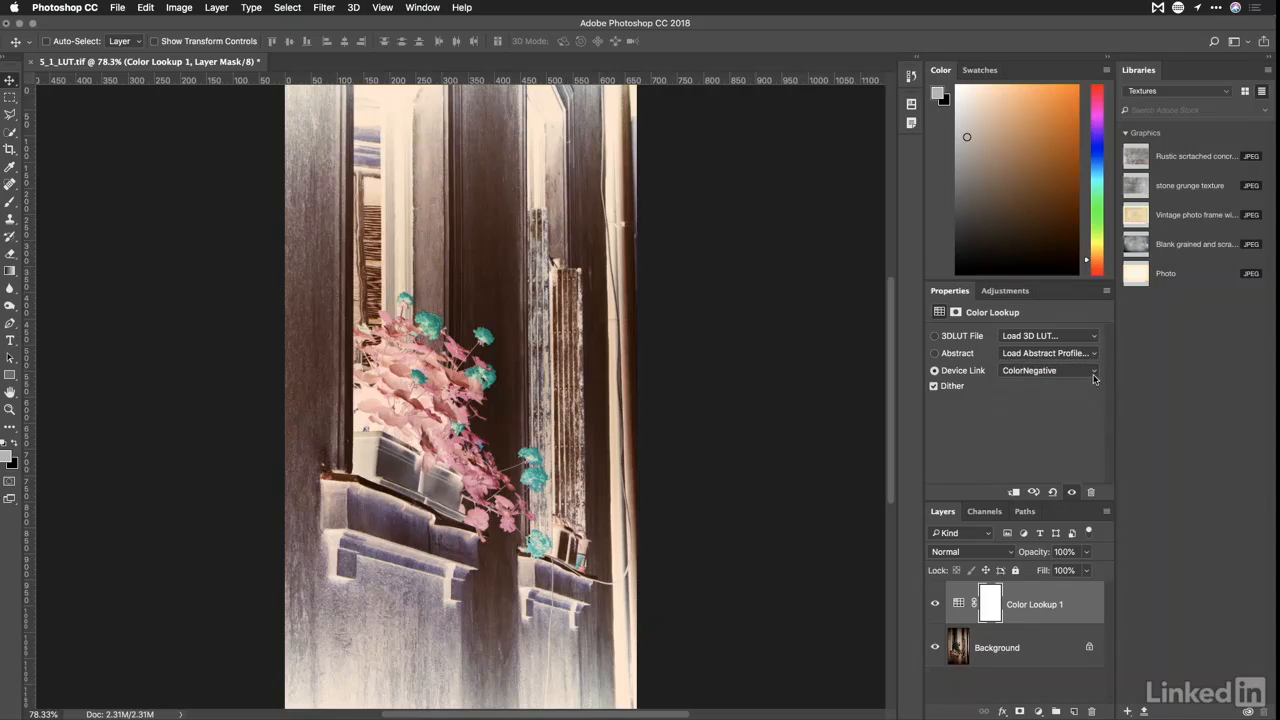
left_click(1094, 372)
left_click(1087, 396)
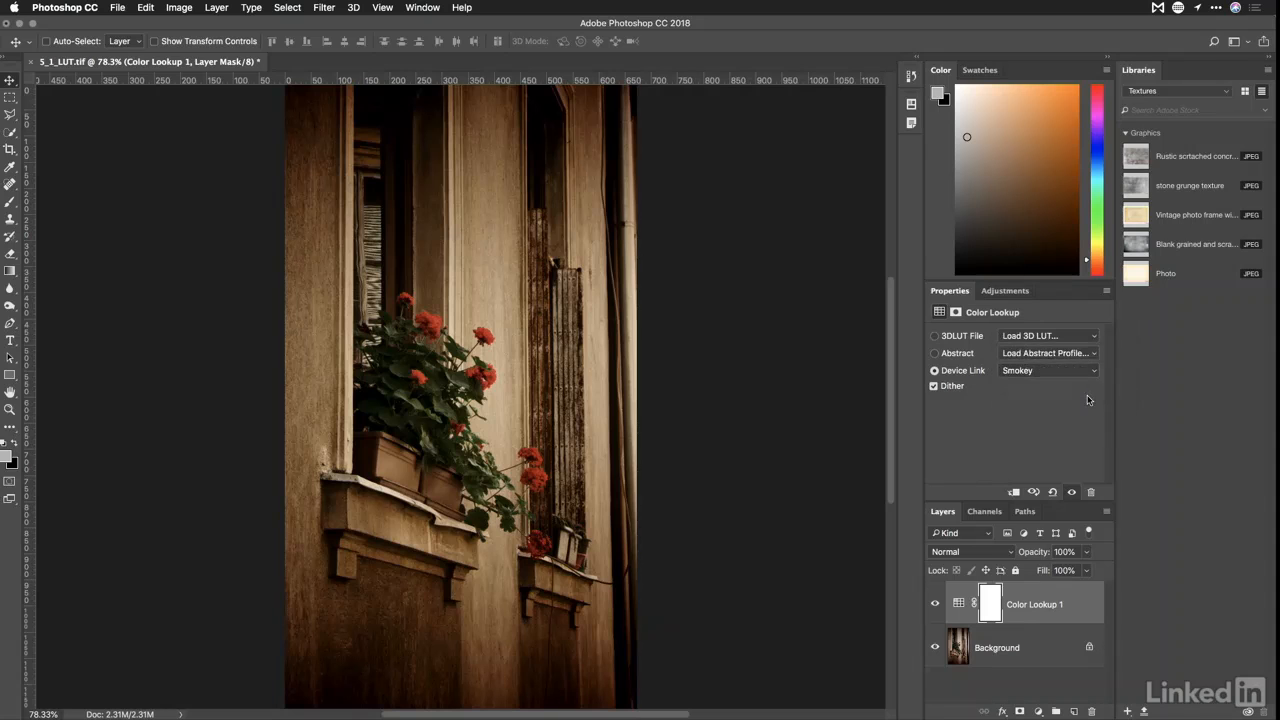
Try the Abstract profiles Blacklight Poster, Cobalt-Carmine, Lightness Decrease and Sepia on the Color Lookup adjustment
left_click(1056, 355)
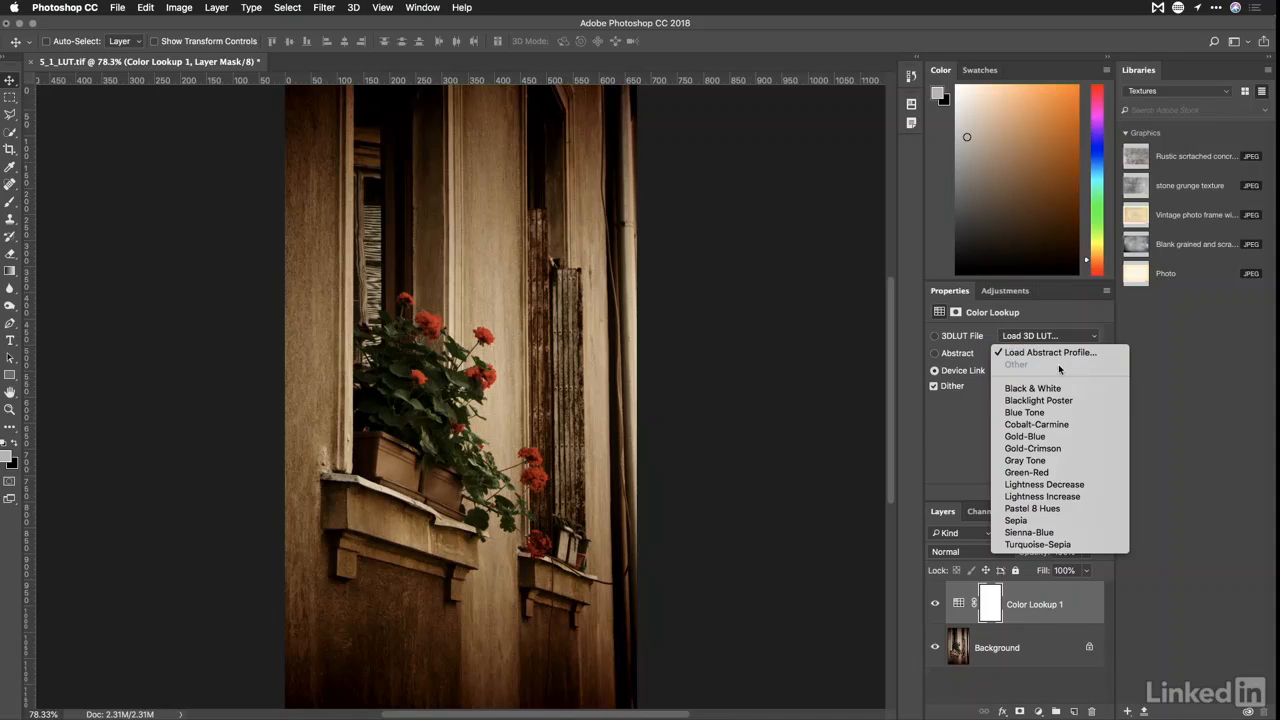
scroll(1058, 405, "down", 1)
left_click(1057, 402)
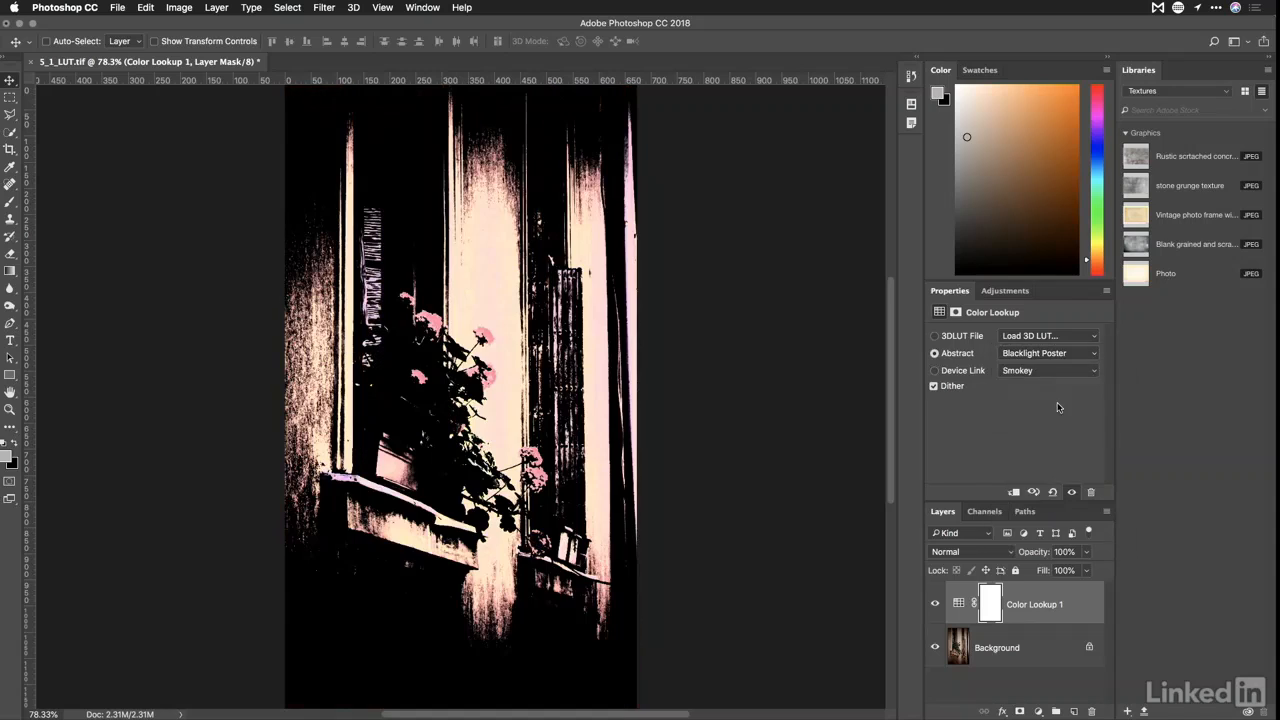
left_click(1074, 360)
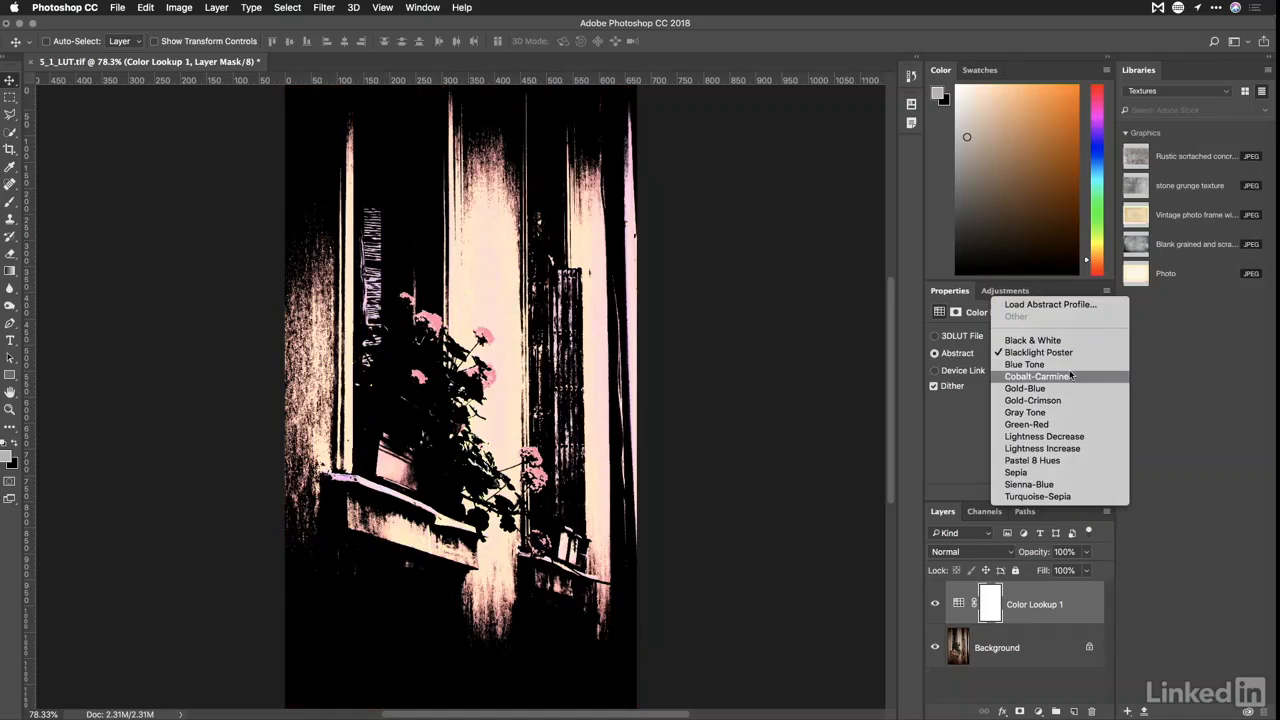
left_click(1073, 376)
left_click(1074, 354)
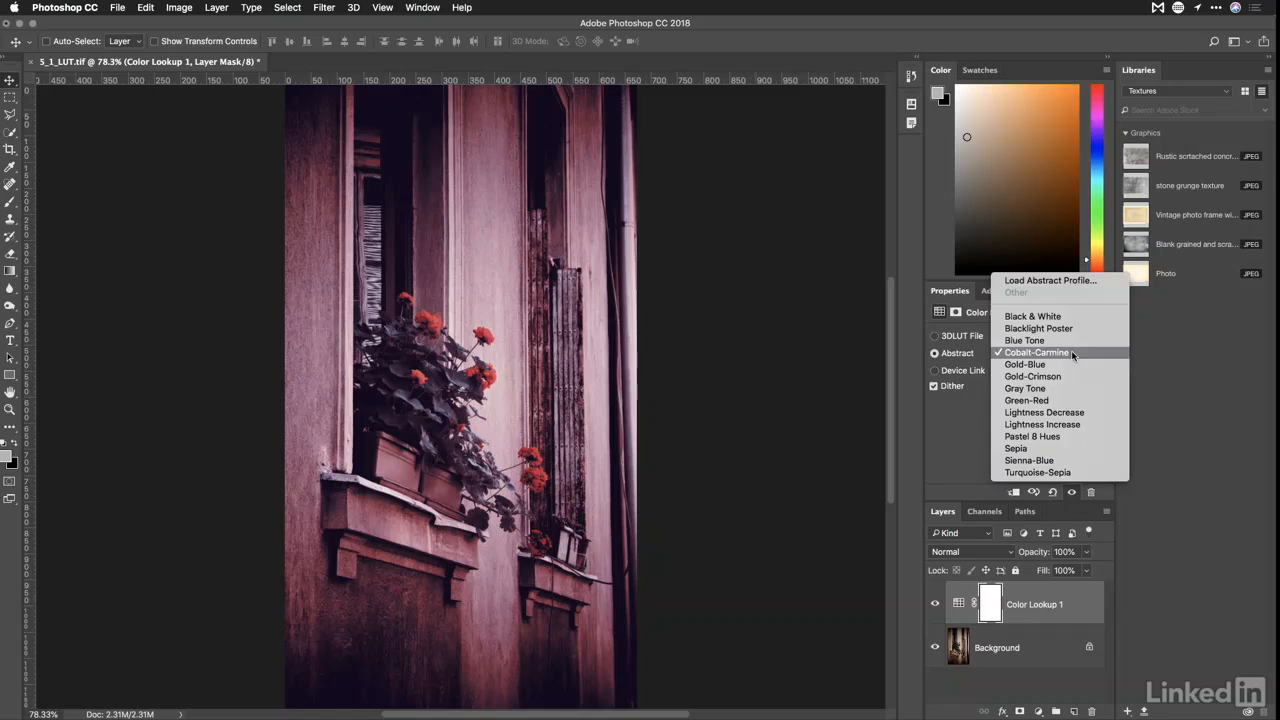
left_click(1055, 413)
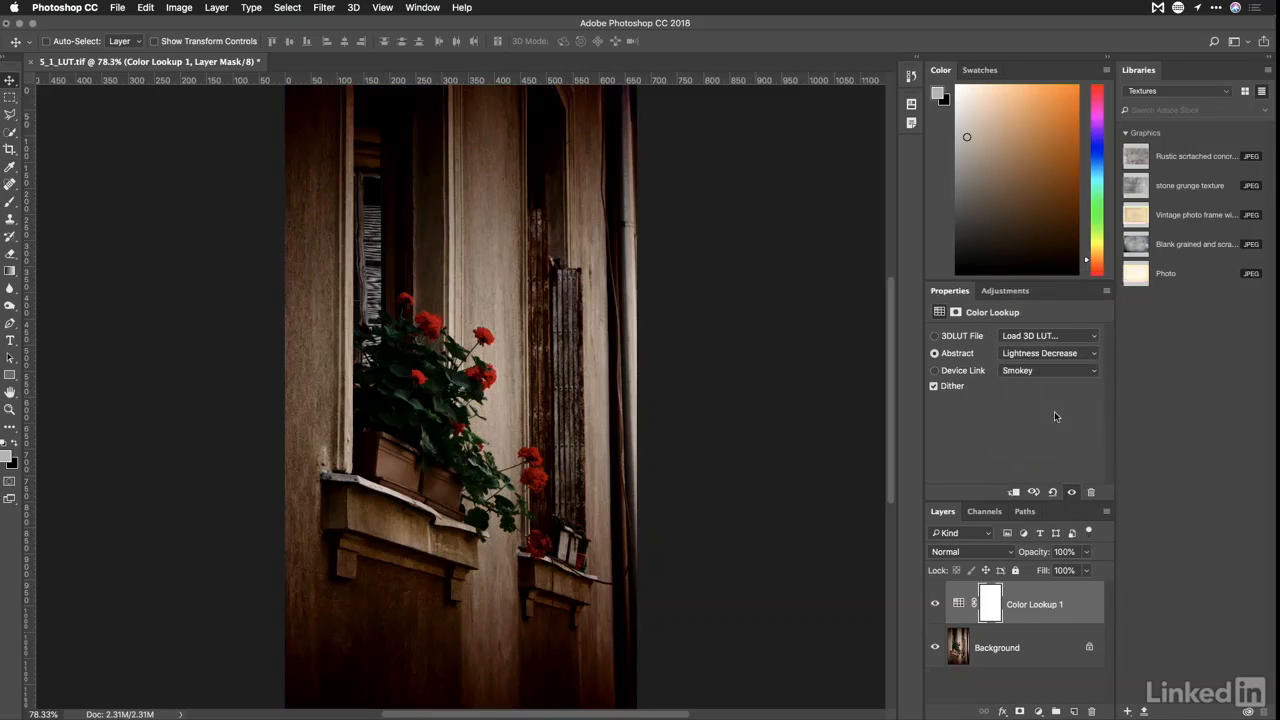
left_click(1066, 360)
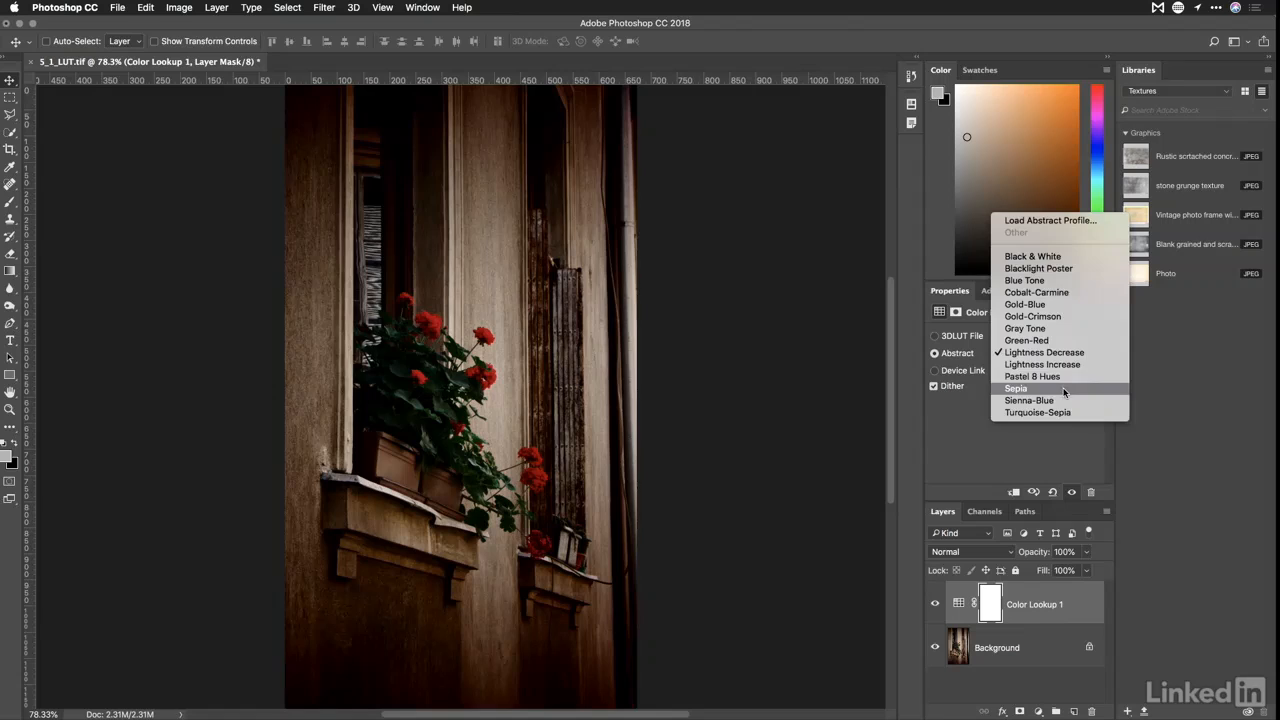
left_click(1065, 389)
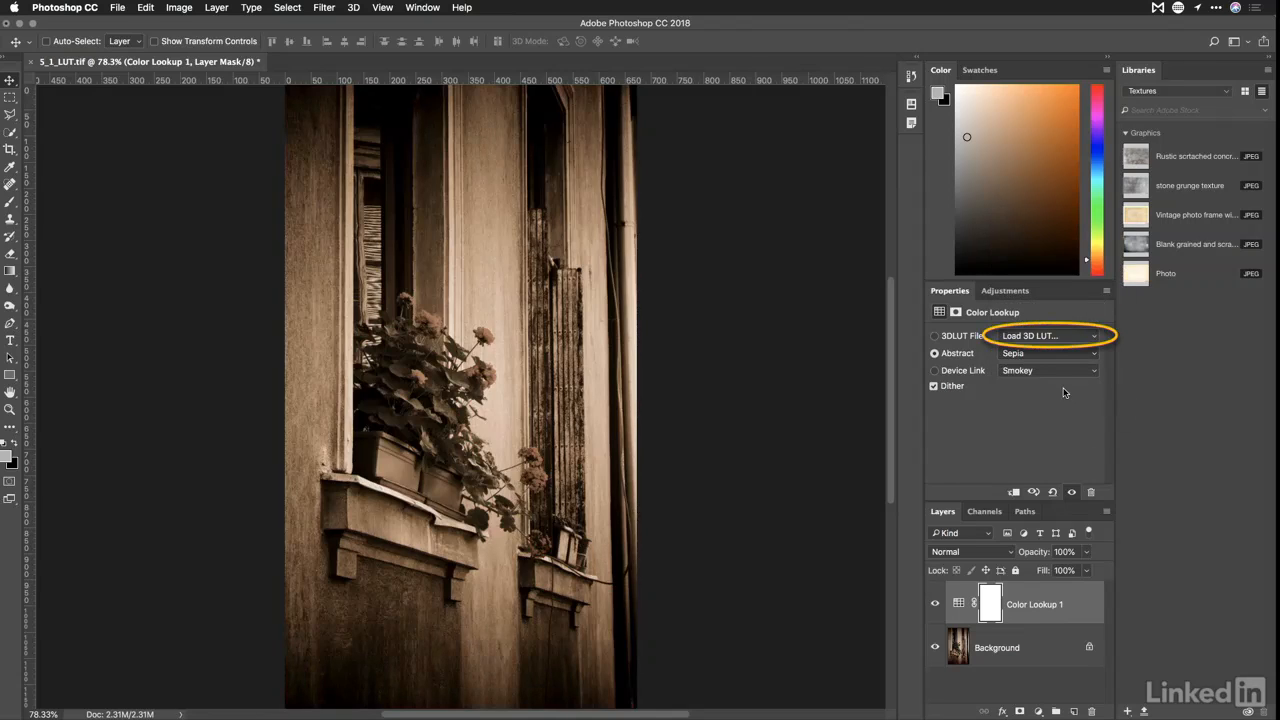
Try the 3D LUT files Bleach Bypass.look and LateSunset.3DL on the Color Lookup adjustment
left_click(1052, 337)
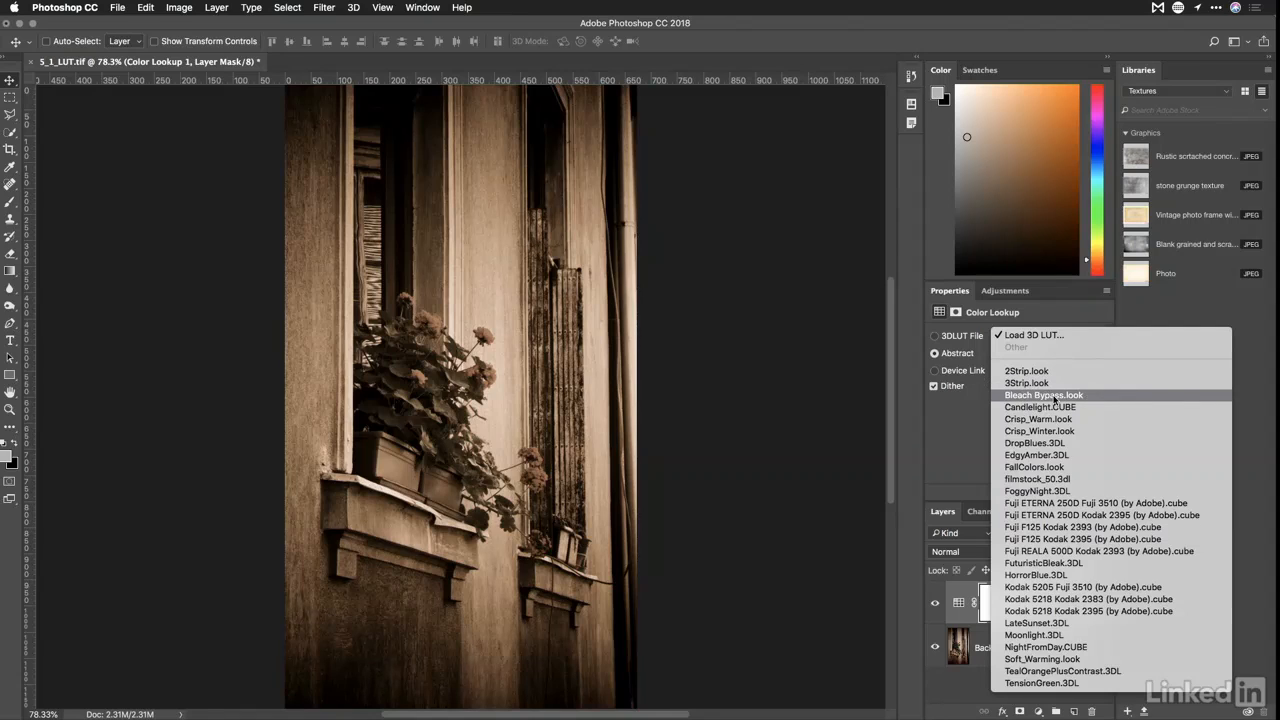
left_click(1052, 398)
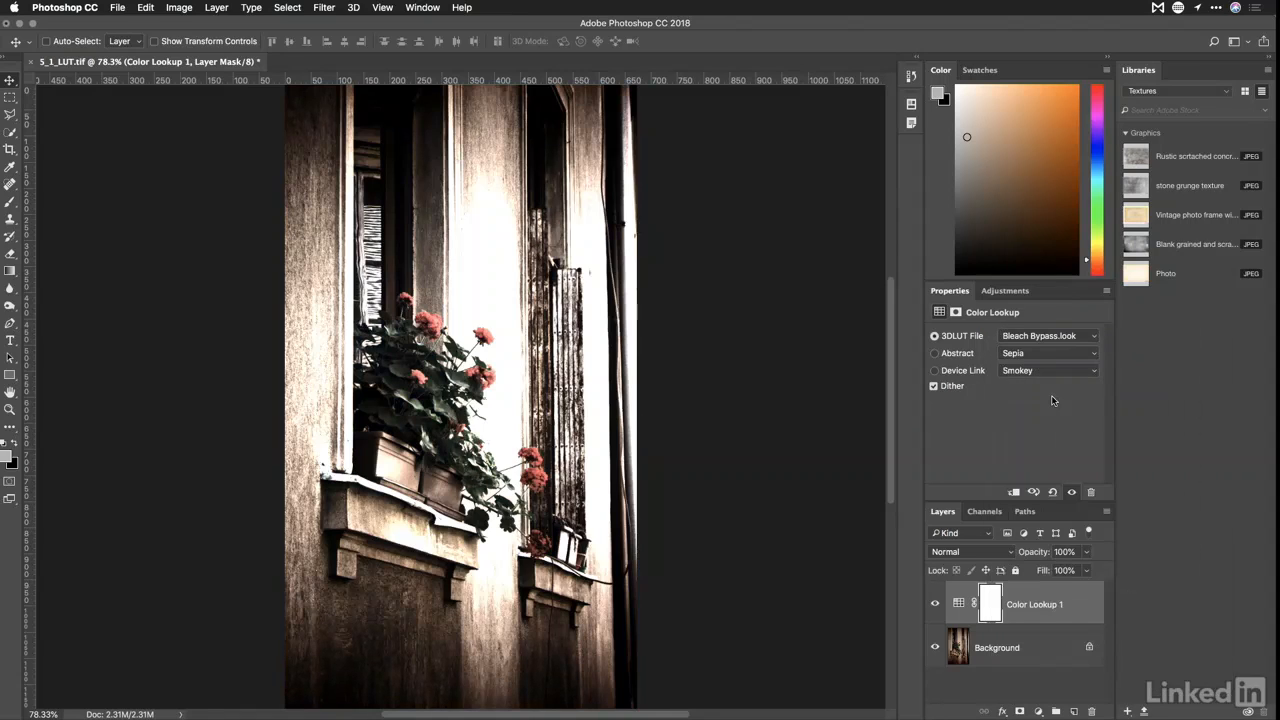
left_click(1075, 341)
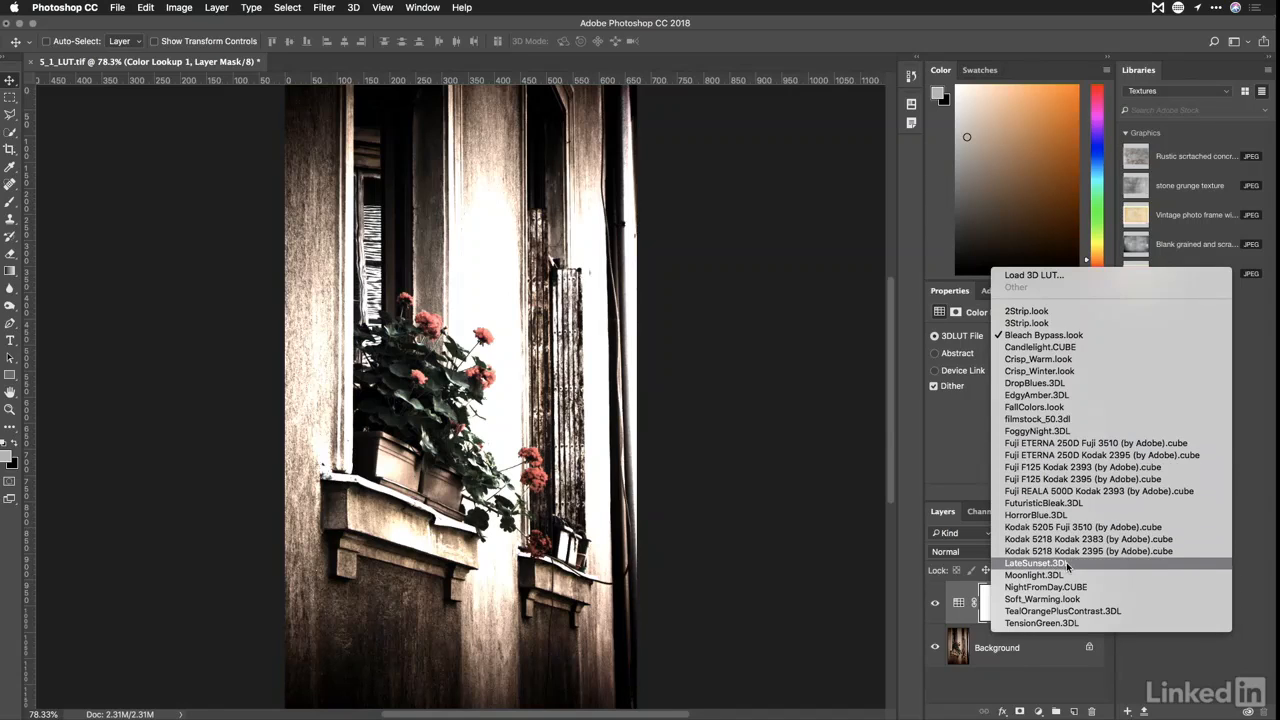
left_click(1035, 563)
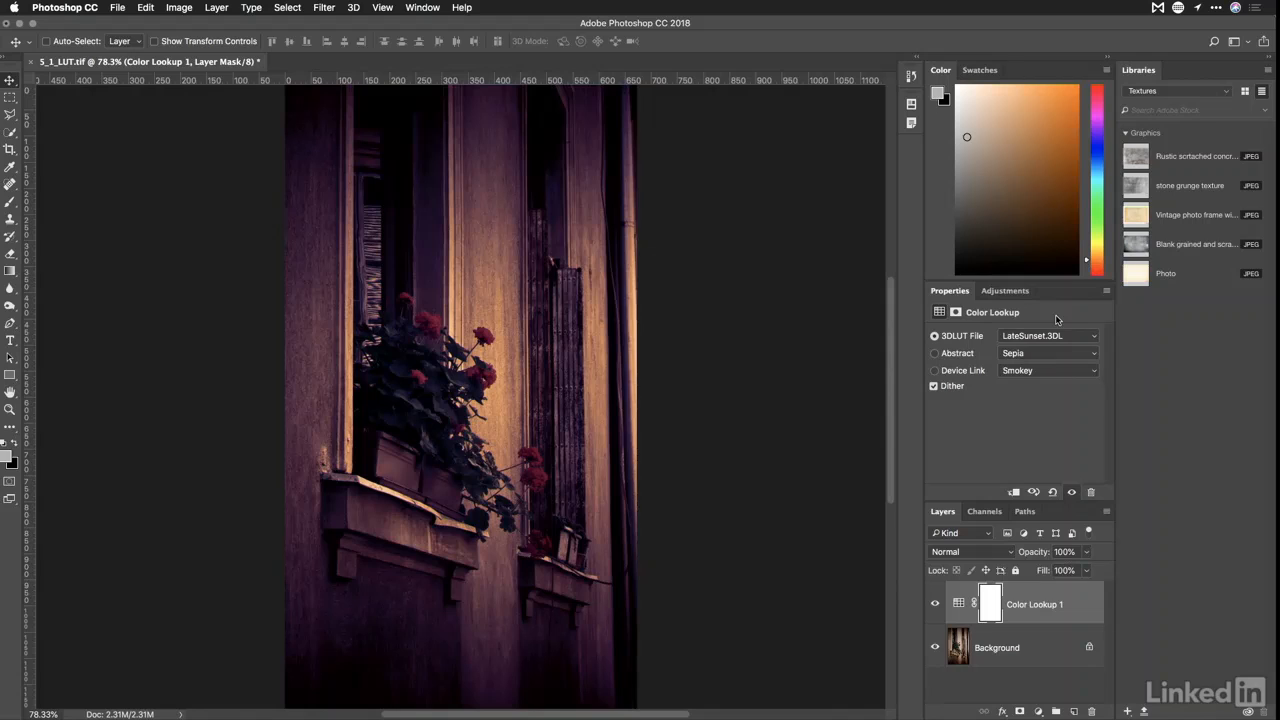
Keep the Color Lookup 1 layer at 100% opacity and set its blend mode to Soft Light
left_click(1086, 552)
mouse_move(1087, 570)
left_mouse_down()
mouse_move(1030, 570)
mouse_move(1105, 576)
left_mouse_up()
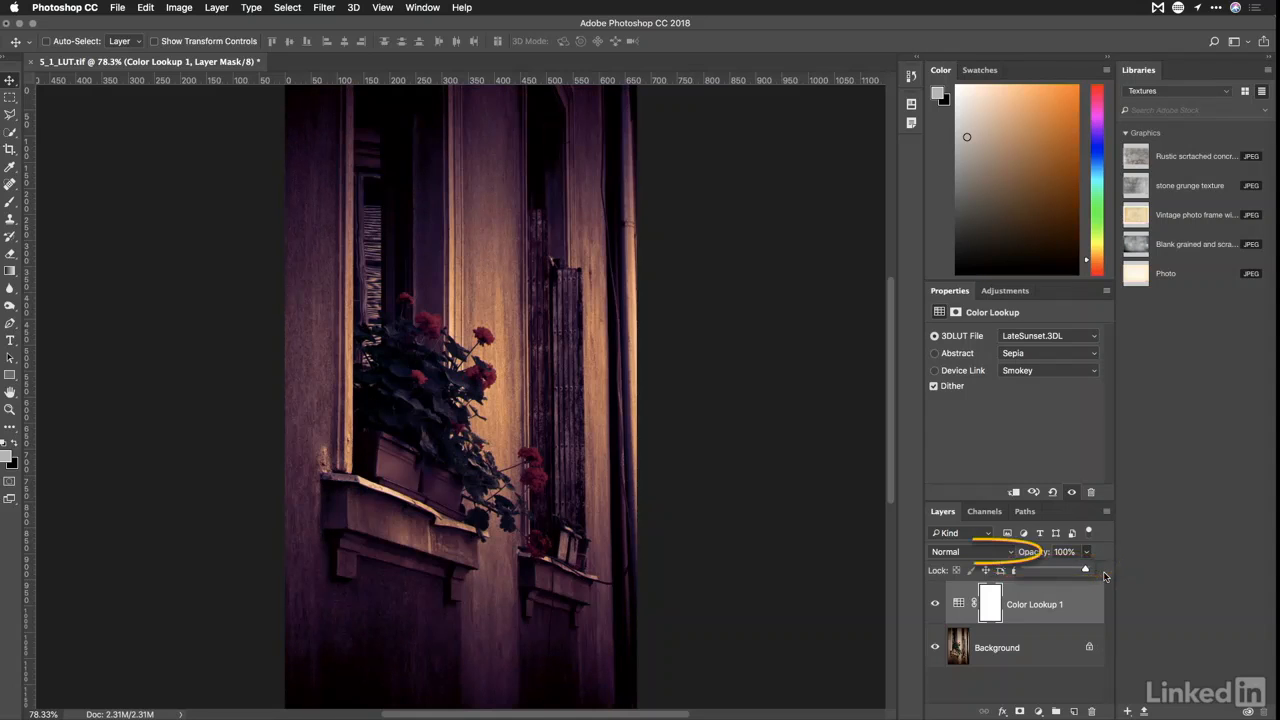
left_click(972, 552)
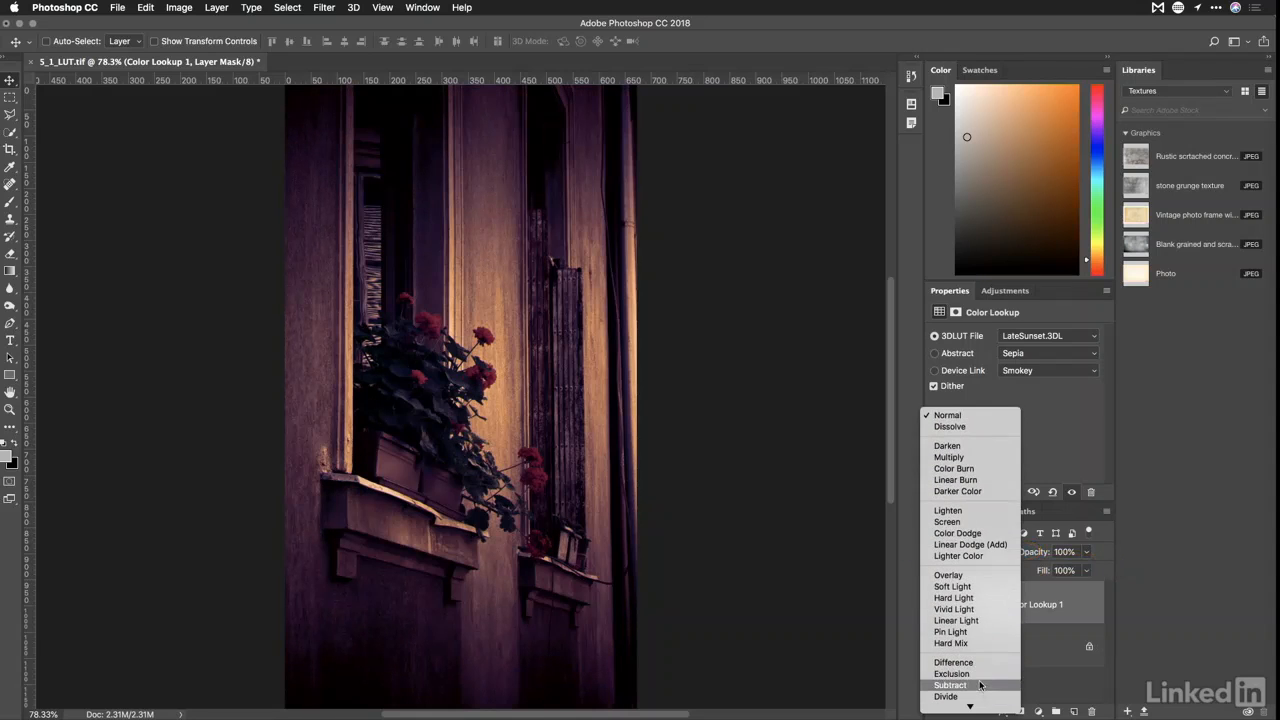
mouse_move(979, 706)
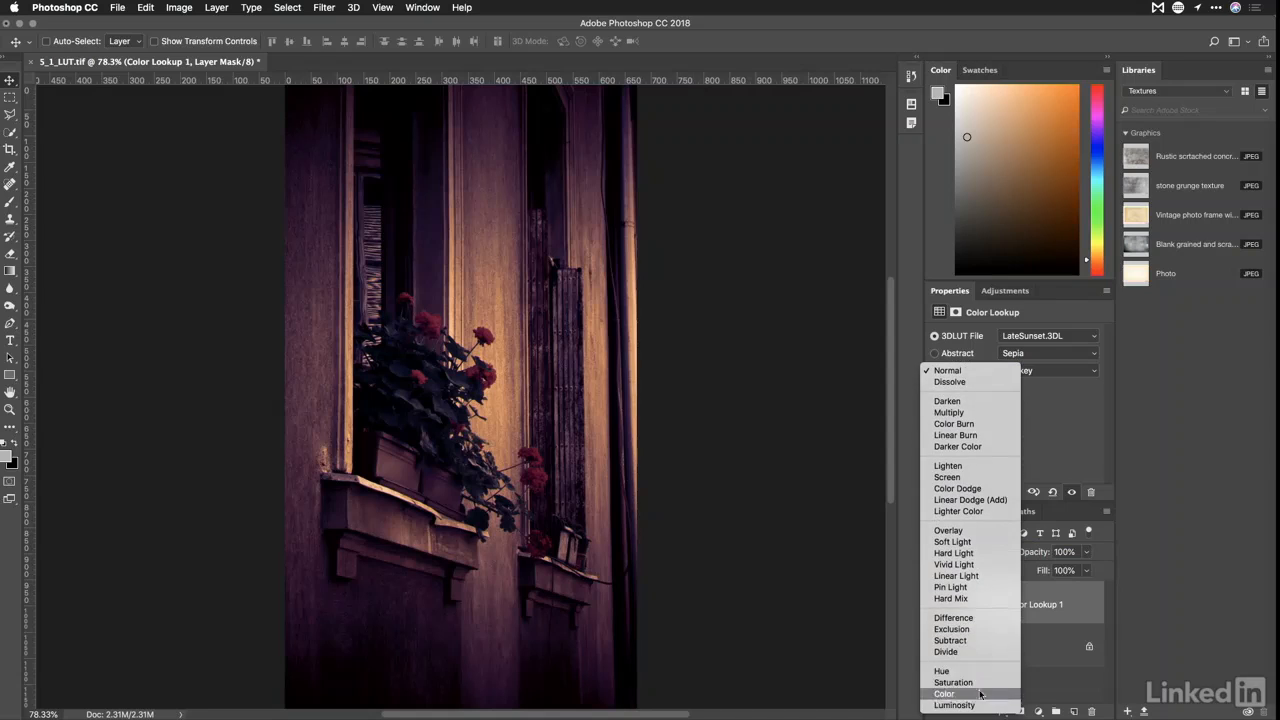
left_click(975, 542)
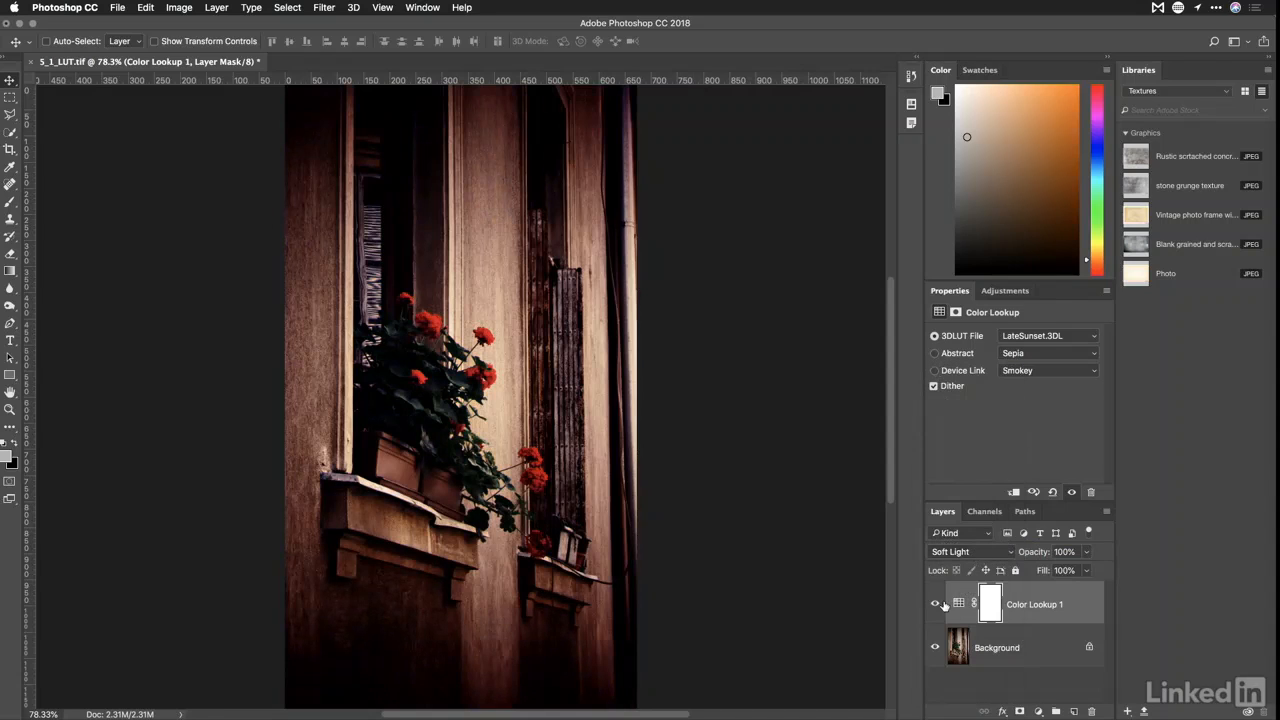
Toggle the Color Lookup 1 layer's visibility to compare the photo with and without the Soft Light grade
left_click(936, 604)
left_click(936, 604)
left_click(936, 605)
left_click(936, 605)
Return the Color Lookup 1 layer to Normal blending and switch its 3D LUT to Bleach Bypass.look
left_click(980, 556)
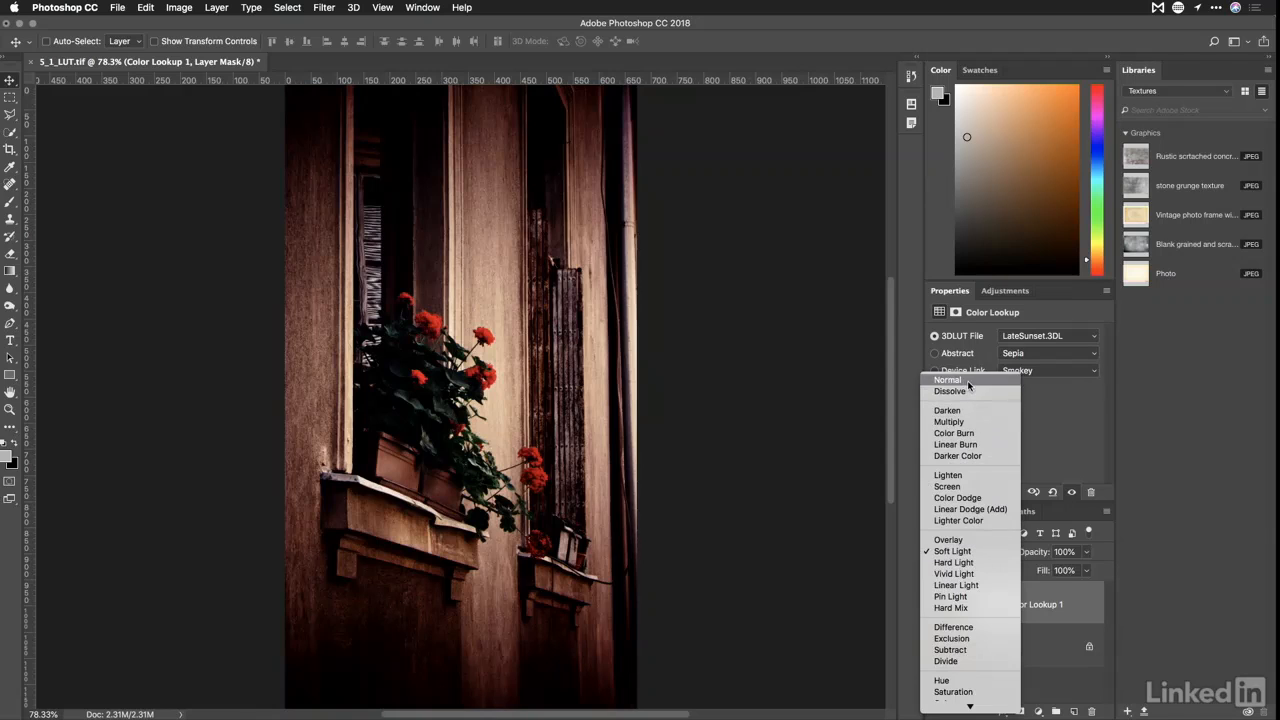
left_click(1008, 378)
left_click(1026, 340)
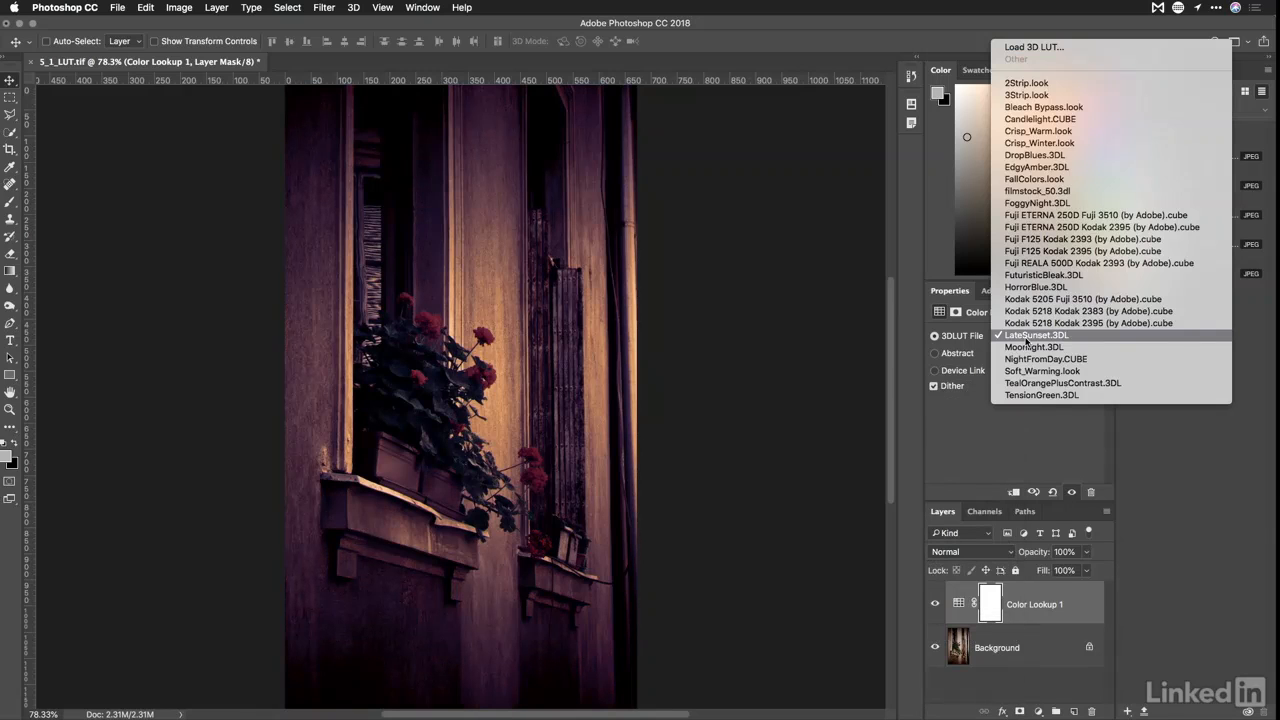
left_click(1026, 108)
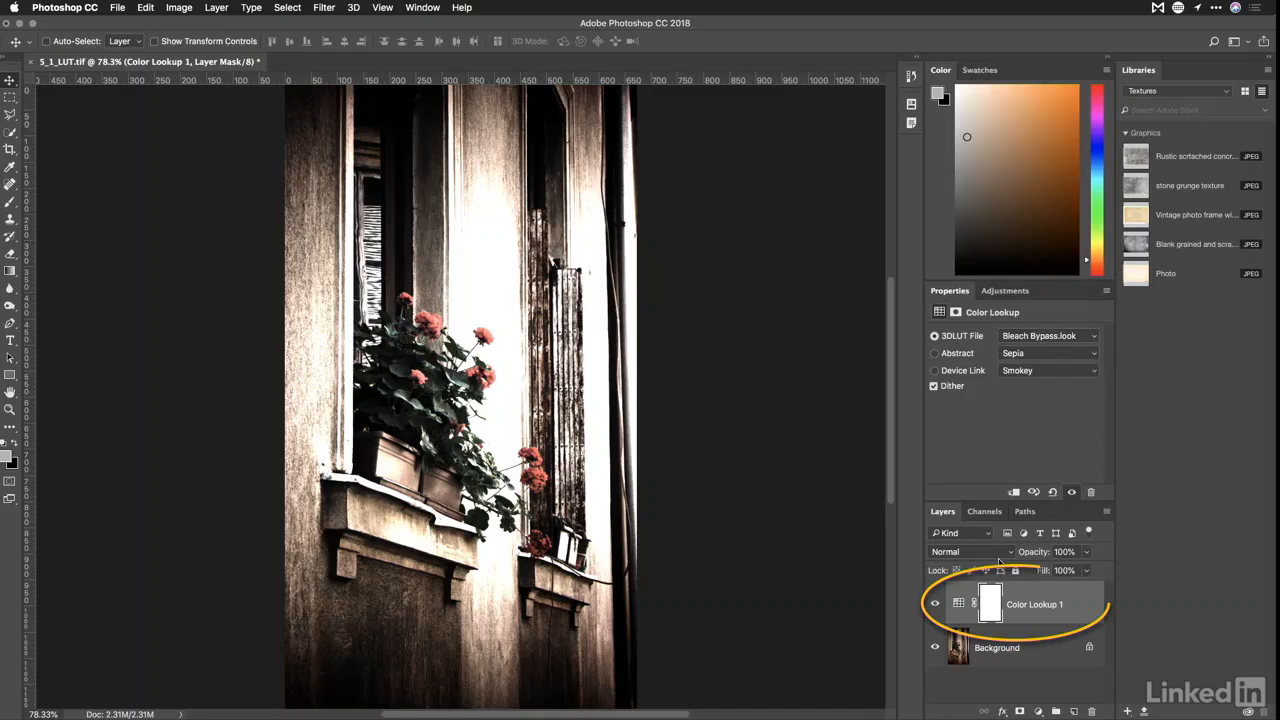
In the Color Lookup 1 layer's blending options, split the This Layer white Blend If slider to 122 / 255 and apply
double_click(1068, 607)
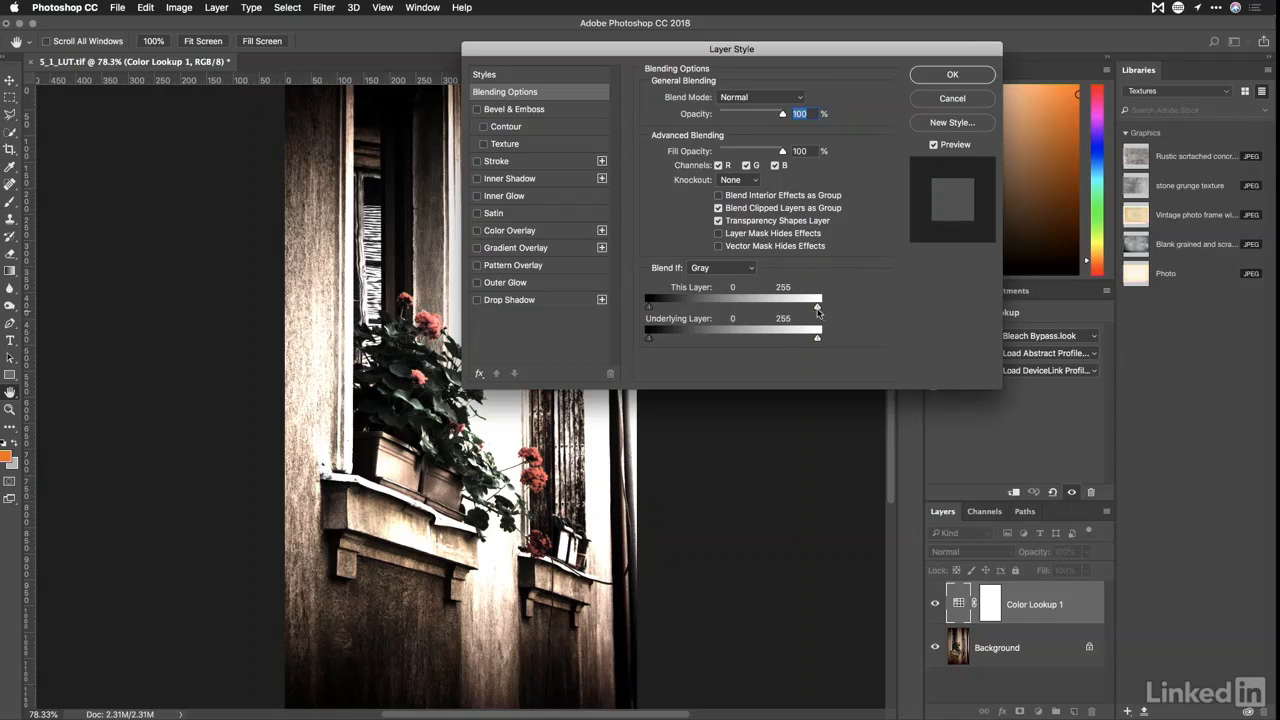
left_click_drag(817, 309, 761, 318)
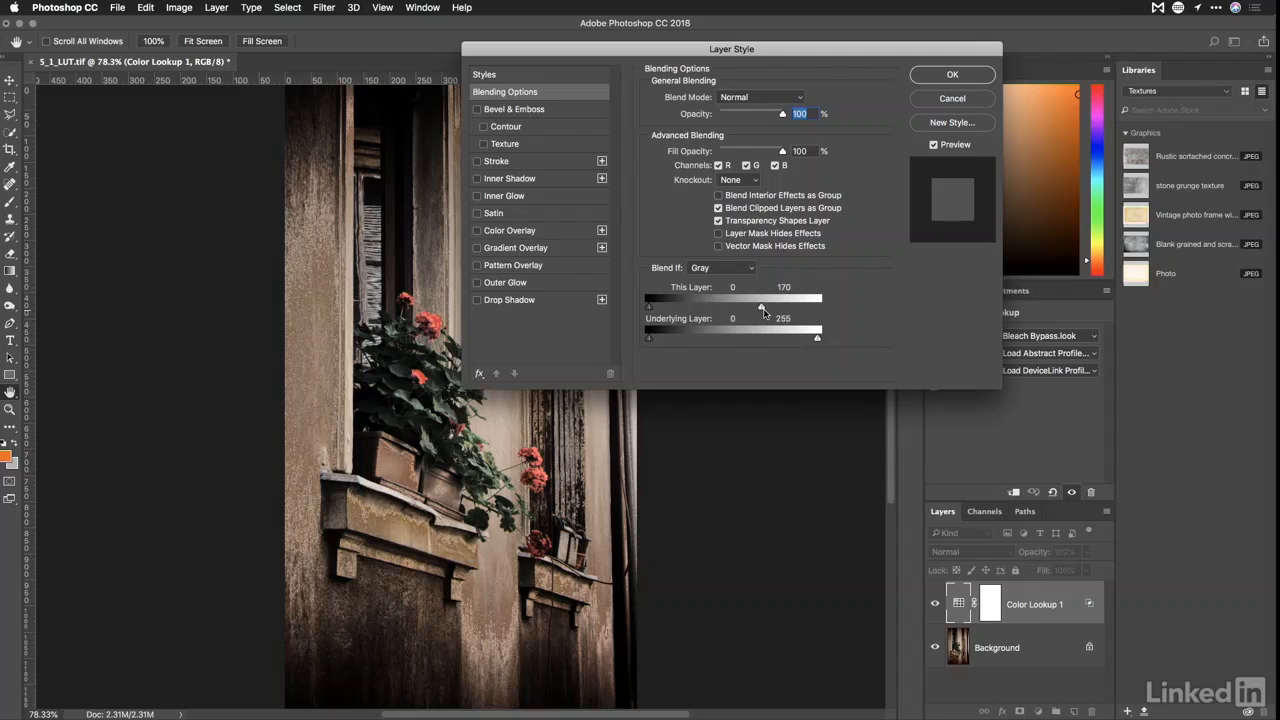
key("alt")
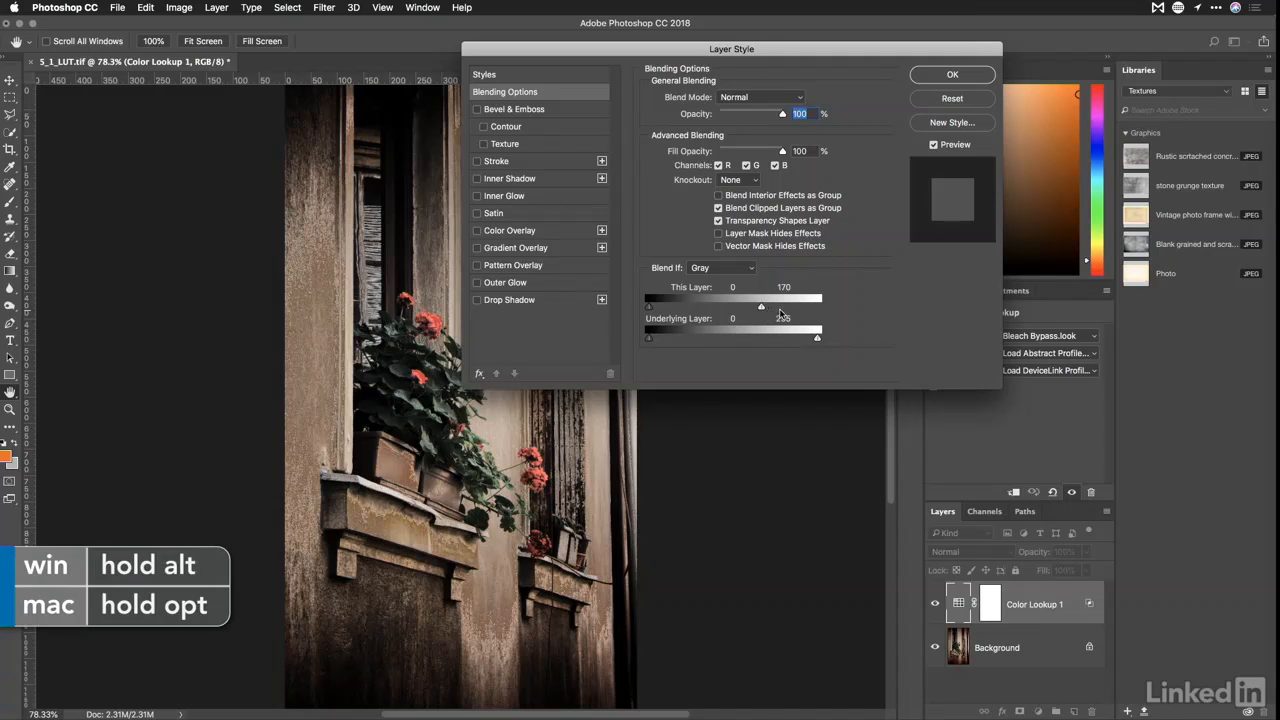
left_click_drag(764, 307, 730, 312)
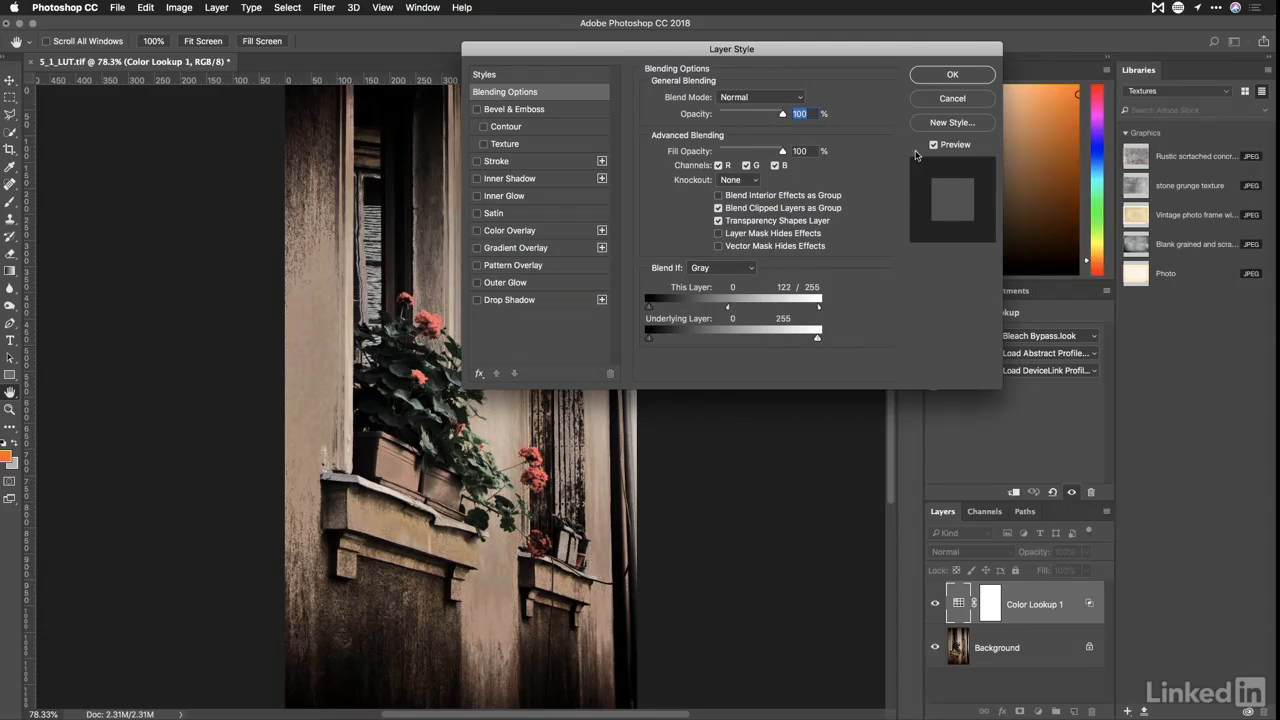
left_click(934, 80)
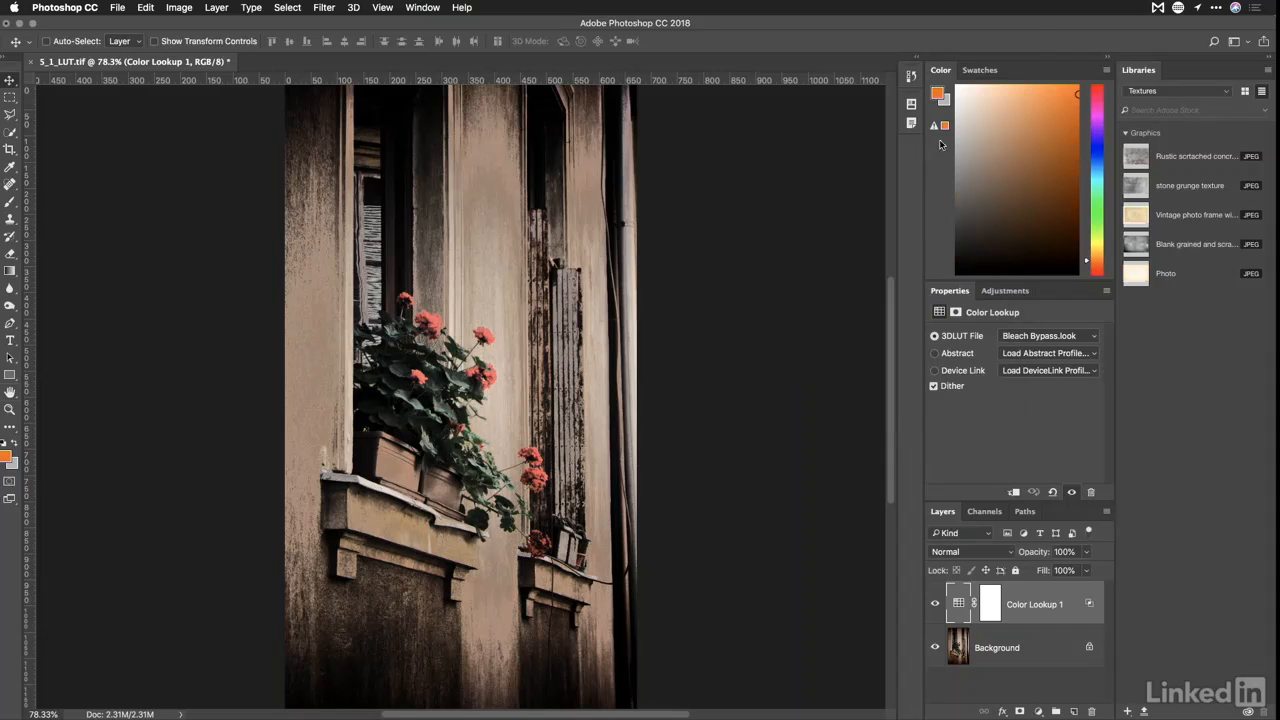
Toggle the Color Lookup 1 layer's visibility to compare the photo before and after the Blend If adjustment
left_click(936, 603)
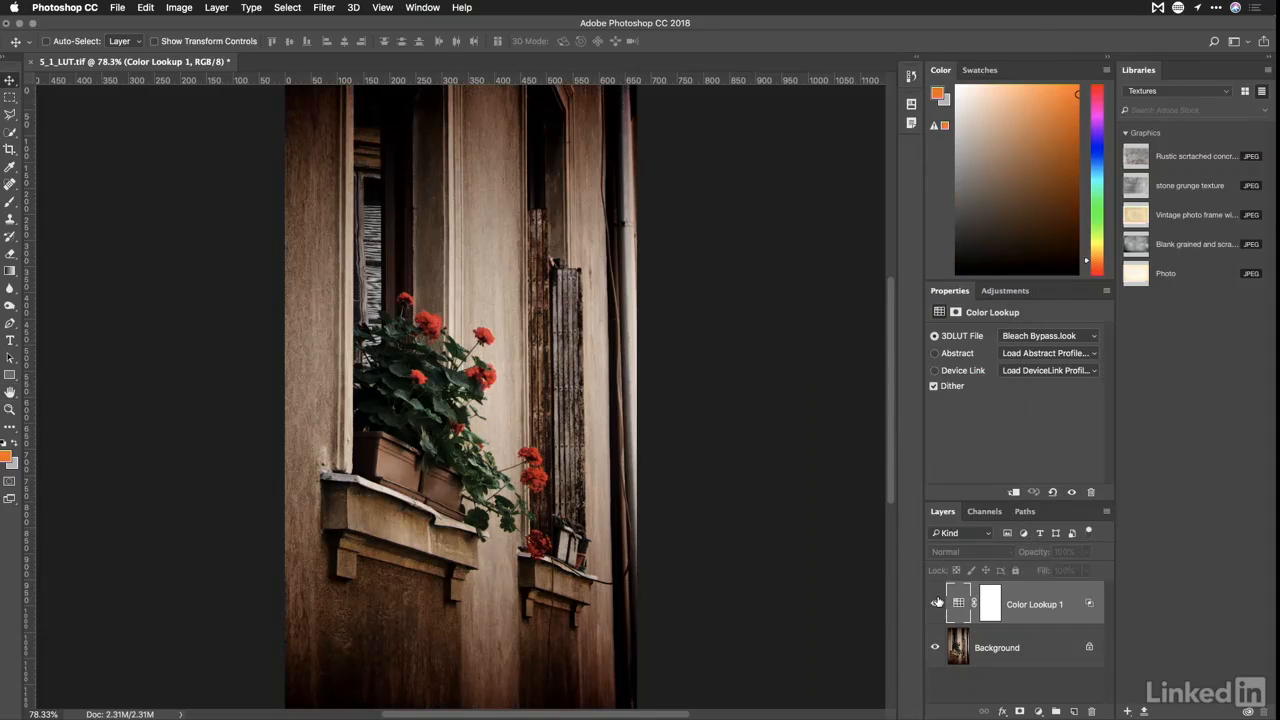
left_click(936, 603)
left_click(936, 603)
left_click(936, 603)
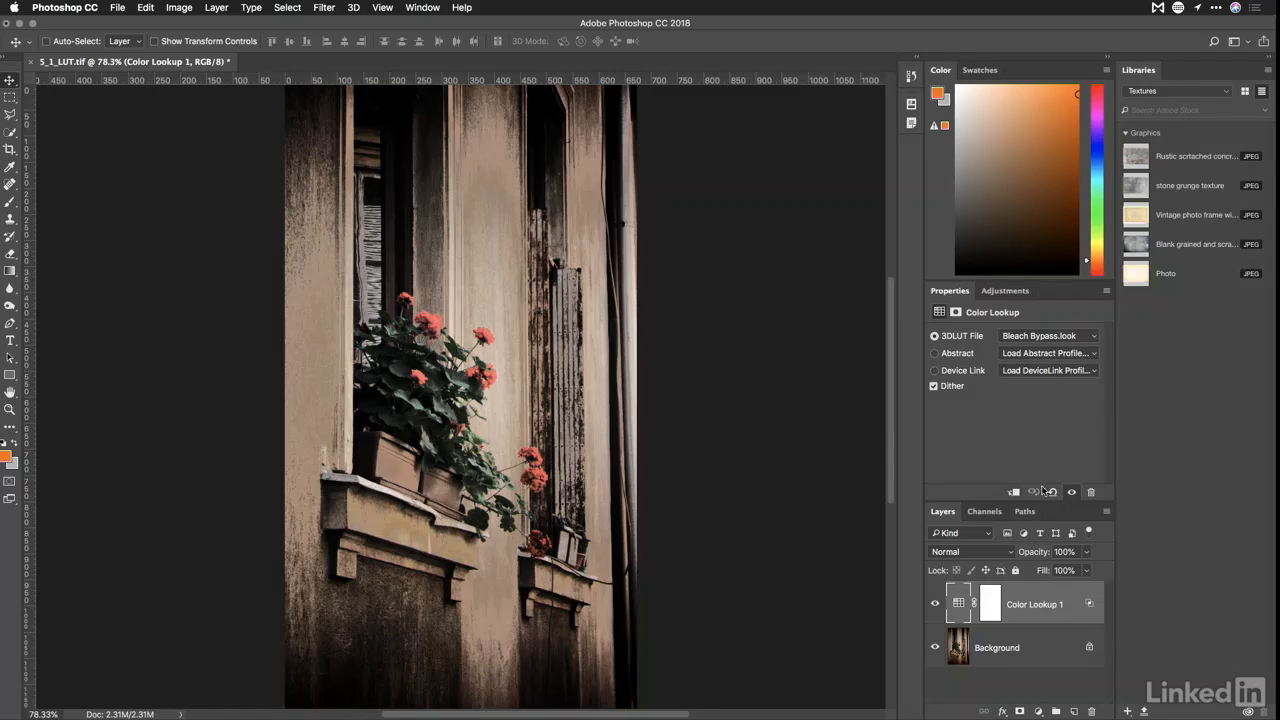
Delete the Color Lookup 1 layer and add a fresh Color Lookup adjustment layer above the Background
left_click(1091, 711)
left_click(747, 252)
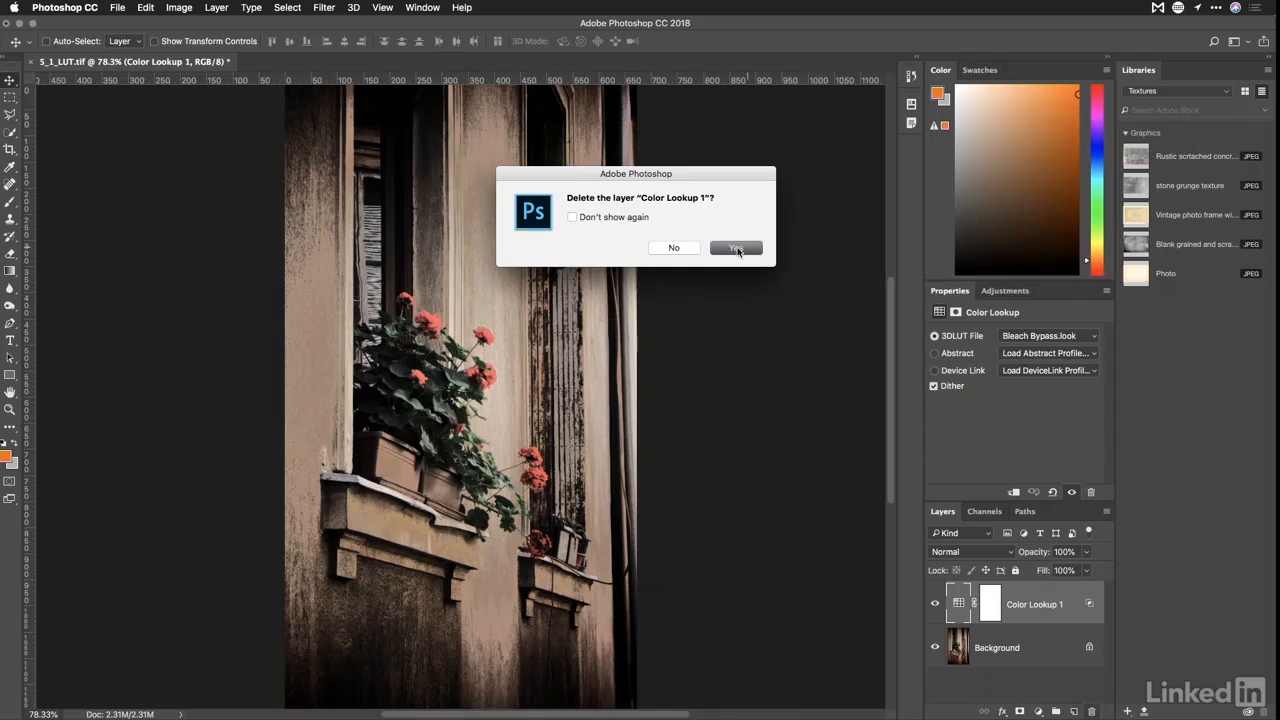
left_click(1004, 290)
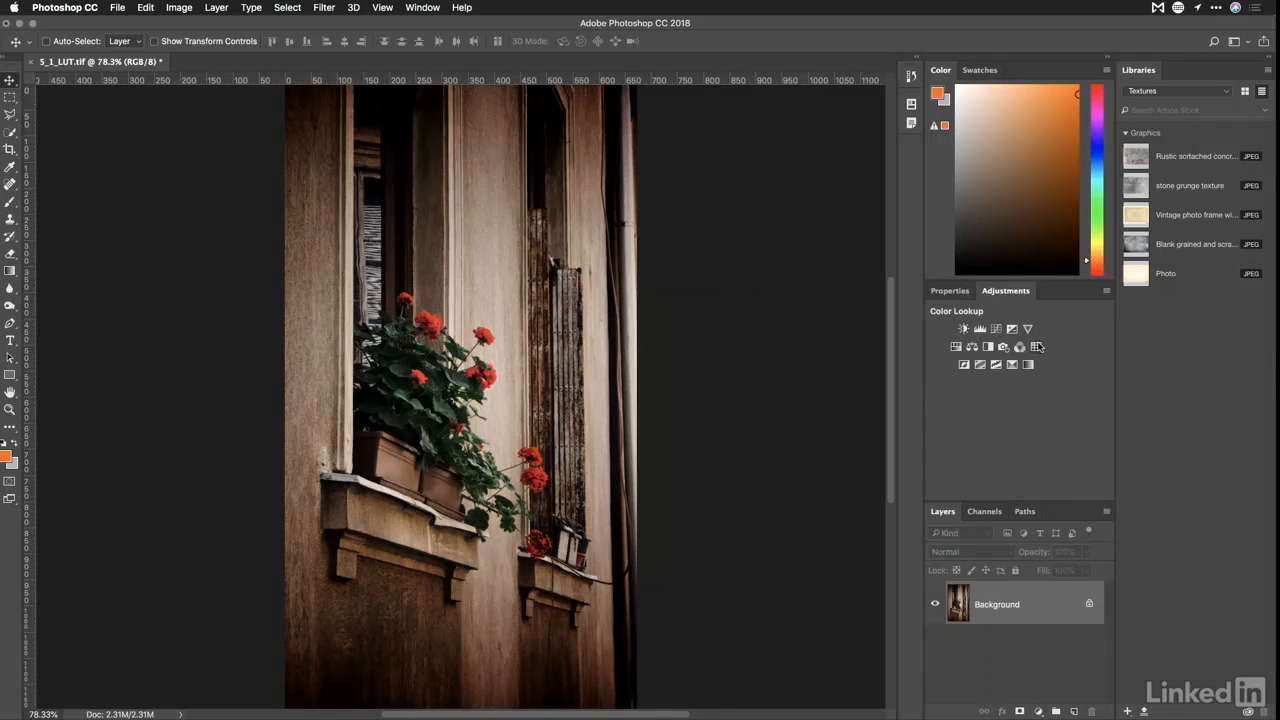
left_click(1036, 348)
Try the filmstock_50.3dl LUT on the Color Lookup 1 layer and replace it with Kodak 5205 Fuji 3510 (by Adobe).cube
left_click(1020, 336)
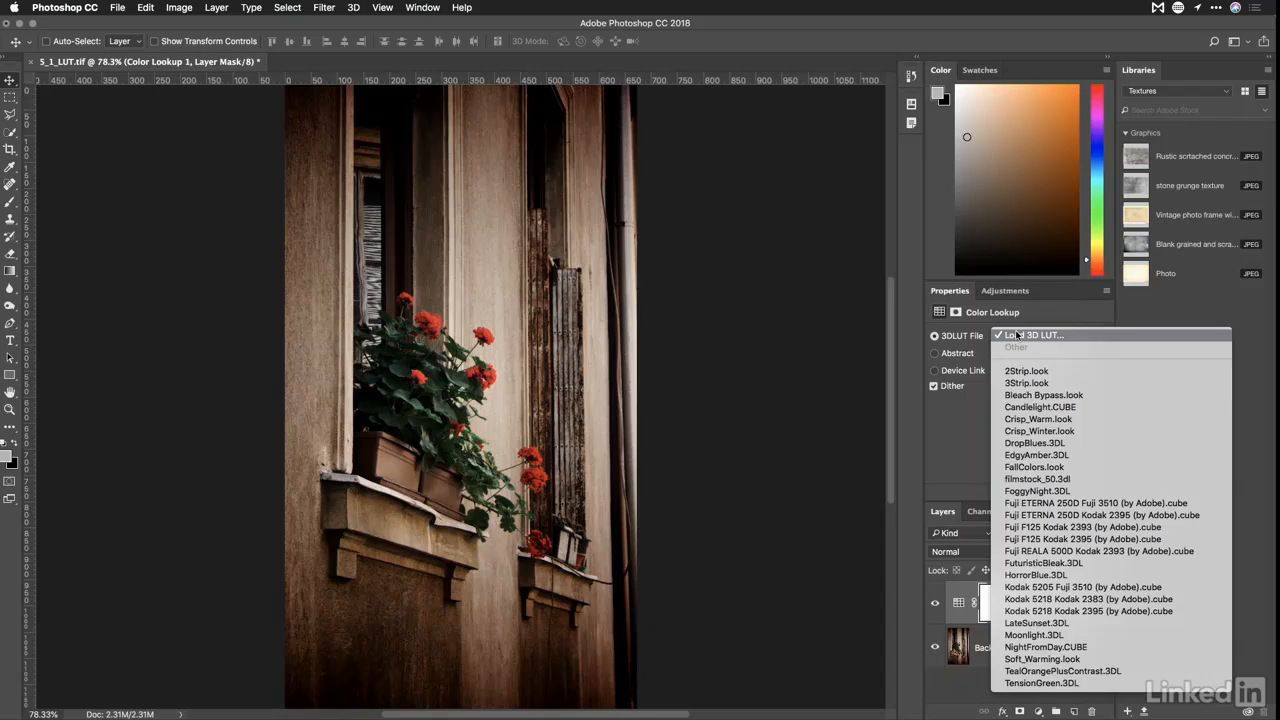
left_click(1048, 481)
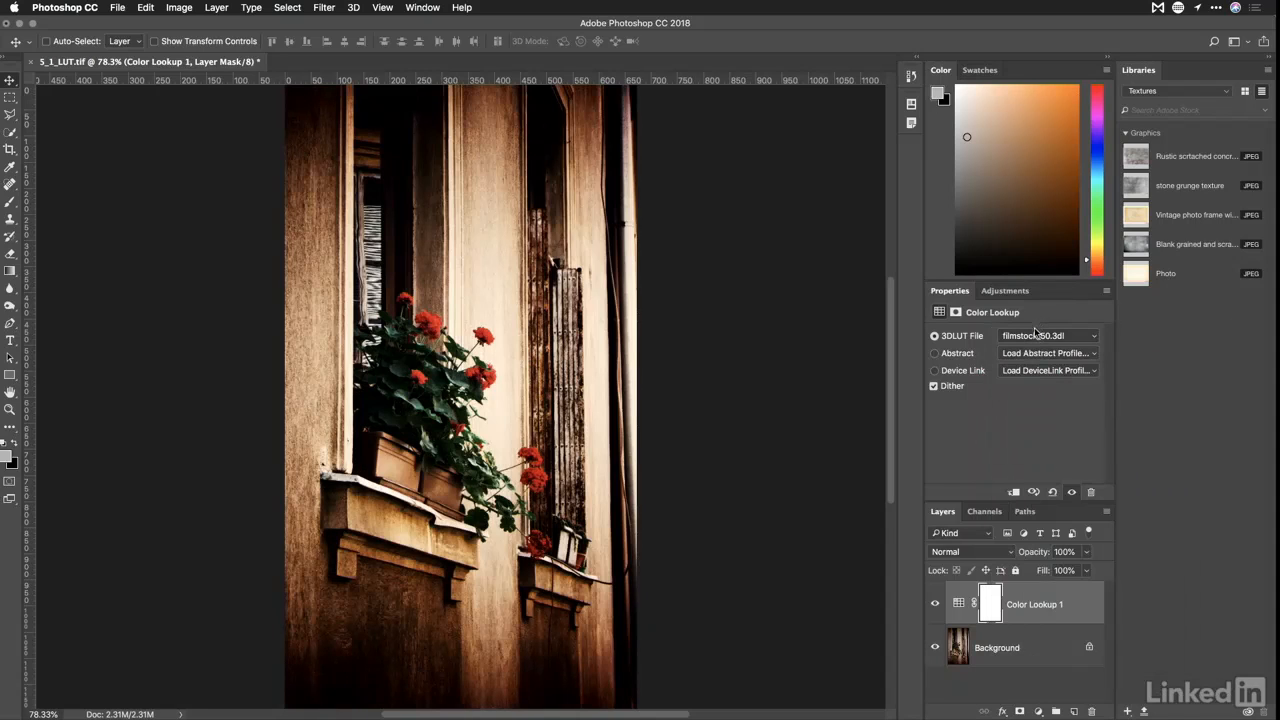
left_click(1036, 336)
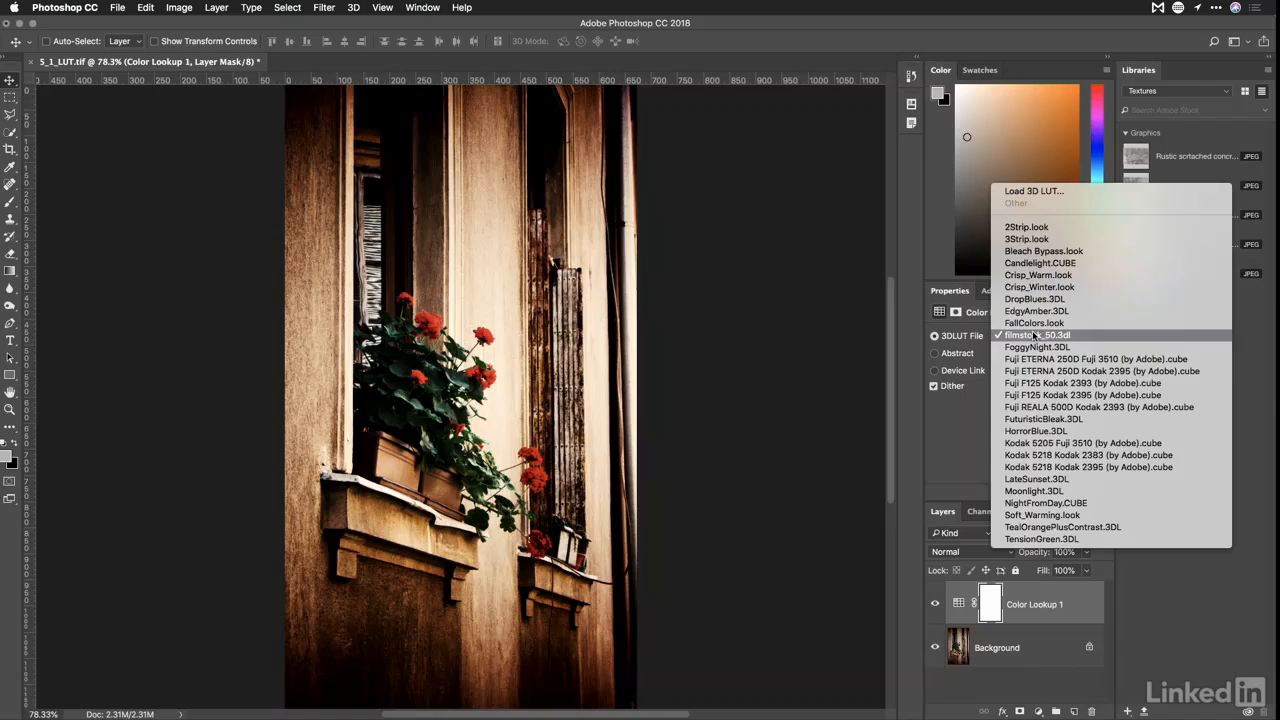
left_click(1050, 443)
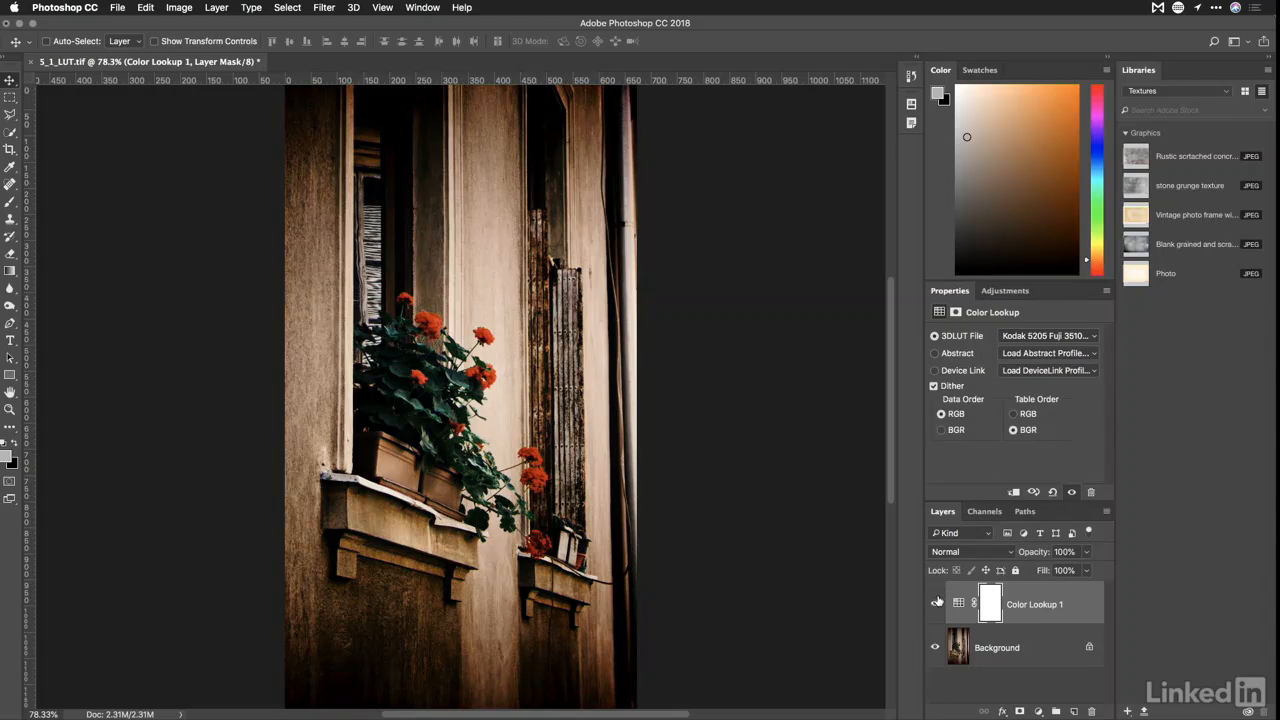
Toggle the Color Lookup 1 layer's visibility repeatedly to compare the photo with and without the Kodak 5205 Fuji 3510 look
left_click(936, 602)
left_click(937, 603)
left_click(937, 603)
left_click(937, 603)
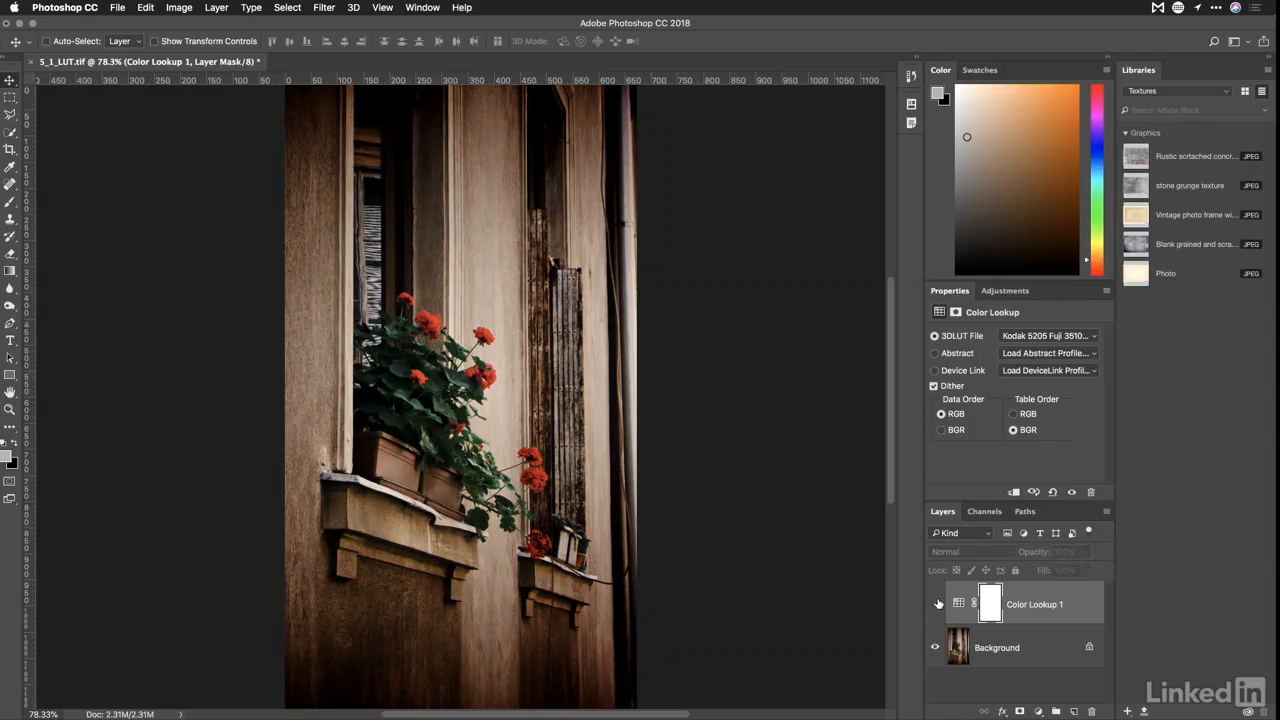
left_click(937, 603)
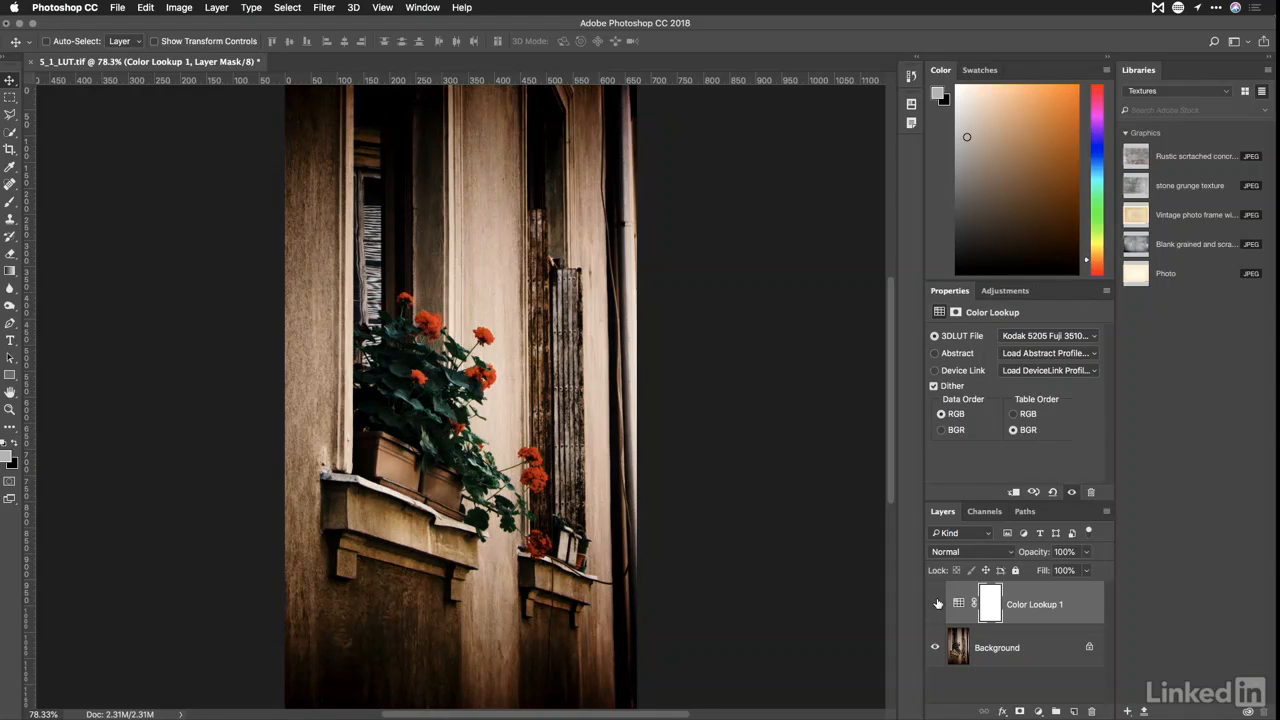
left_click(937, 603)
left_click(937, 603)
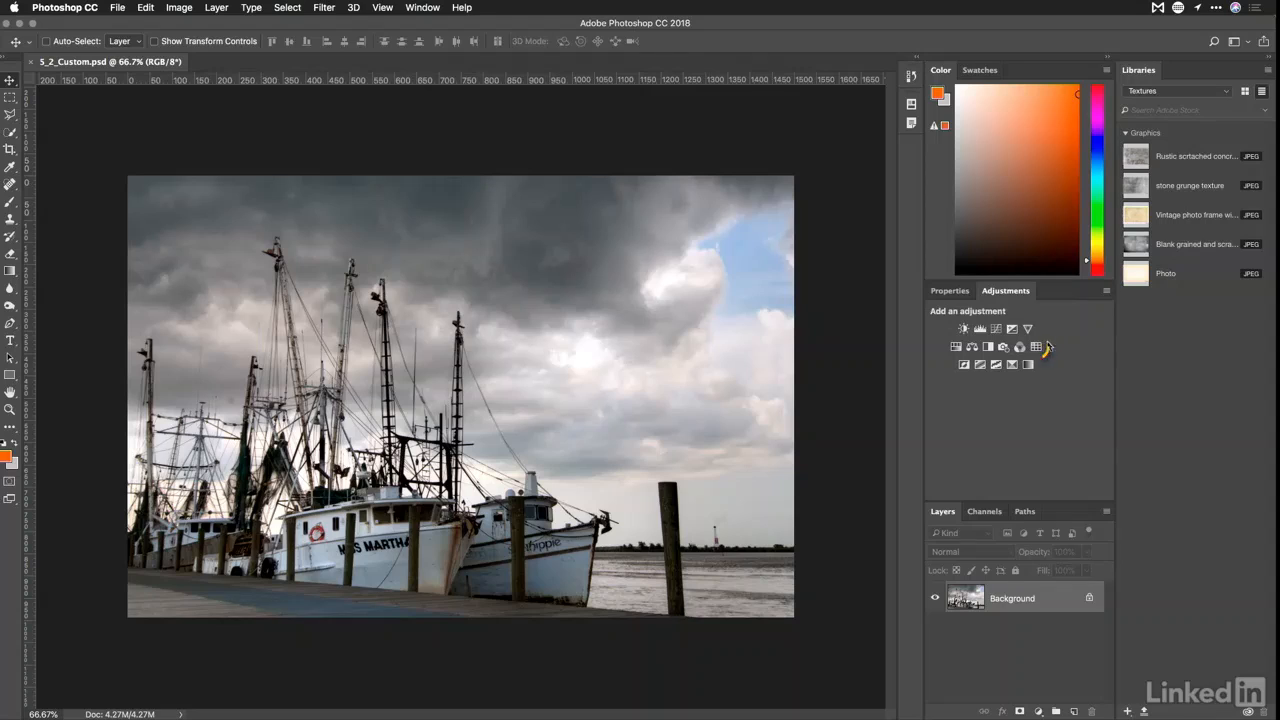
Add a Color Lookup adjustment layer to 5_2_Custom.psd and start loading a custom 3D LUT, browsing to the Exercise Files folder
left_click(1040, 345)
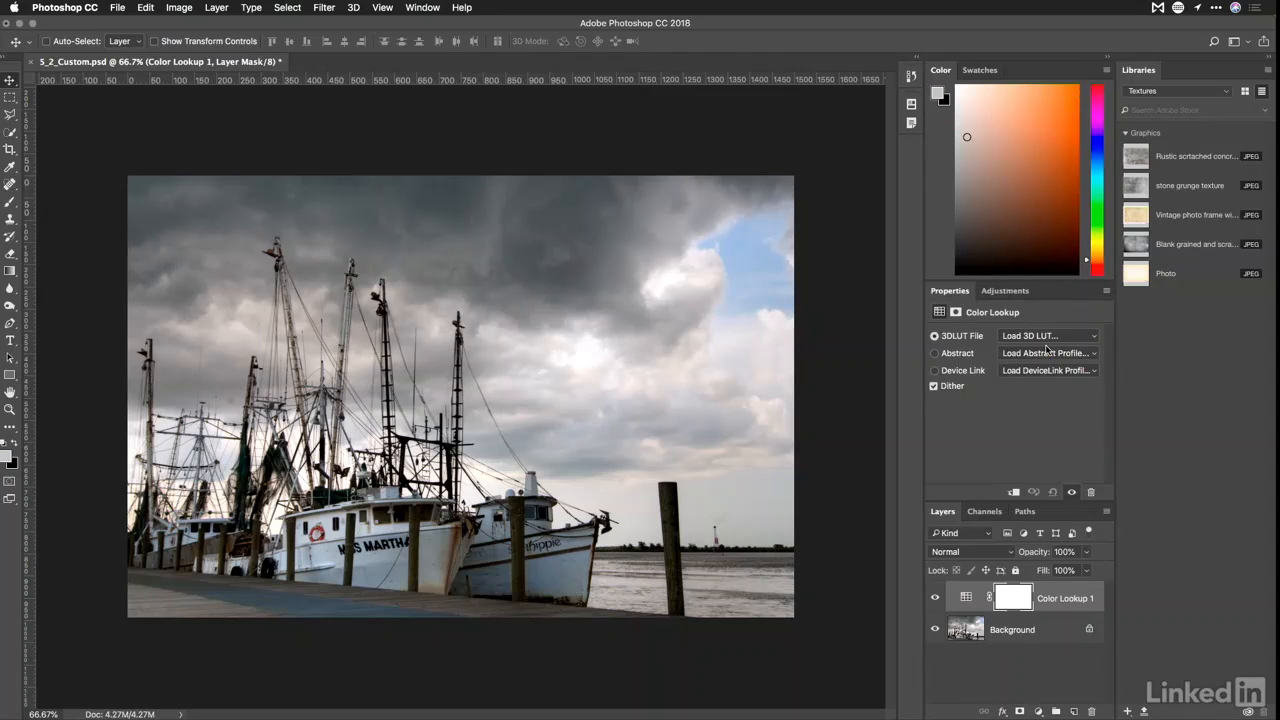
left_click(1093, 338)
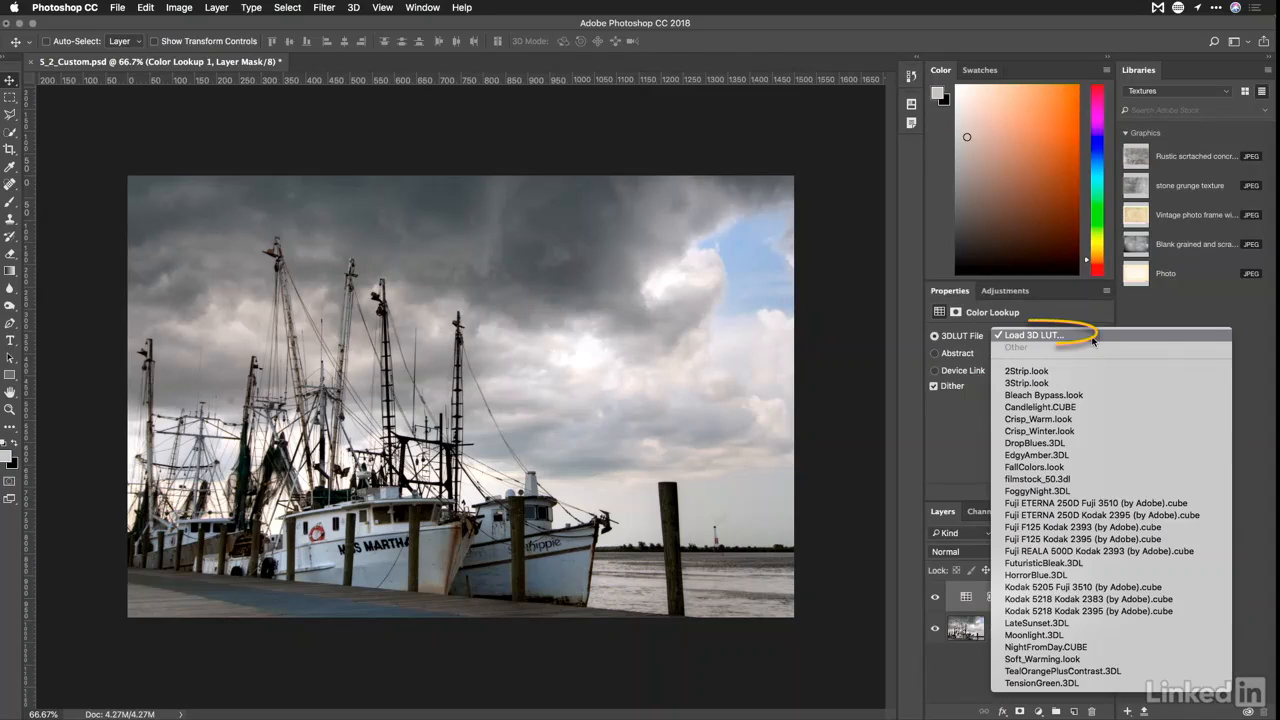
left_click(1090, 339)
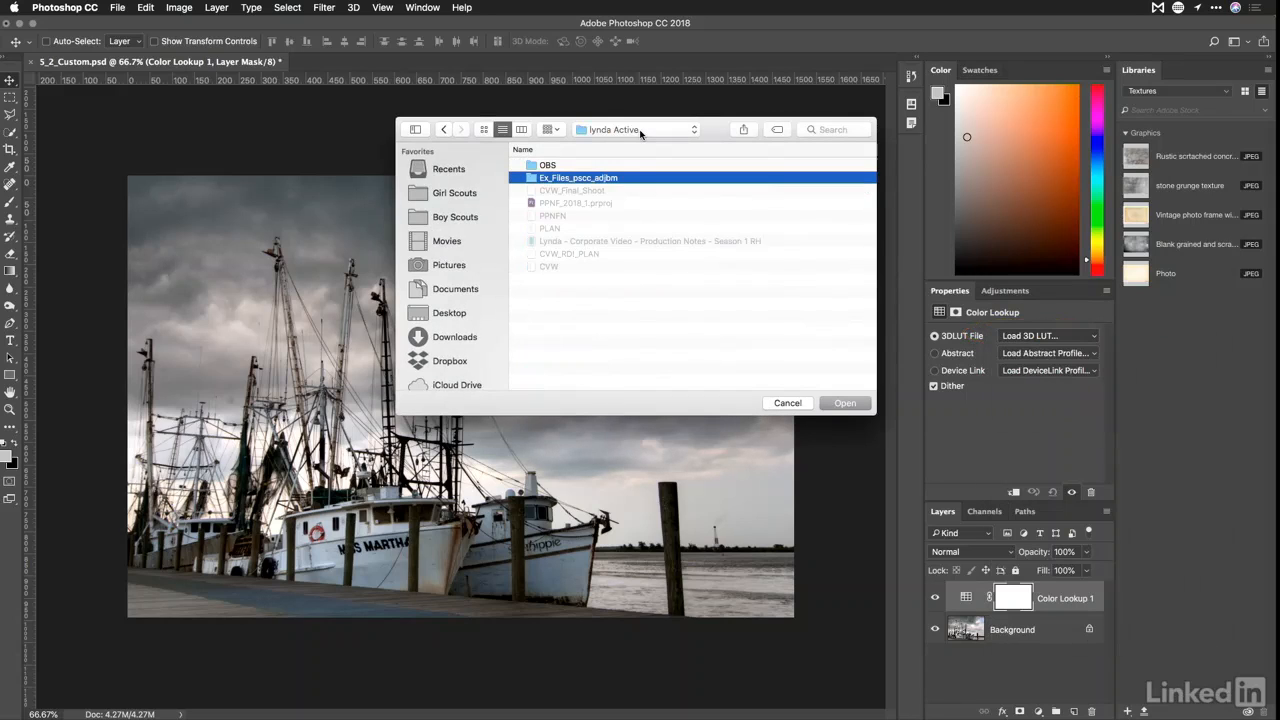
key("super+Down")
key("Down")
key("super+Down")
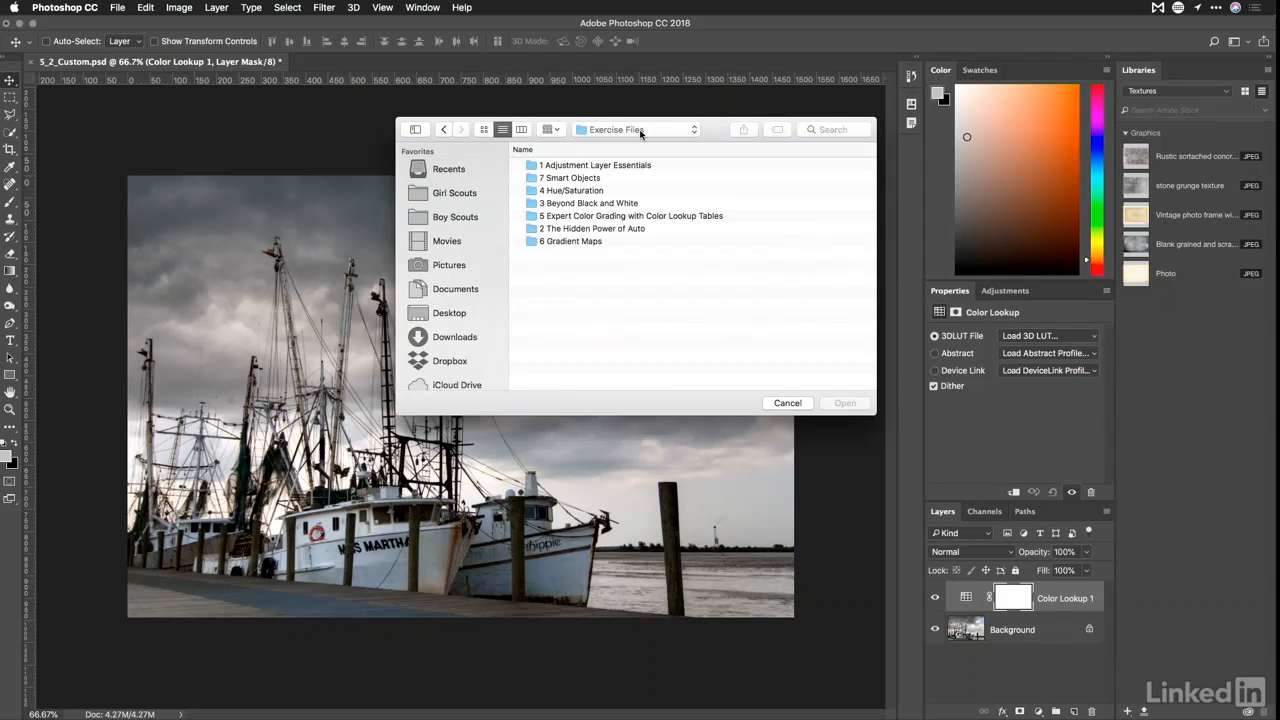
Load BW Filmstock.cube from the 5 Expert Color Grading with Color Lookup Tables folder and compare the photo with and without it
left_click(587, 151)
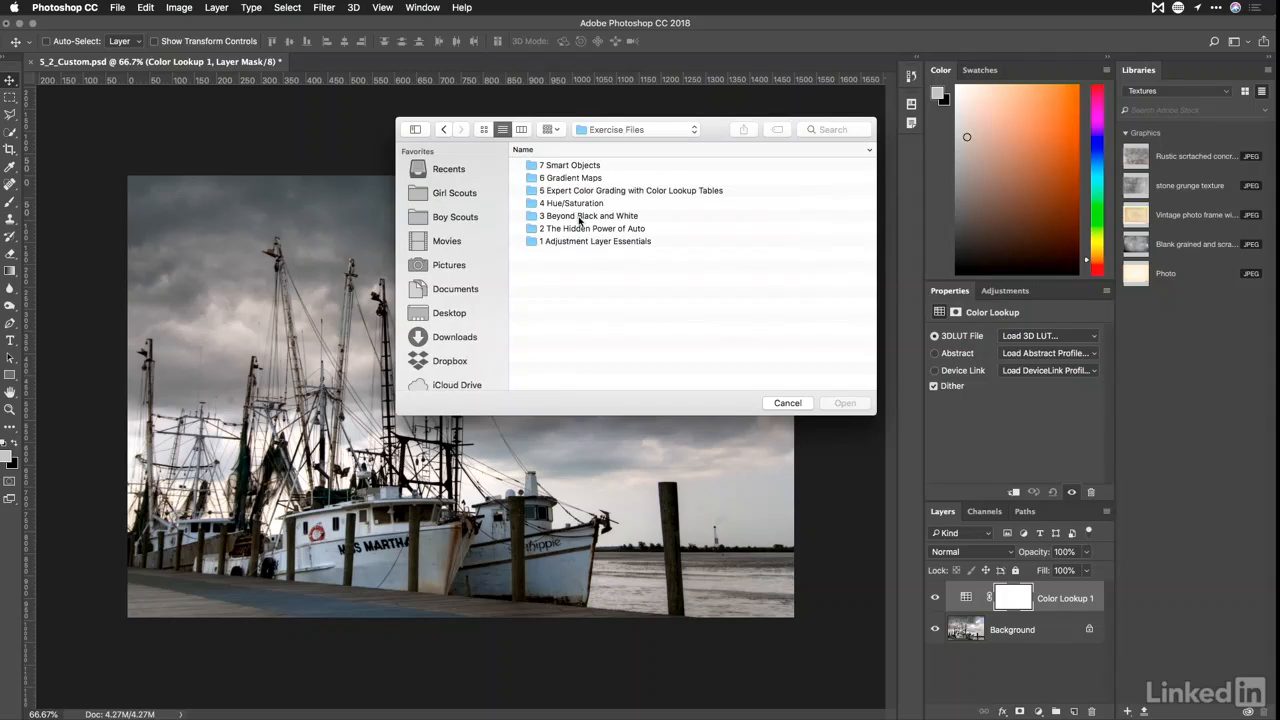
double_click(574, 193)
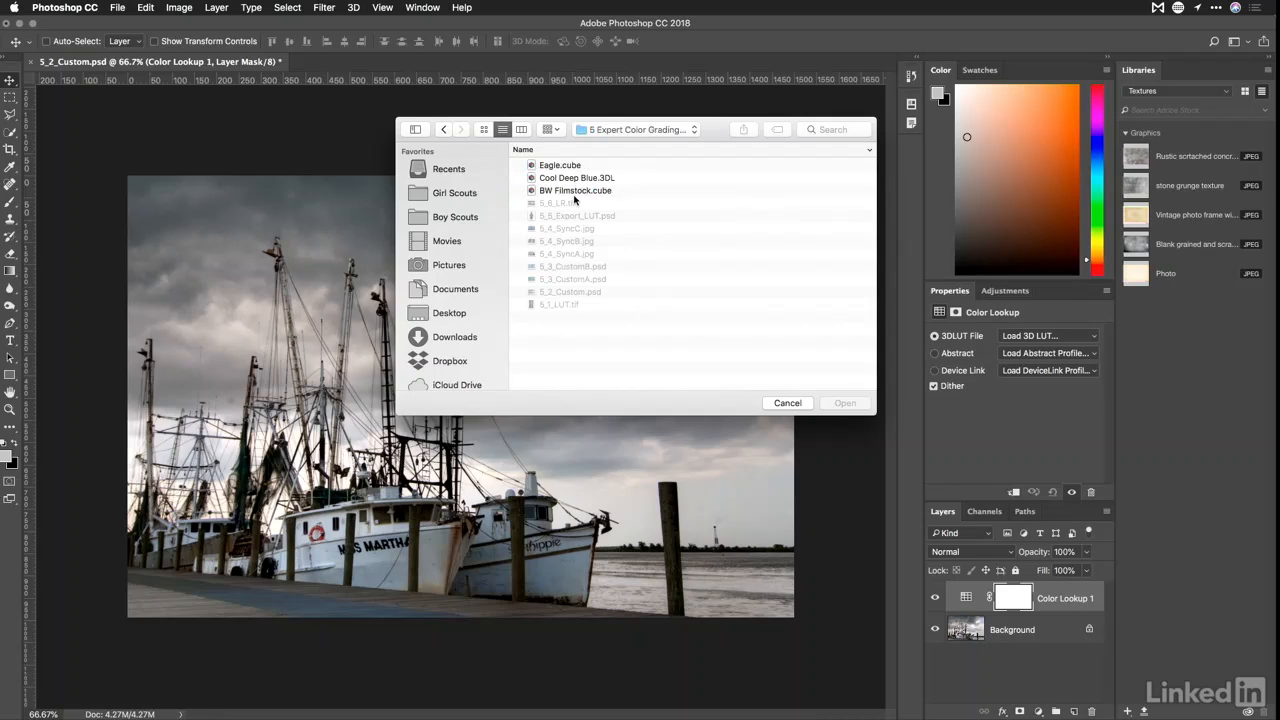
left_click(574, 192)
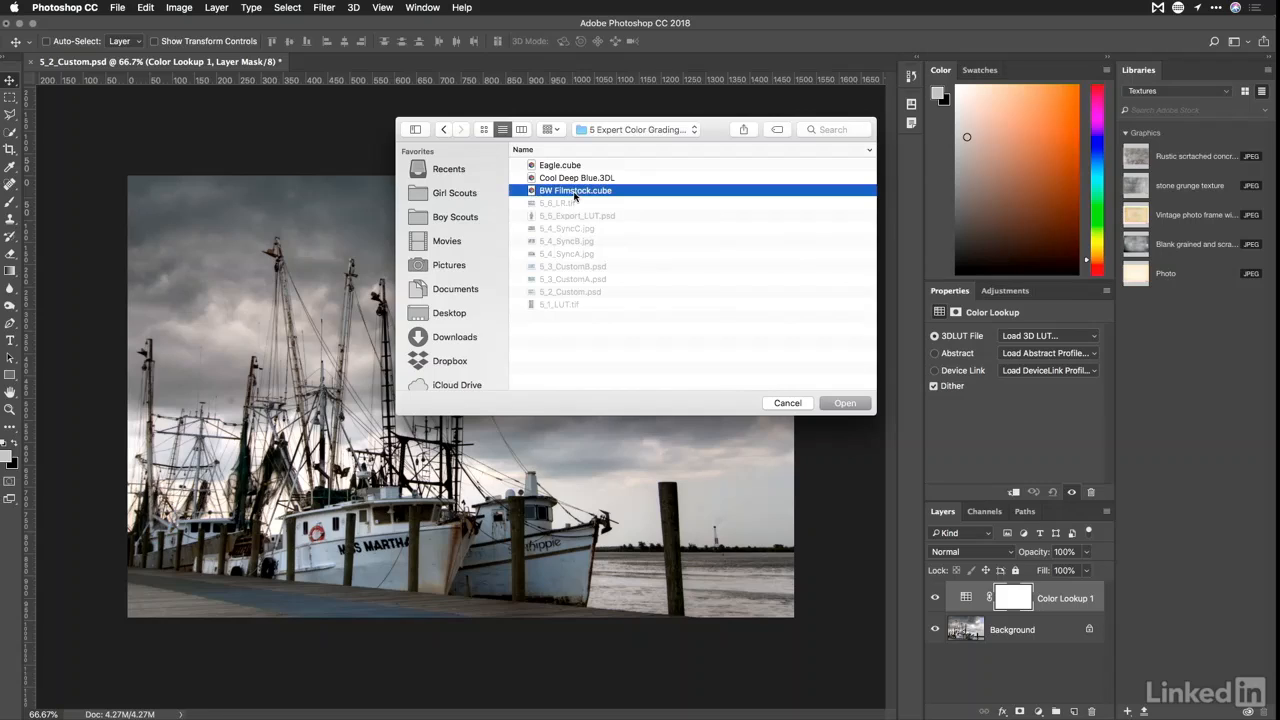
left_click(843, 404)
left_click(934, 598)
left_click(934, 598)
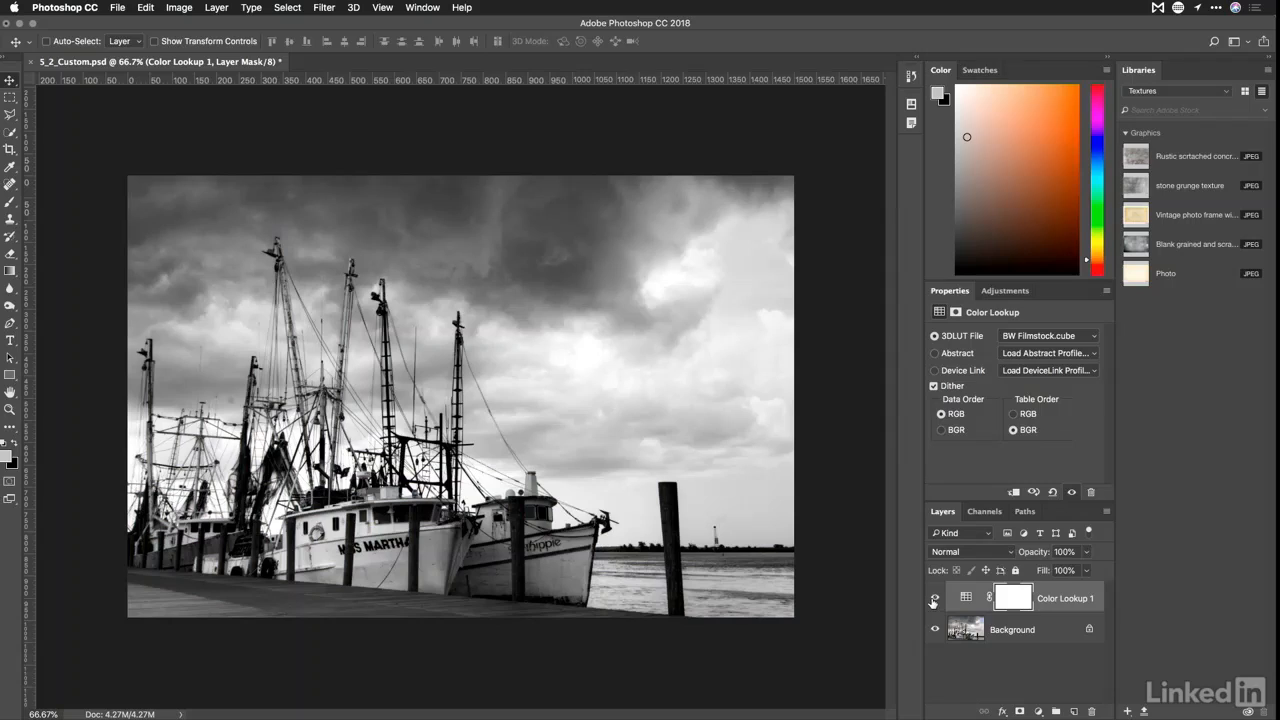
Add a second Color Lookup adjustment layer above the first and load Cool Deep Blue.3DL as its 3D LUT
left_click(1016, 294)
left_click(1037, 347)
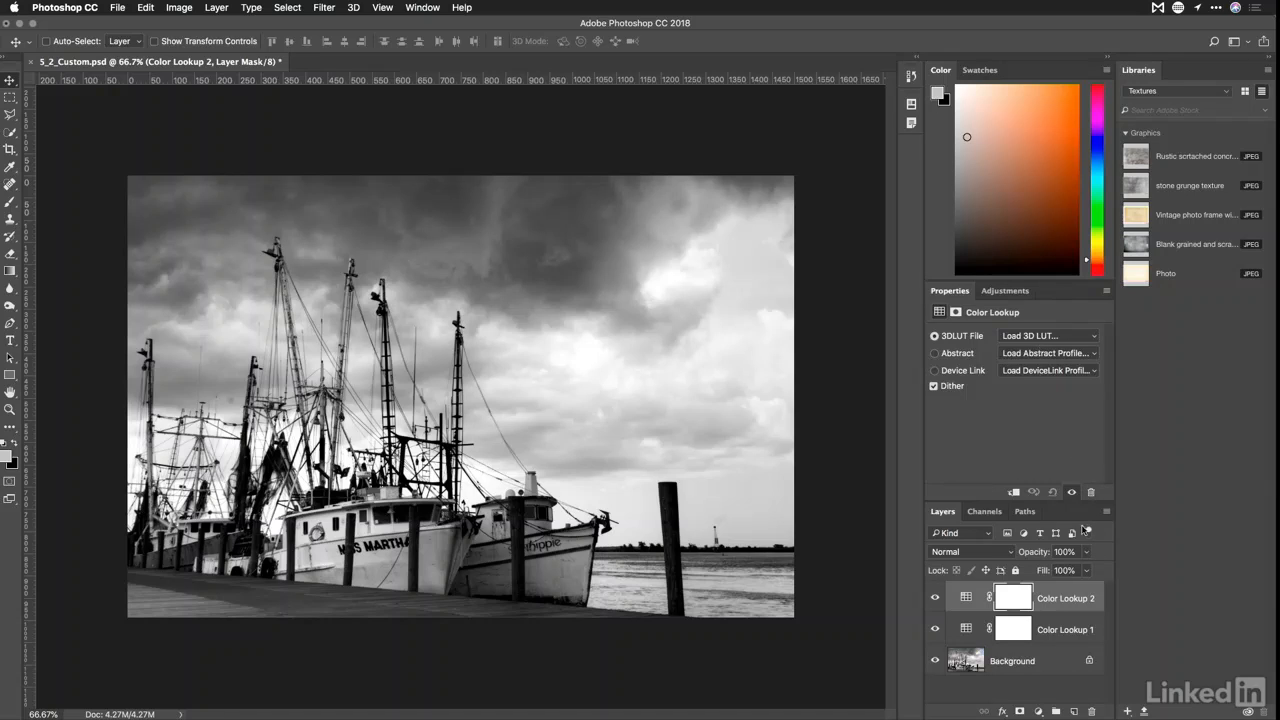
left_click(1085, 339)
left_click(1081, 339)
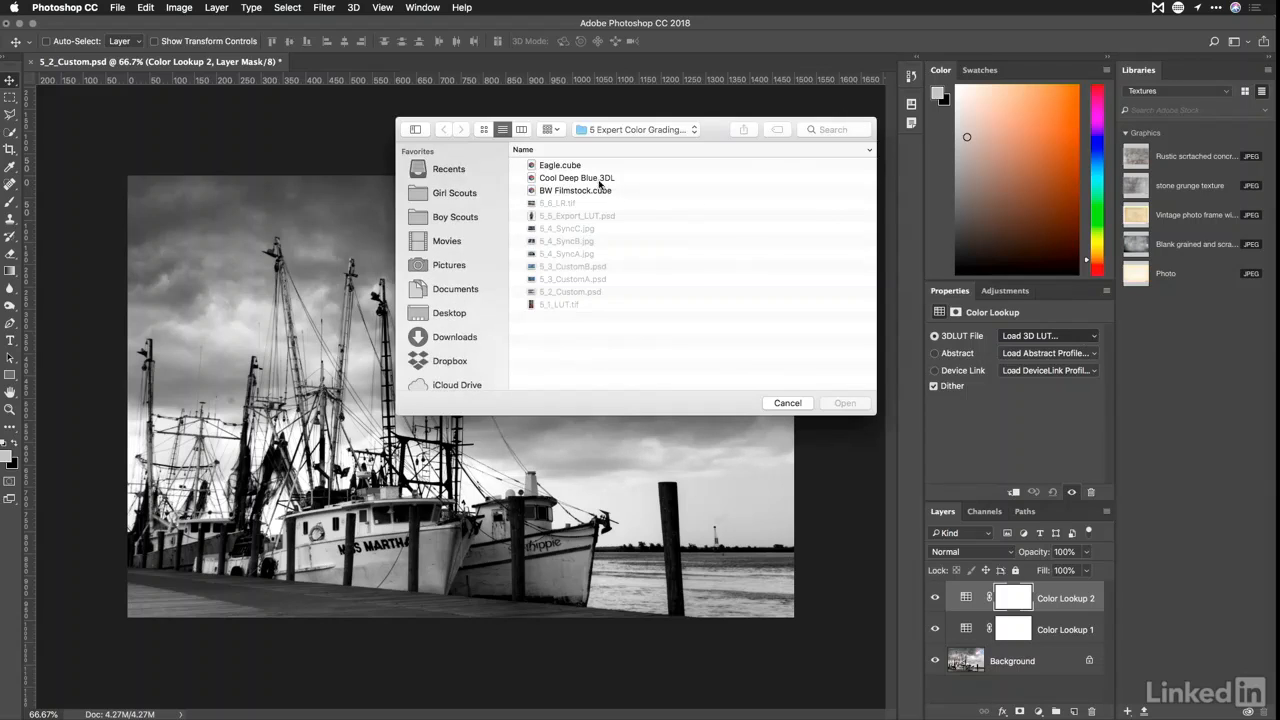
left_click(600, 178)
left_click(840, 402)
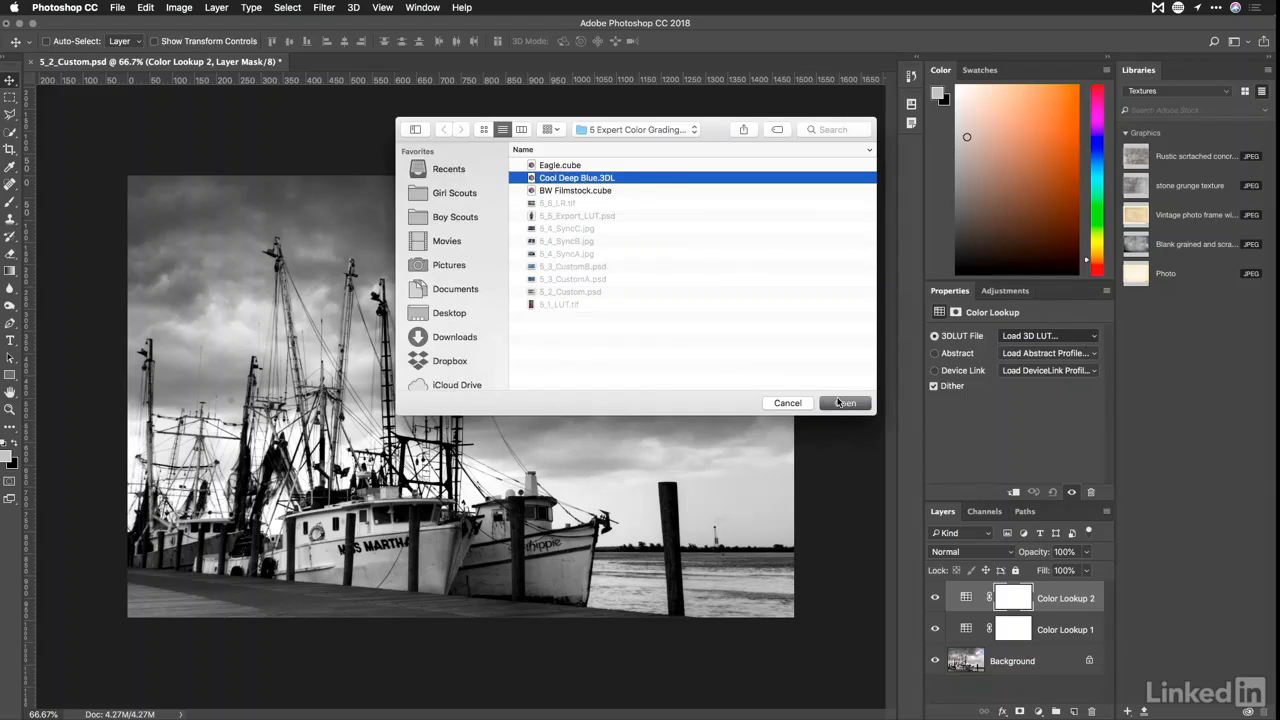
Hide Color Lookup 1 to compare the photo with and without Color Lookup 2 alone, and show Color Lookup 1 again
left_click(935, 629)
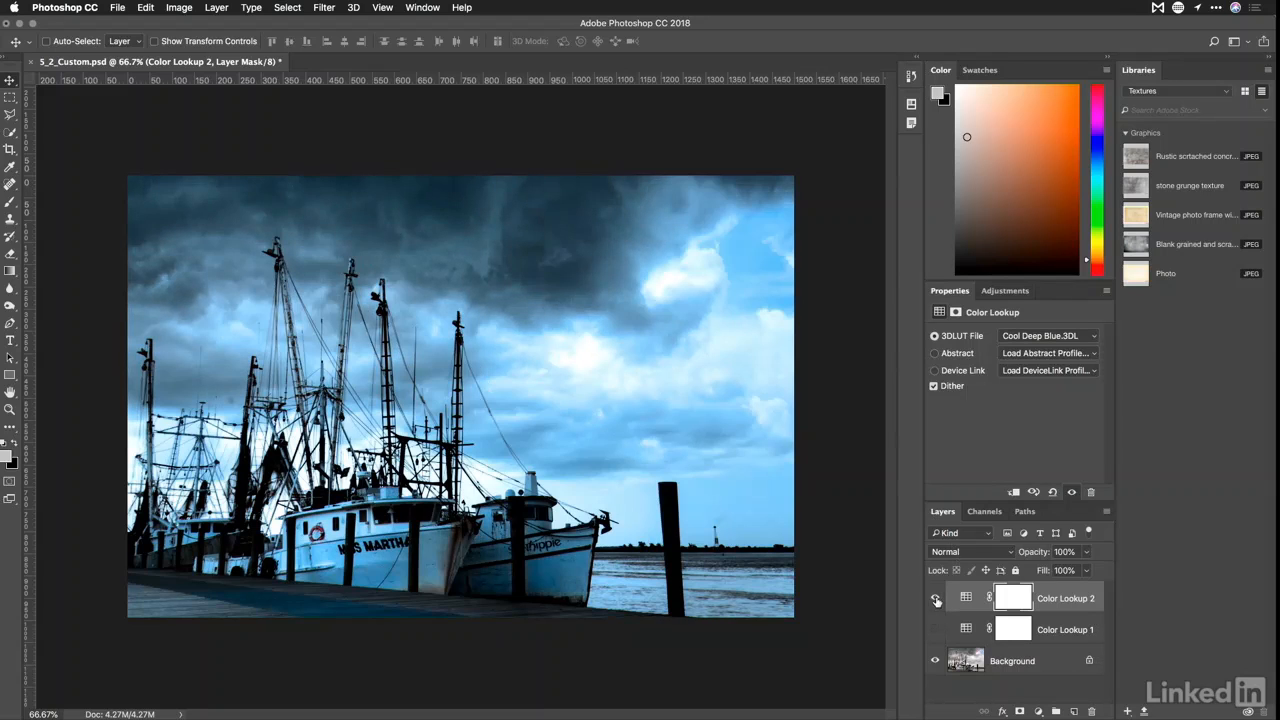
left_click(936, 599)
left_click(936, 599)
left_click(936, 629)
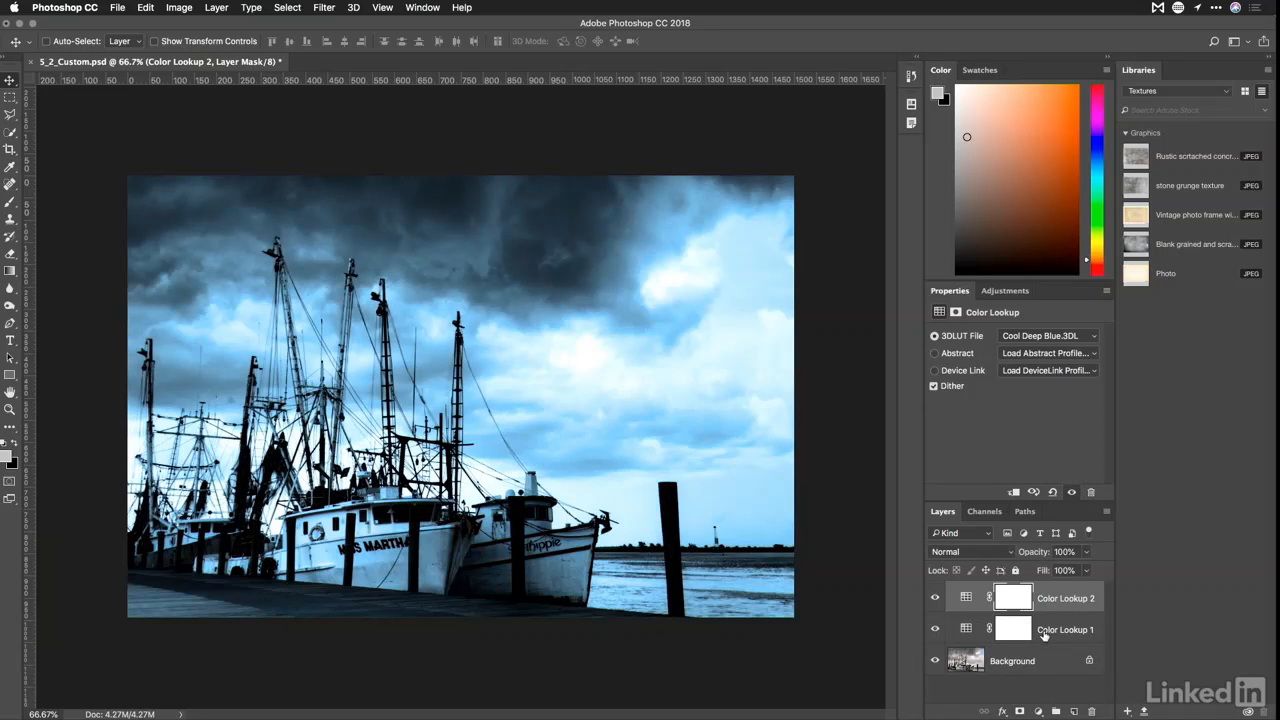
Try Color Lookup 1 above Color Lookup 2, and return it below with Color Lookup 2 hidden
left_click_drag(1046, 636, 1045, 595)
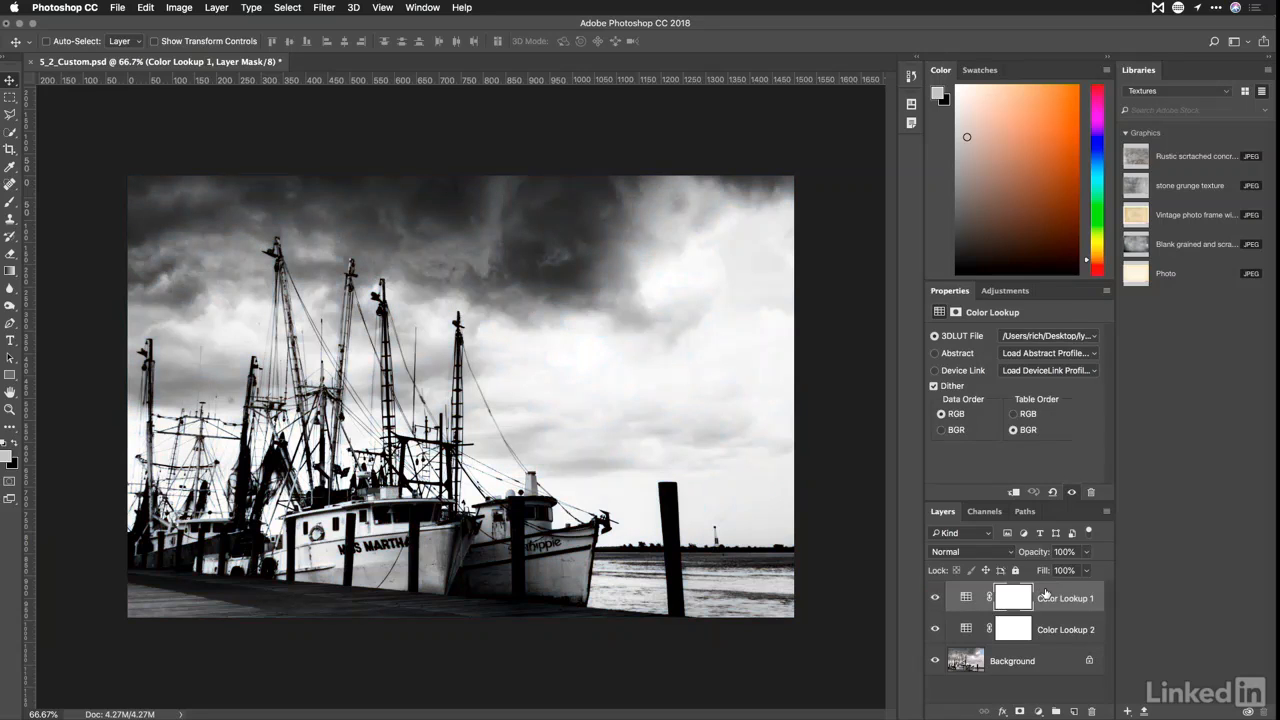
left_click(936, 626)
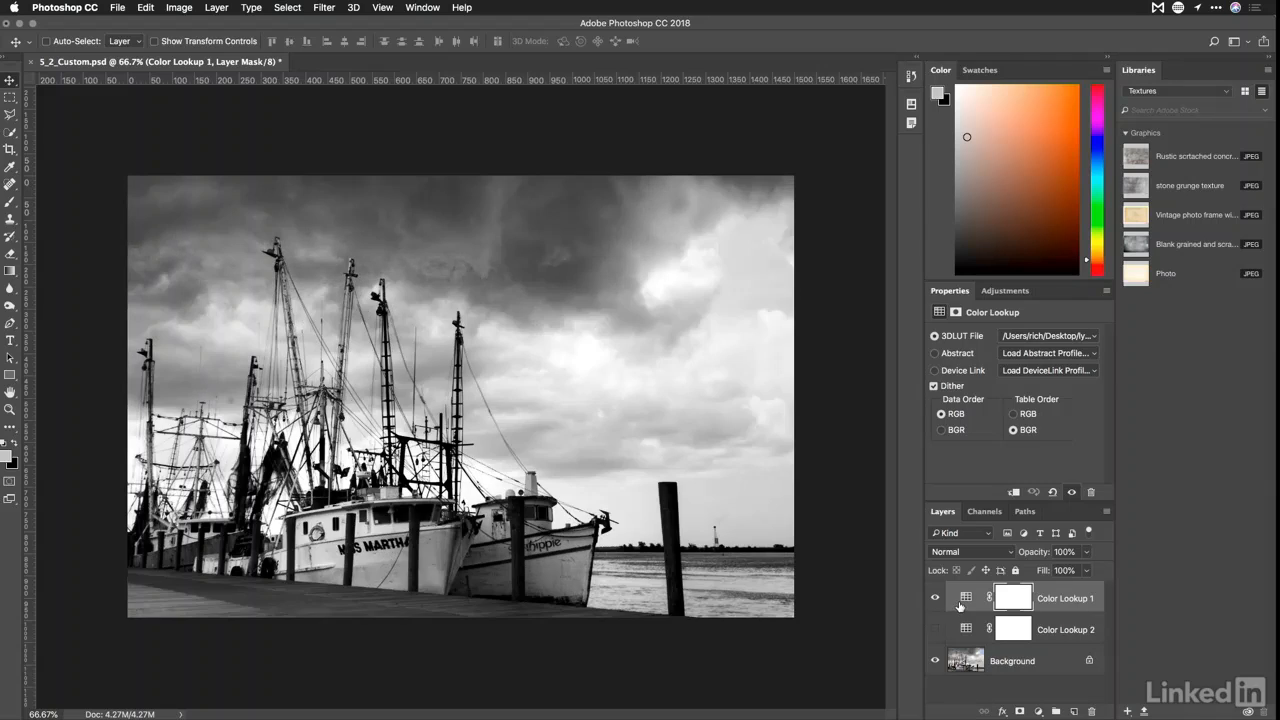
left_click_drag(960, 608, 957, 637)
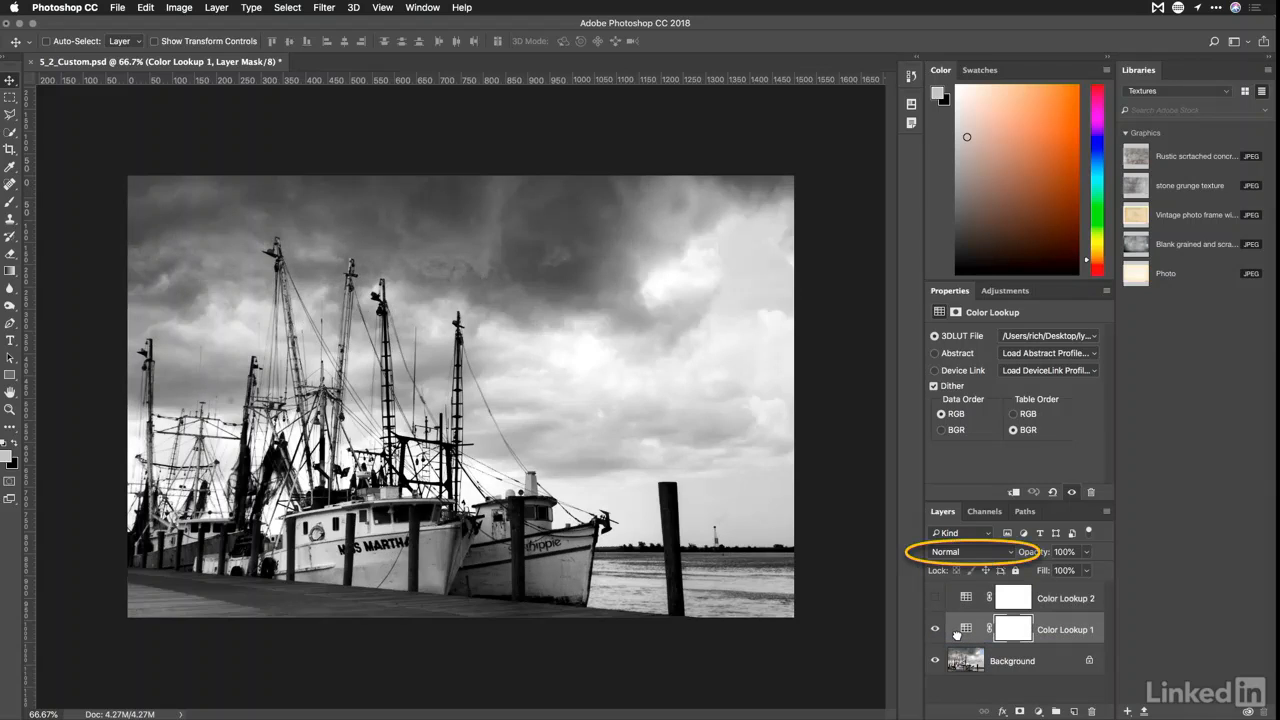
Set the Color Lookup 1 layer's blend mode to Soft Light and toggle its visibility to compare the result
left_click(963, 555)
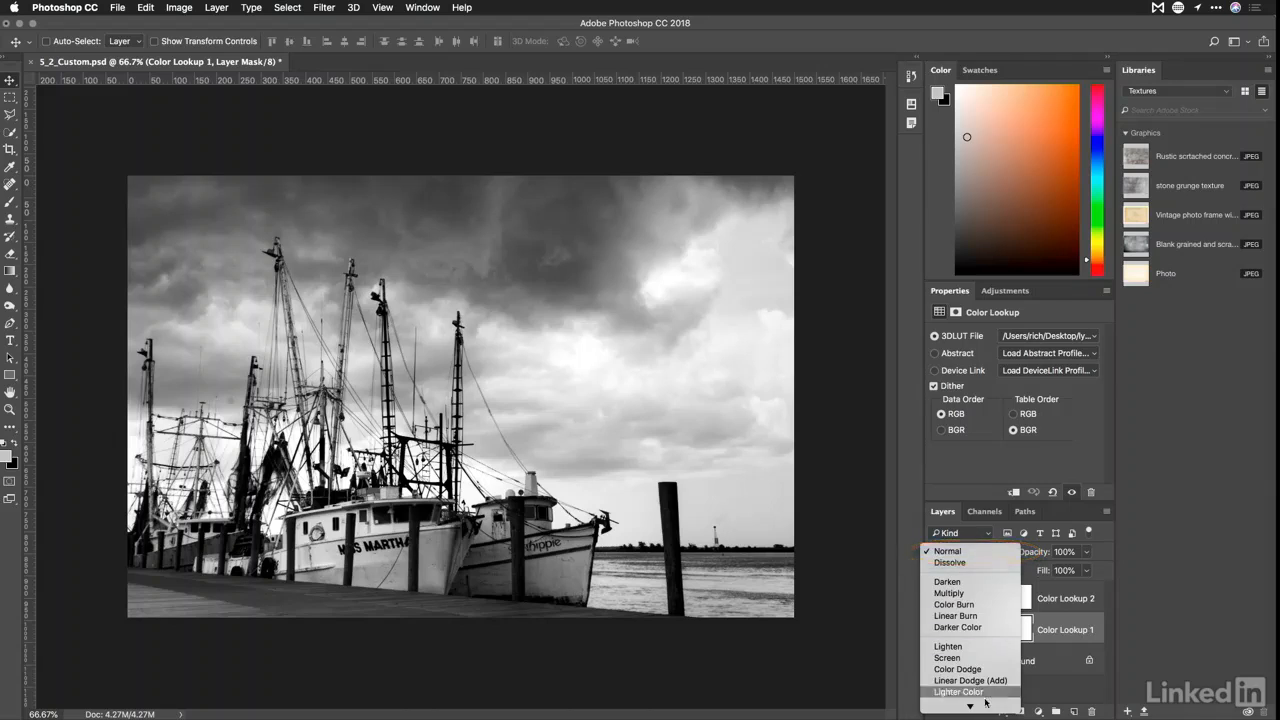
left_click(985, 644)
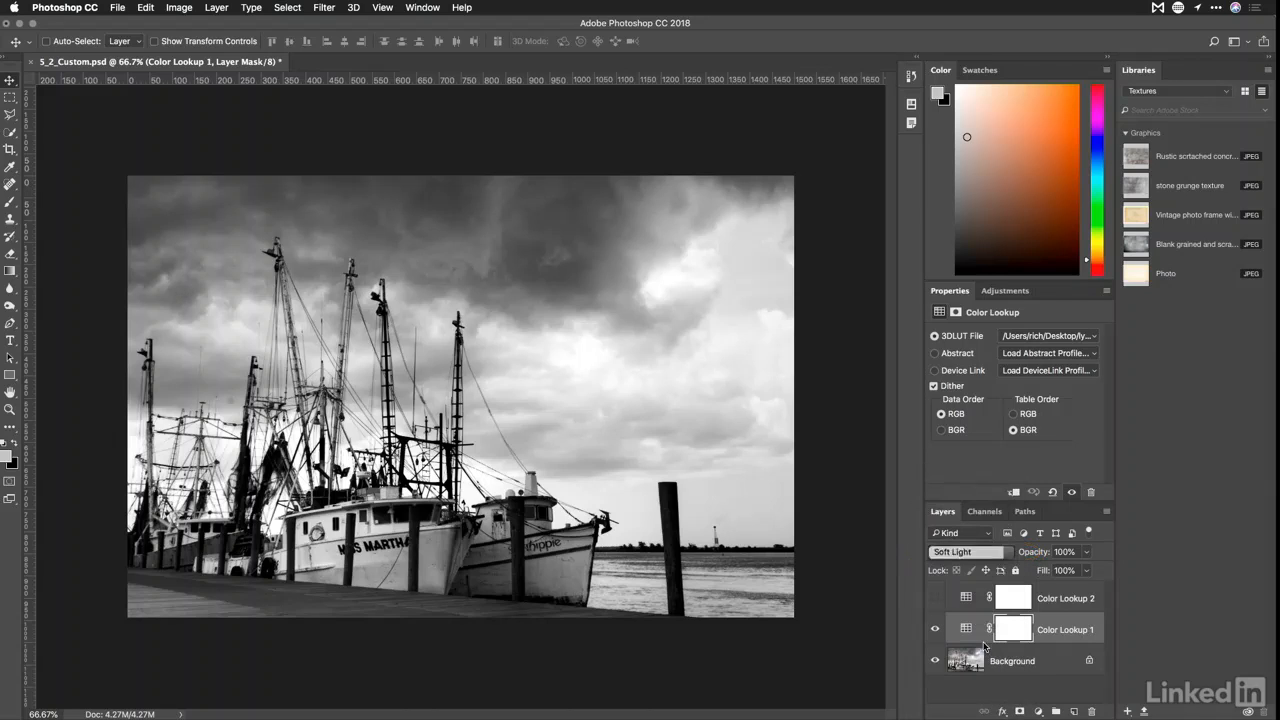
left_click(936, 630)
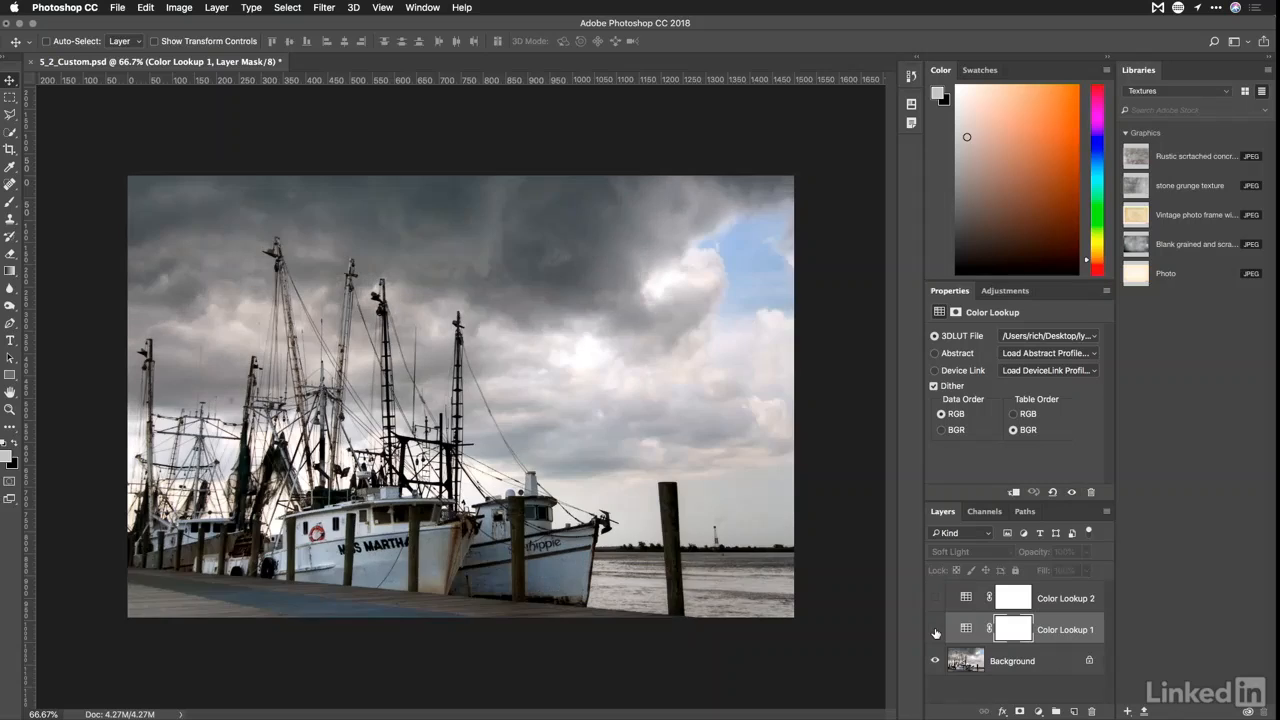
left_click(937, 631)
left_click(936, 630)
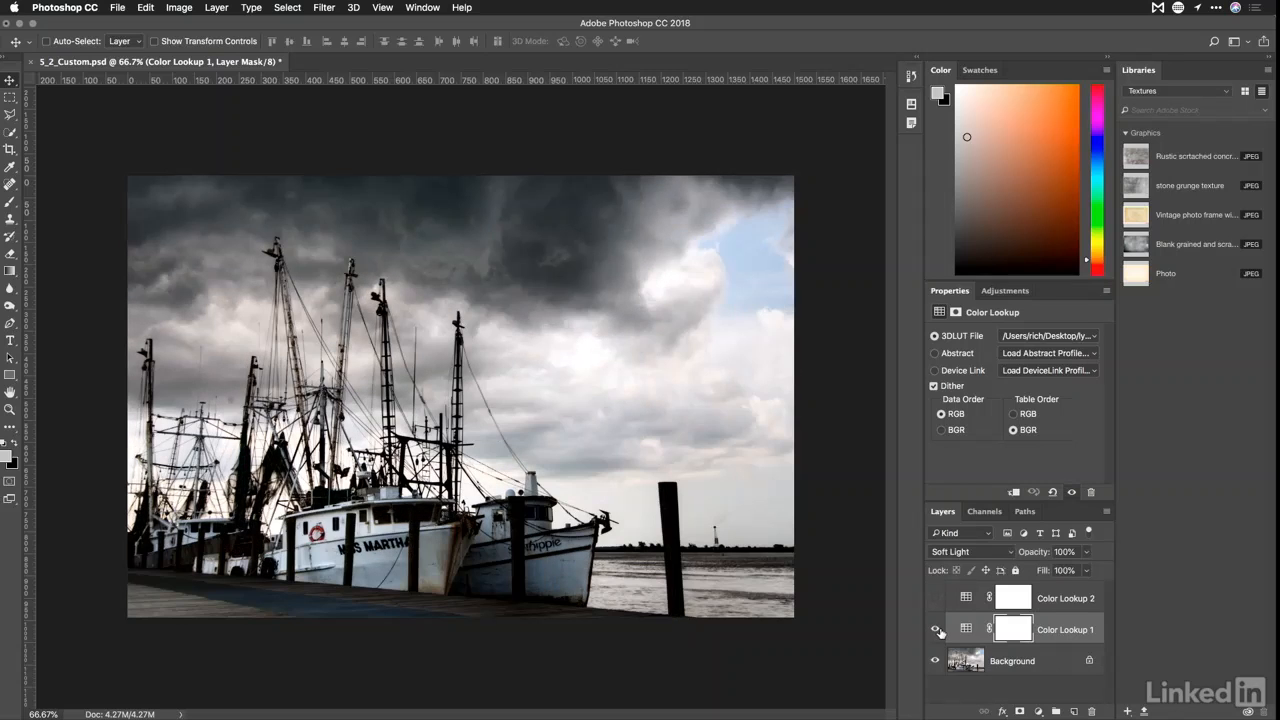
Show the Color Lookup 2 layer and set its blend mode to Soft Light
left_click(936, 598)
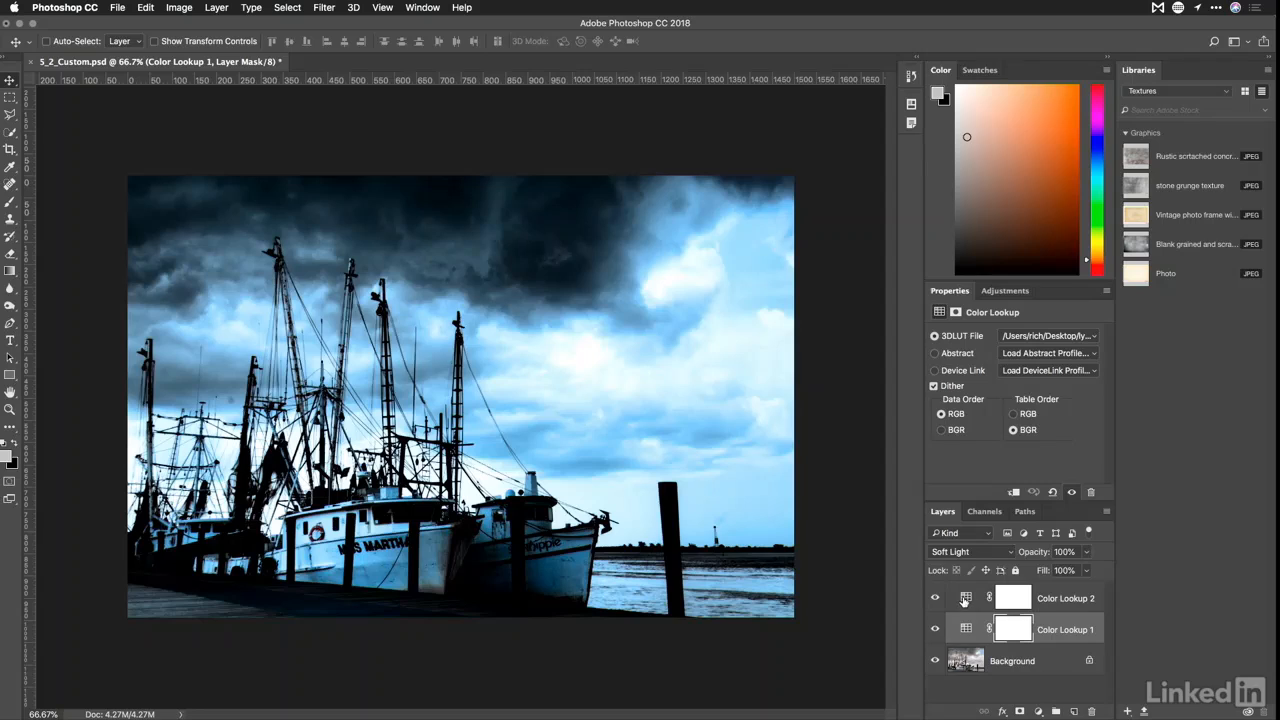
left_click(966, 598)
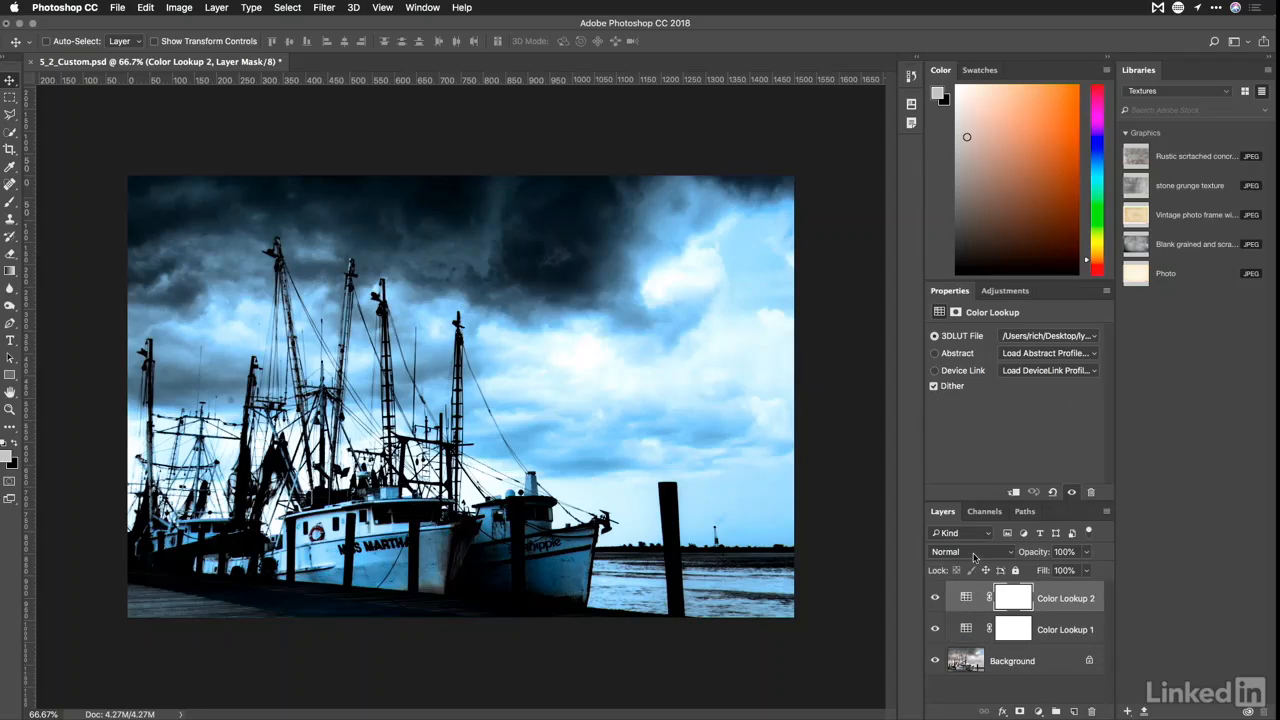
left_click(972, 552)
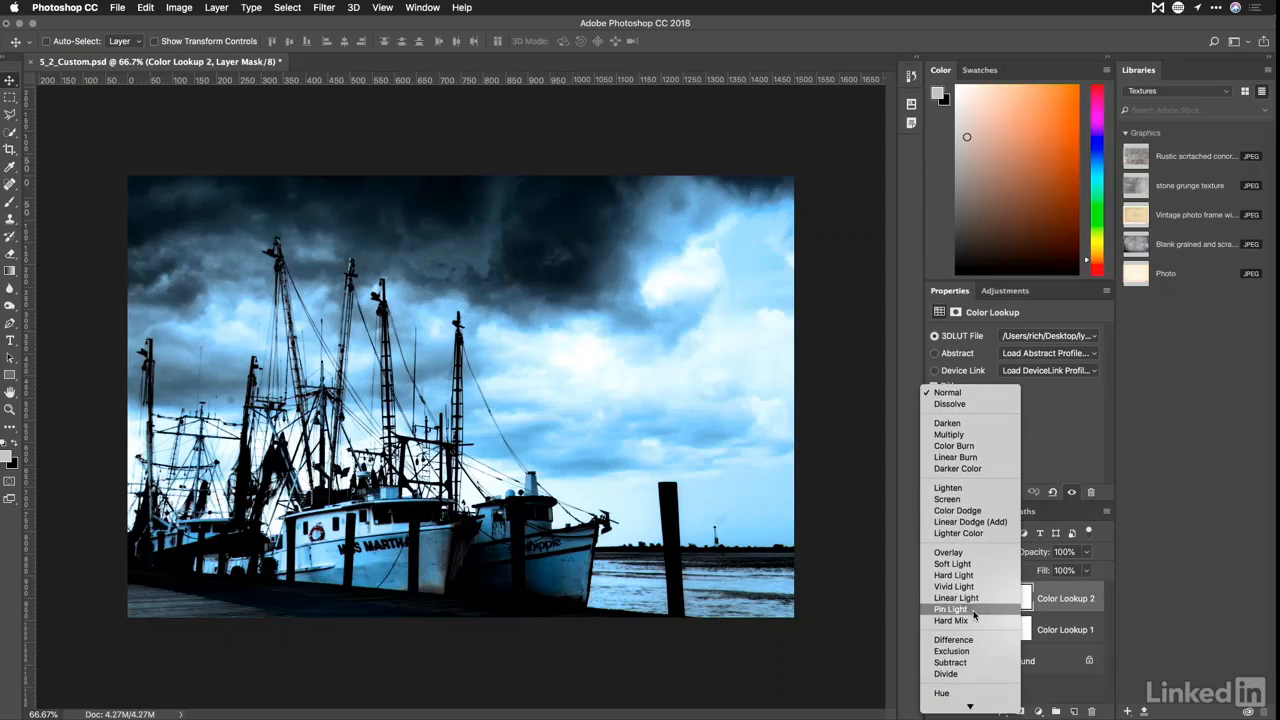
left_click(968, 567)
left_click(969, 570)
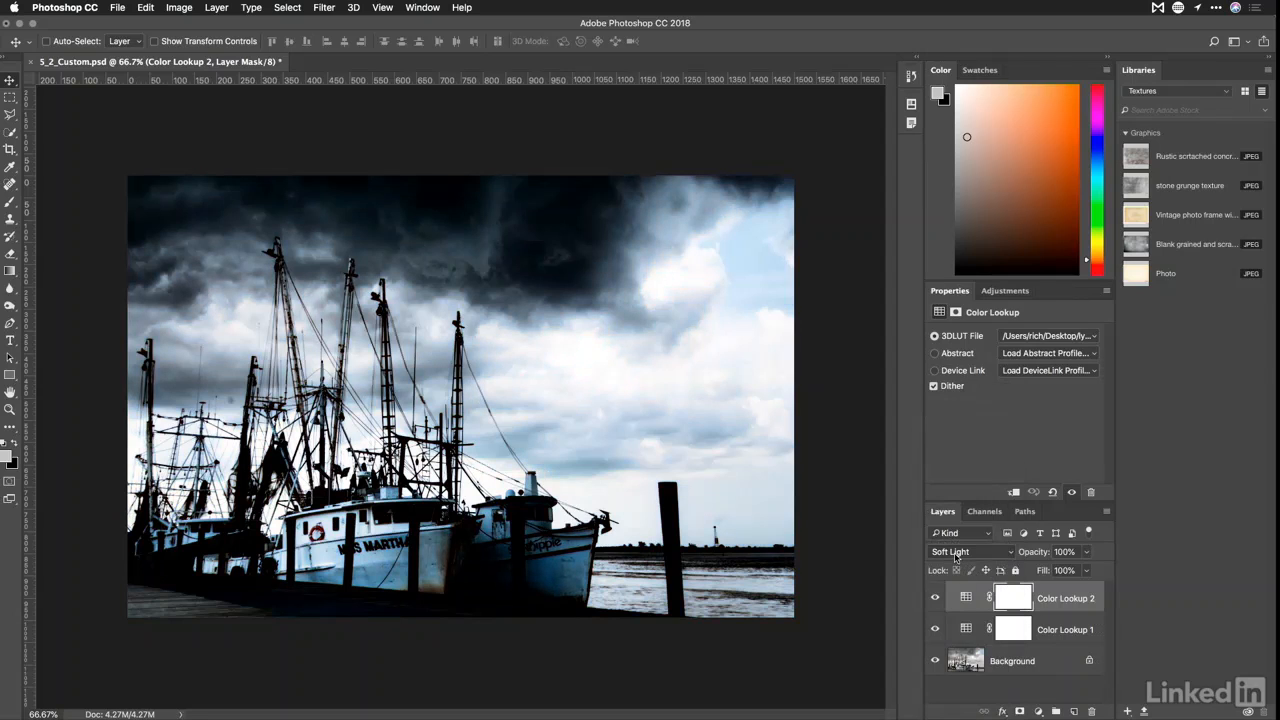
Change the Color Lookup 2 layer's blend mode to Hue, compare the photo with and without it, and select its adjustment thumbnail
left_click(955, 556)
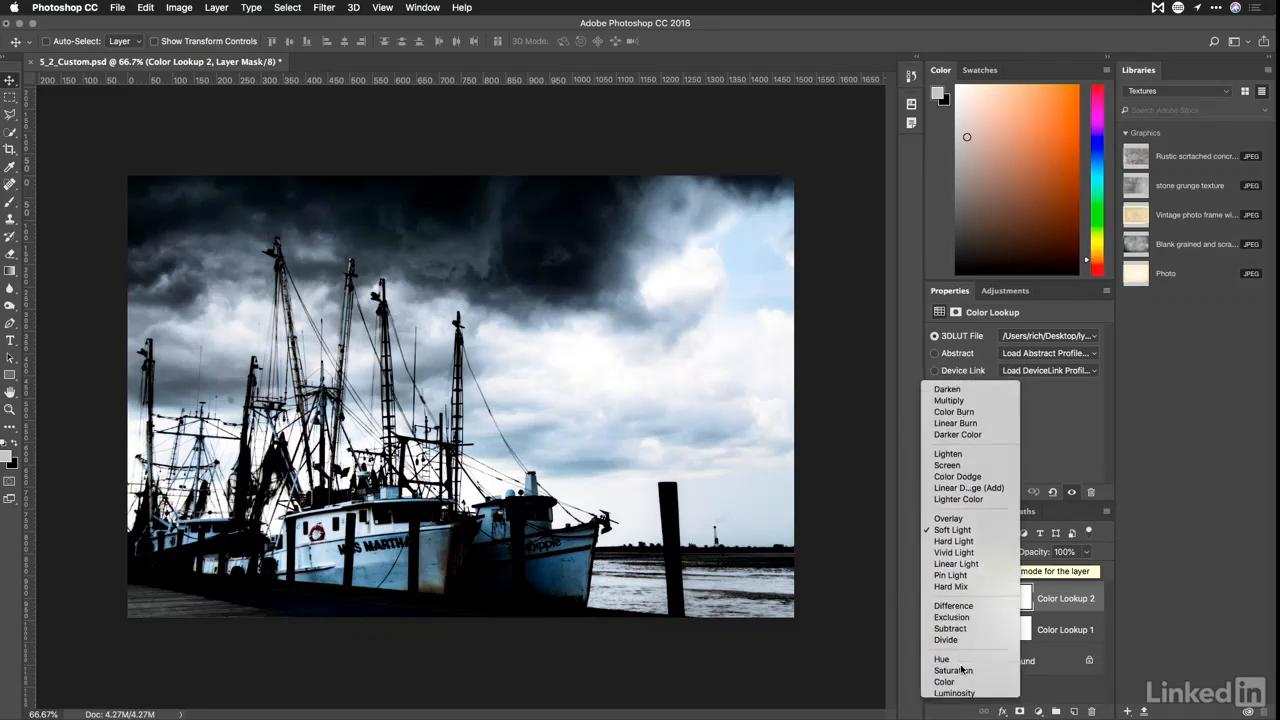
left_click(960, 668)
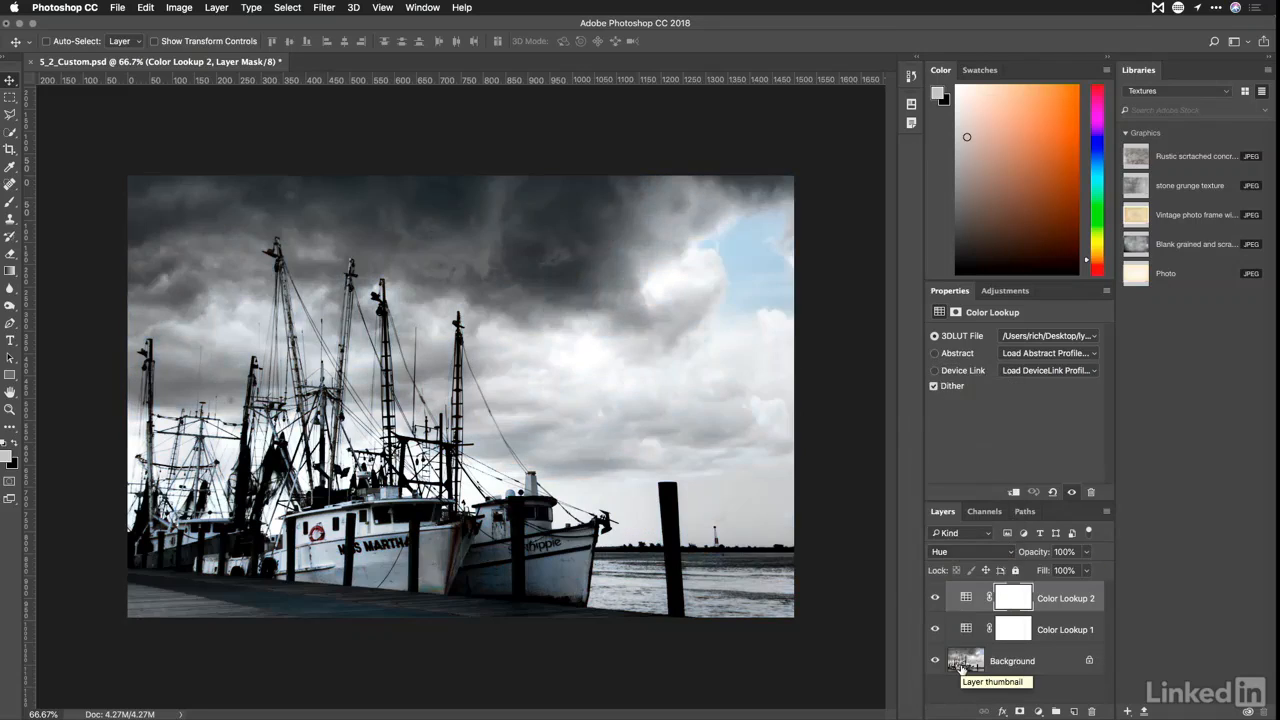
left_click(935, 598)
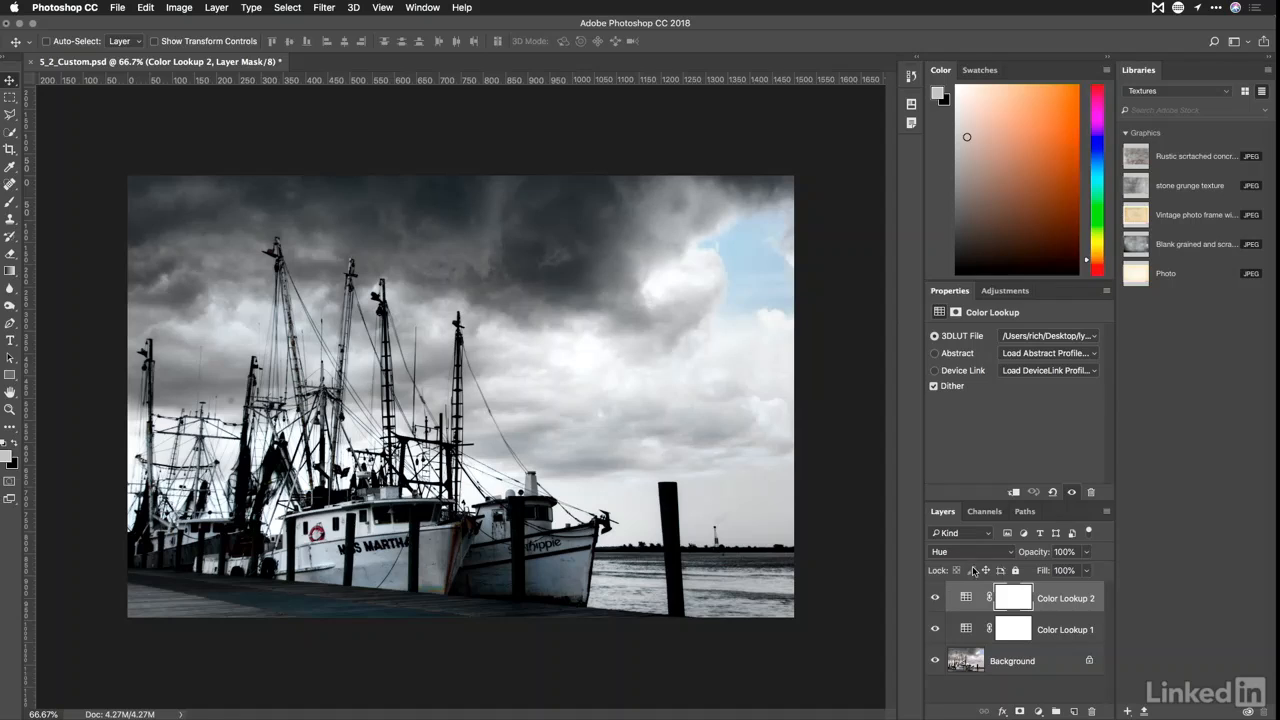
left_click(965, 598)
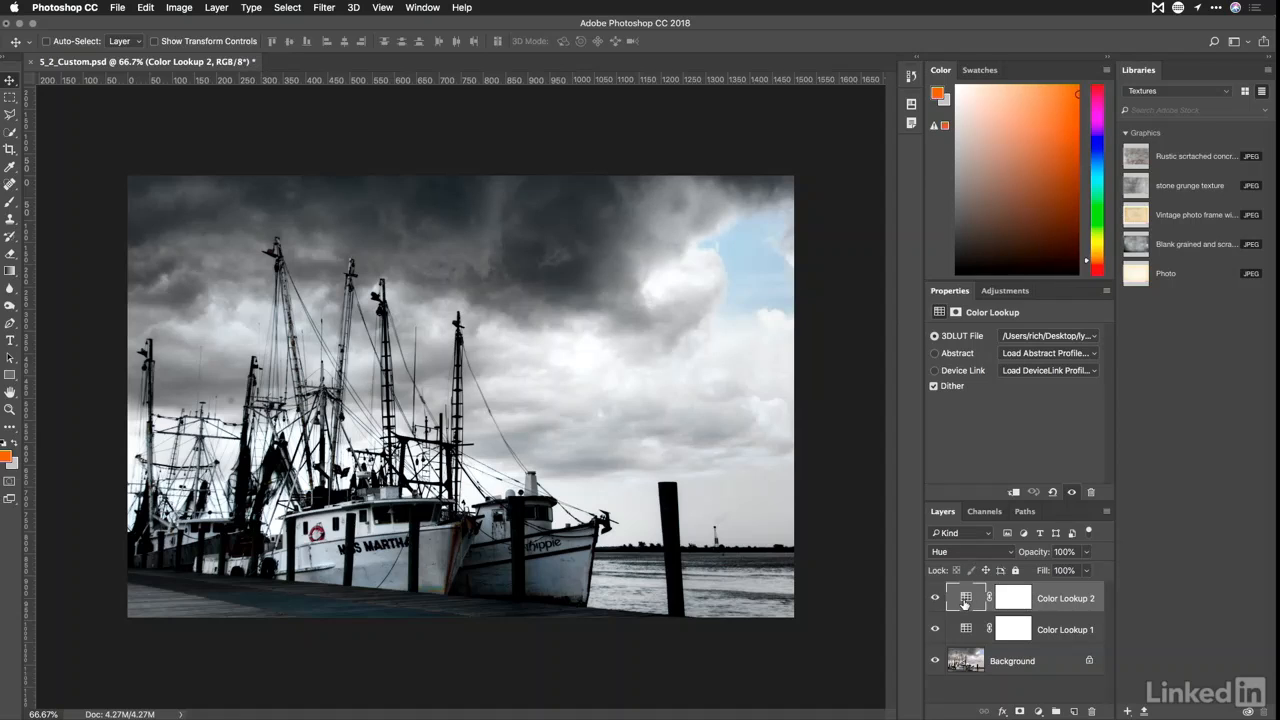
Cycle the Color Lookup 2 layer through several blend modes, including Color and Color Burn, and settle on Multiply
key("shift+plus")
key("shift+plus")
key("shift+plus")
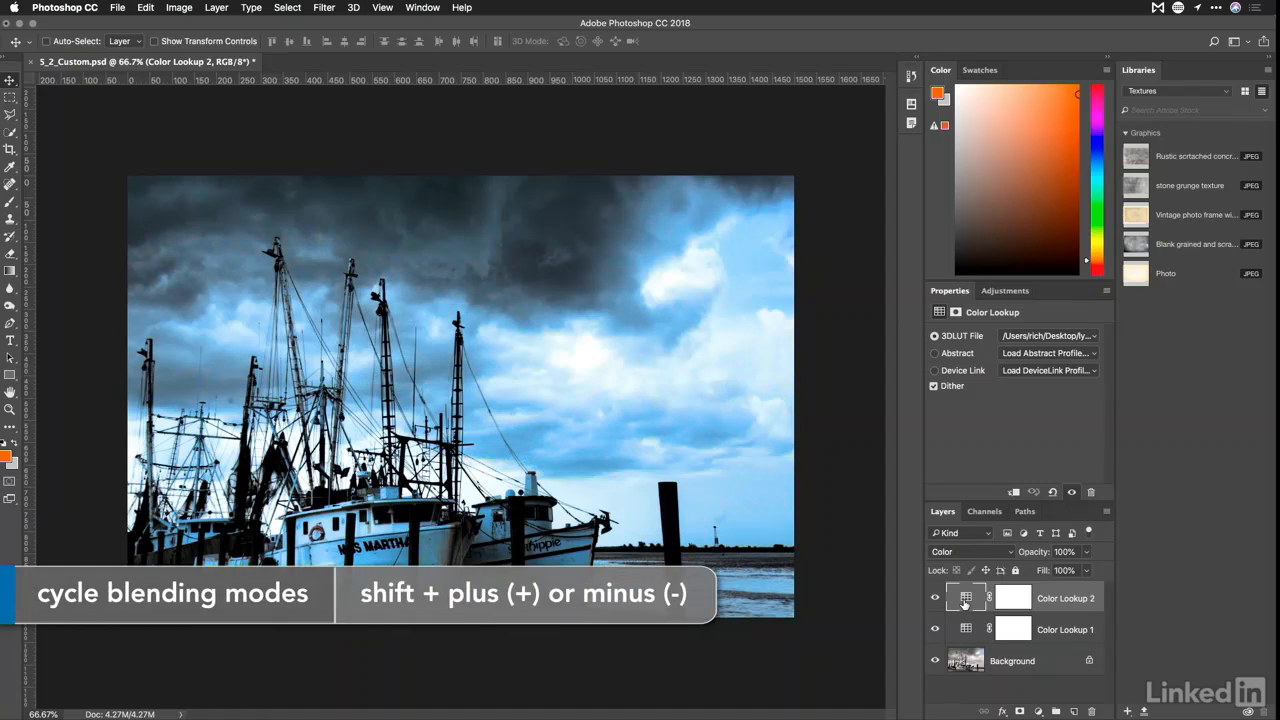
key("shift+plus")
key("shift+plus")
key("shift+plus")
key("shift+plus")
key("shift+plus")
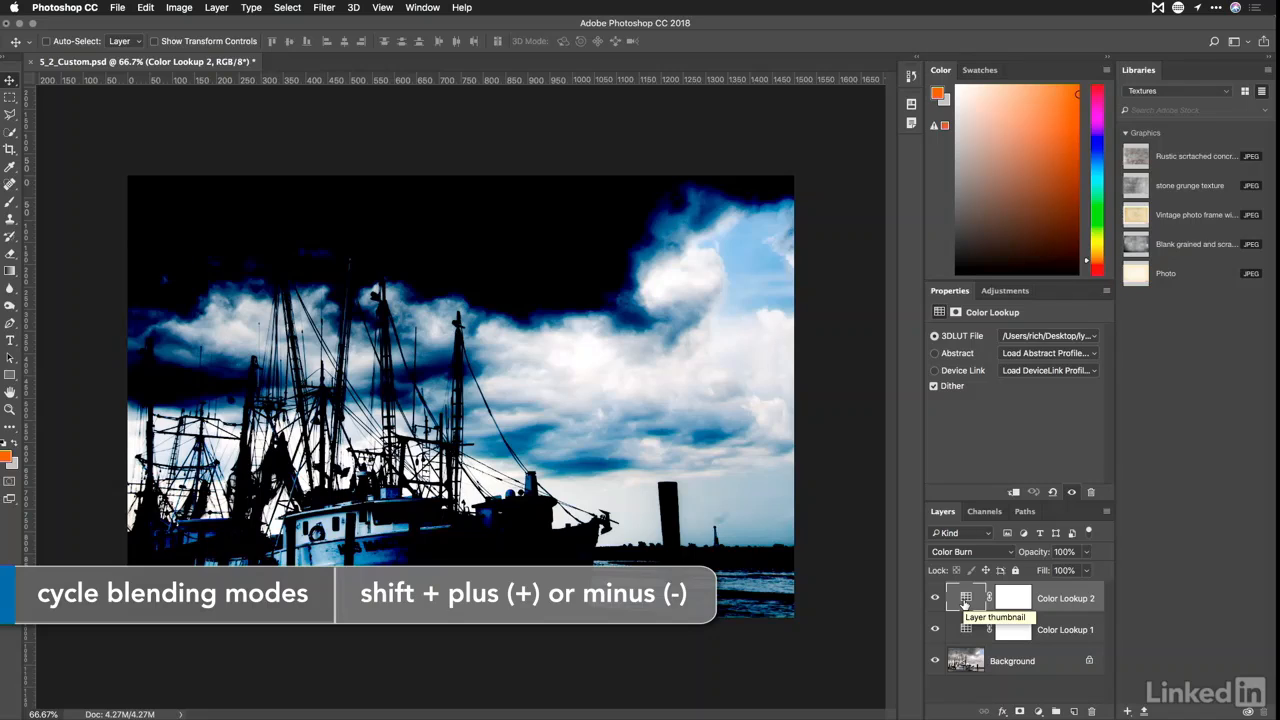
key("shift+minus")
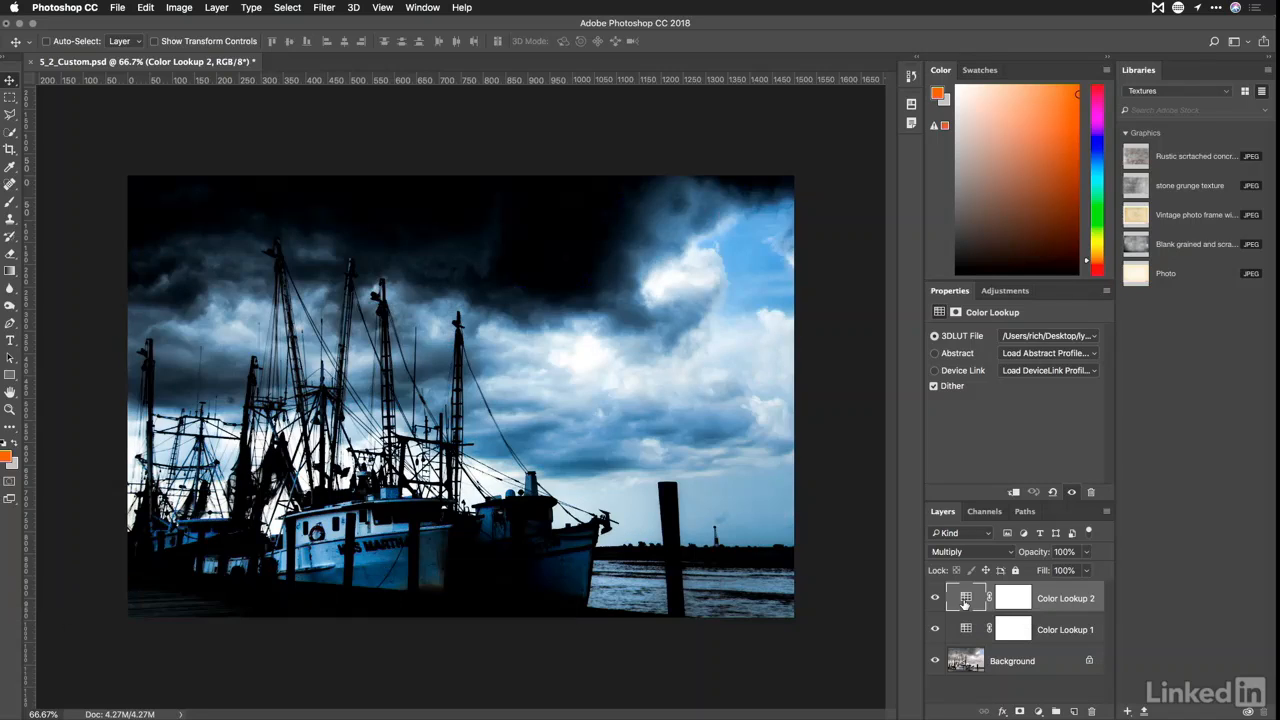
Reduce the Color Lookup 2 layer's opacity to 64% and compare the photo with and without the layer
left_click(1087, 552)
left_click_drag(1066, 571, 1063, 571)
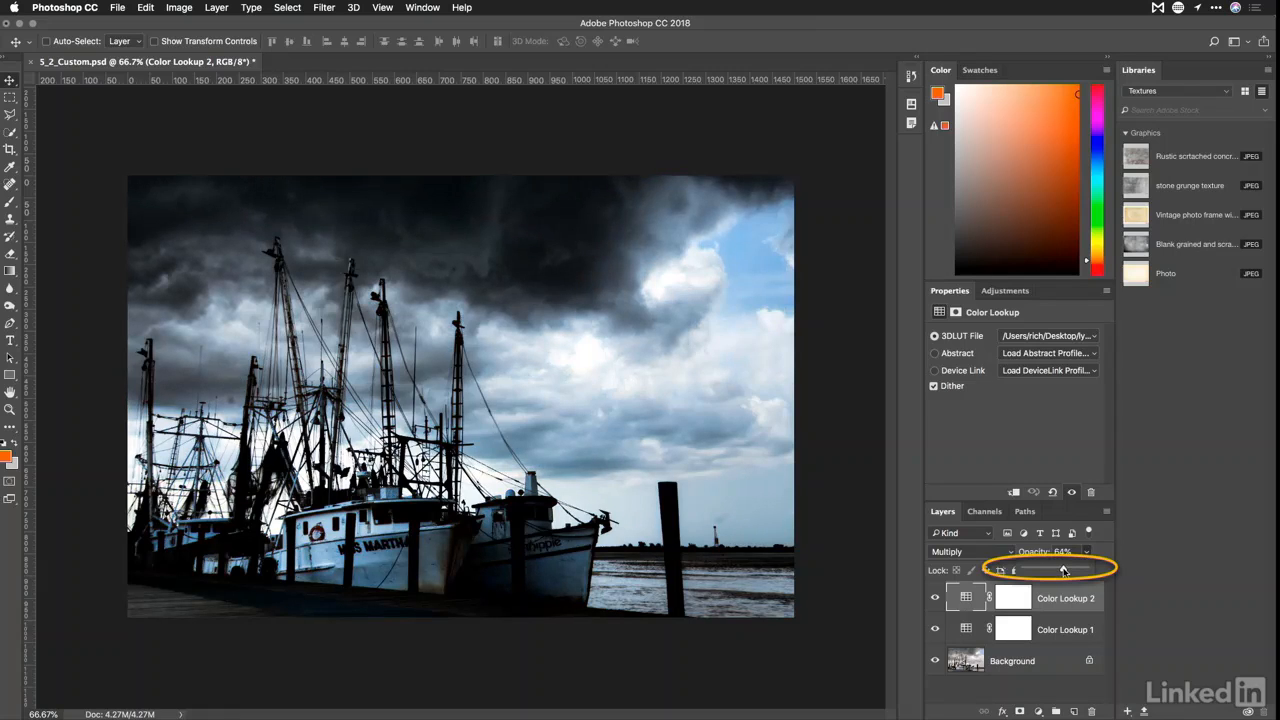
left_click(935, 598)
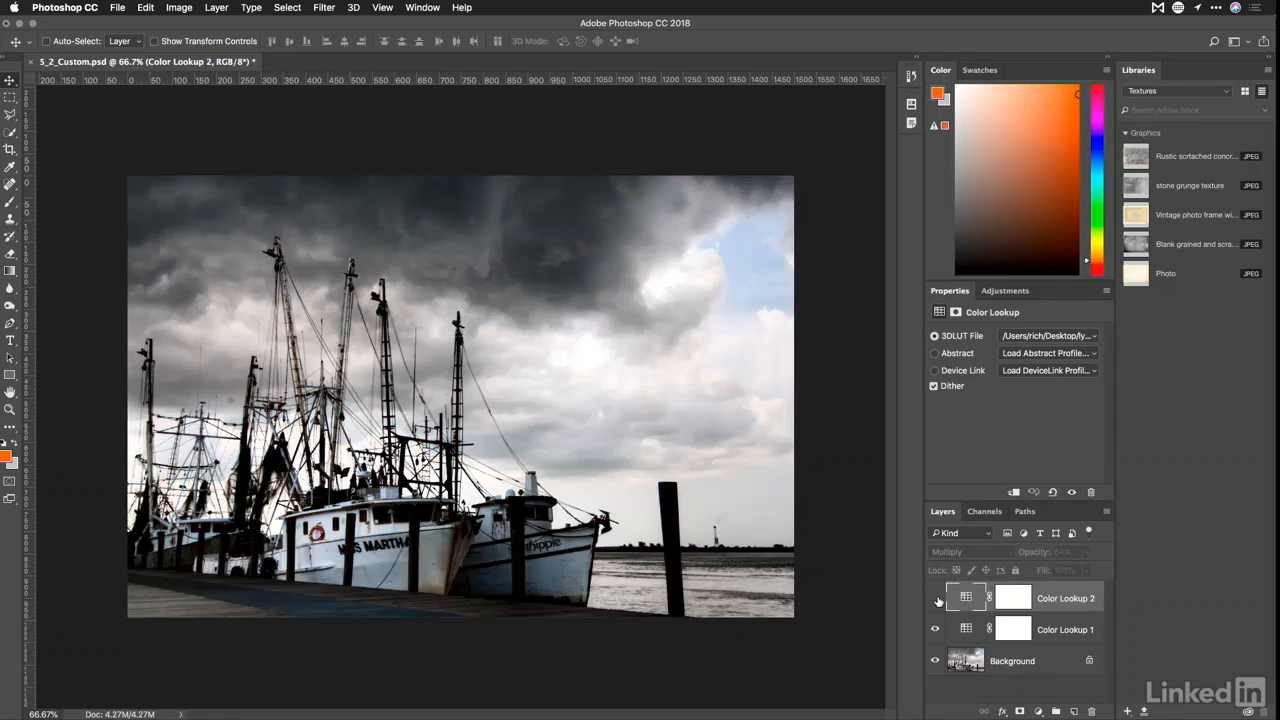
left_click(936, 598)
left_click(936, 598)
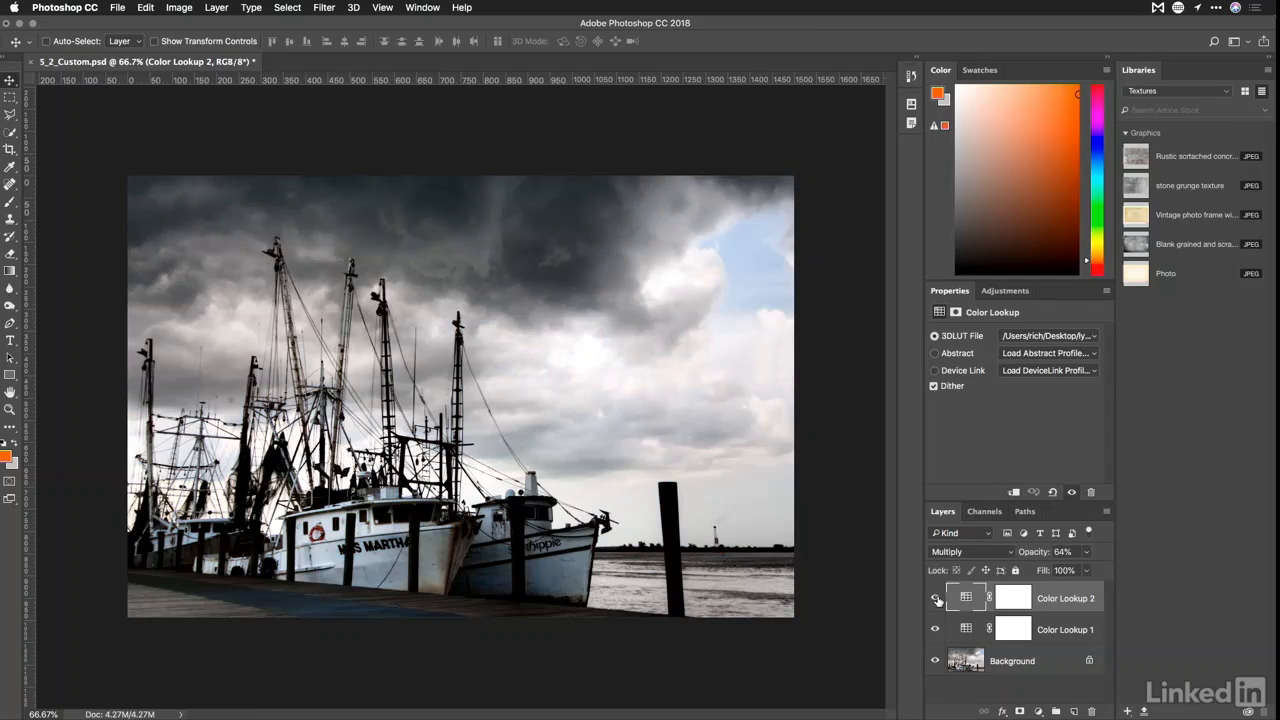
left_click(936, 598)
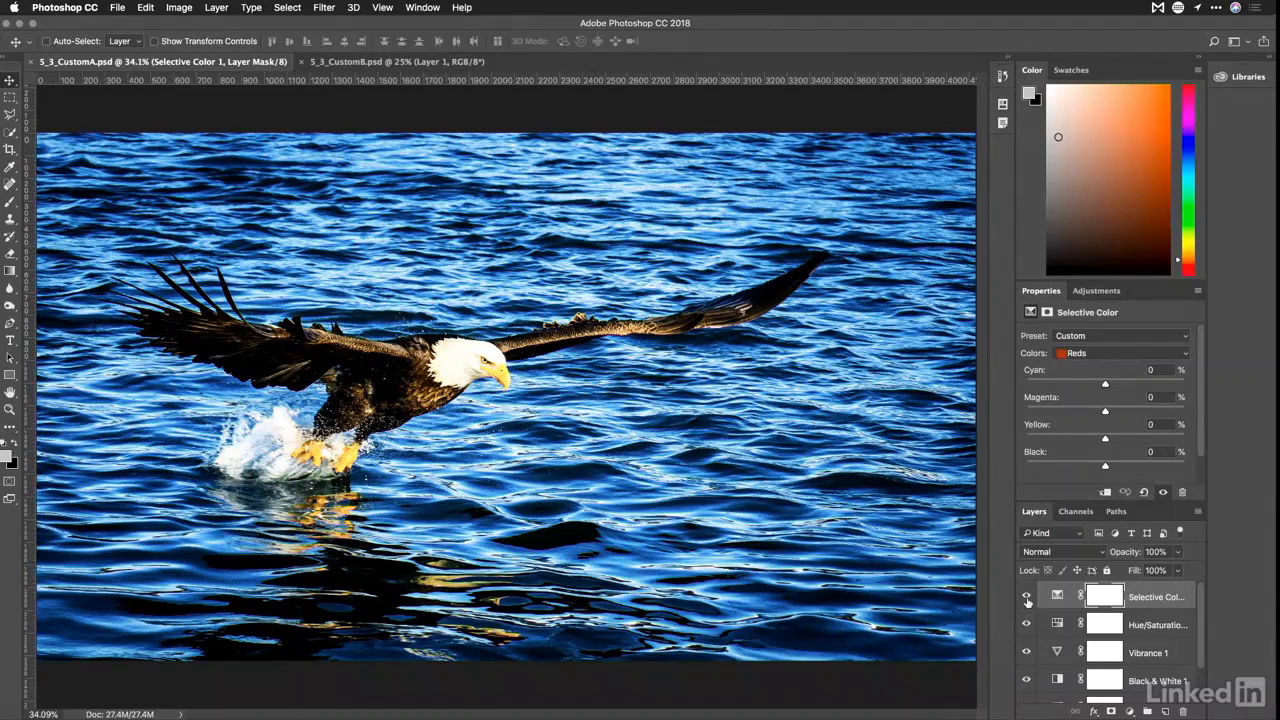
Hide the eagle photo's adjustment layers, show them again one by one from Black & White 1 upward, and review the layer stack
left_click_drag(1026, 600, 1030, 680)
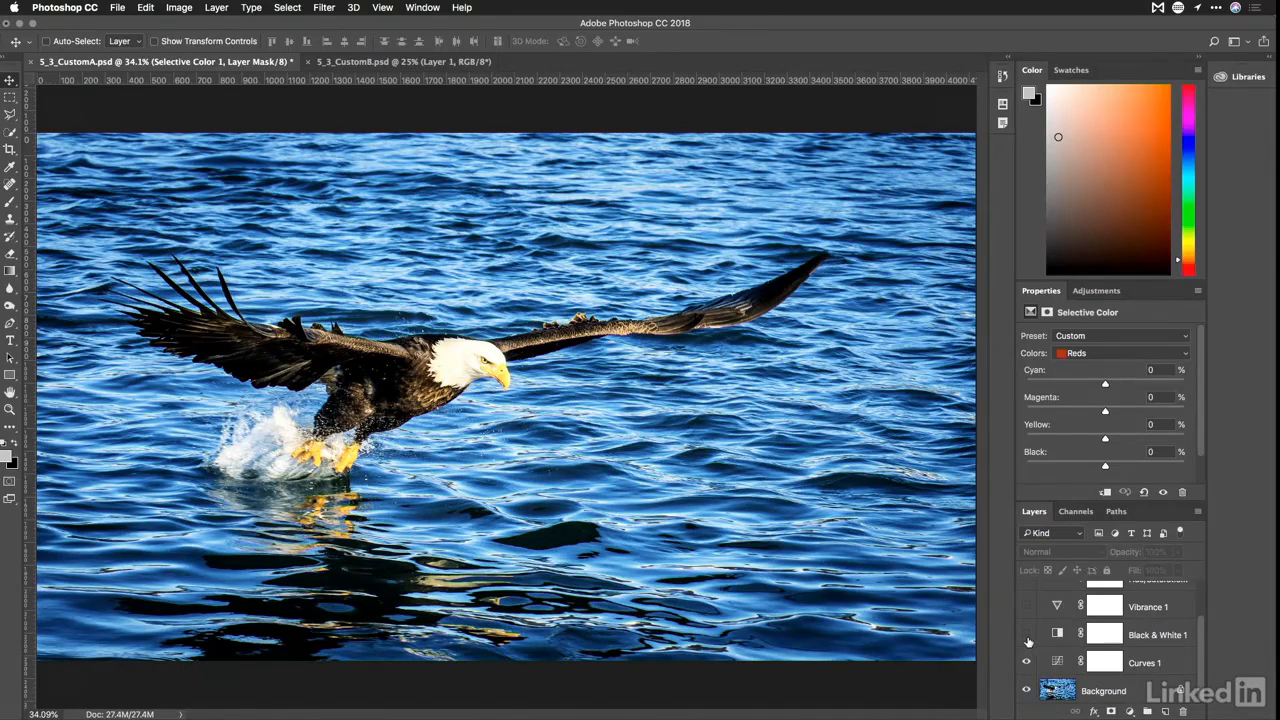
left_click(1026, 636)
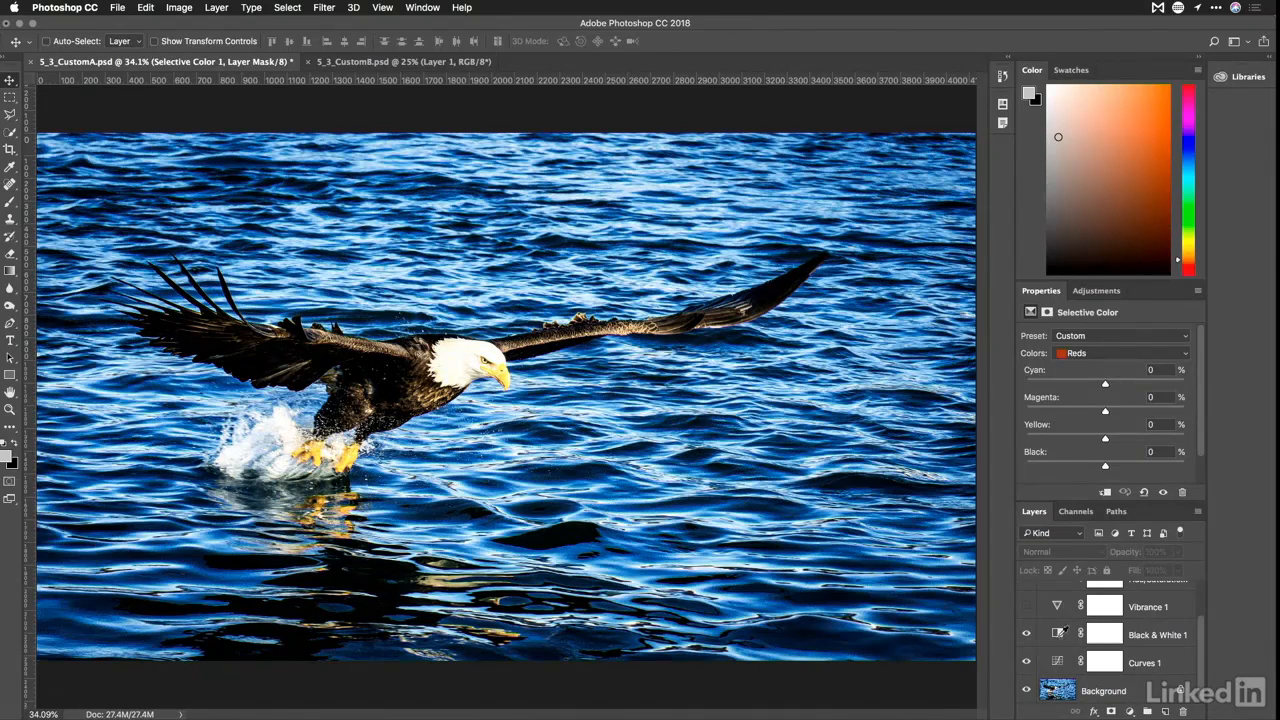
left_click(1058, 636)
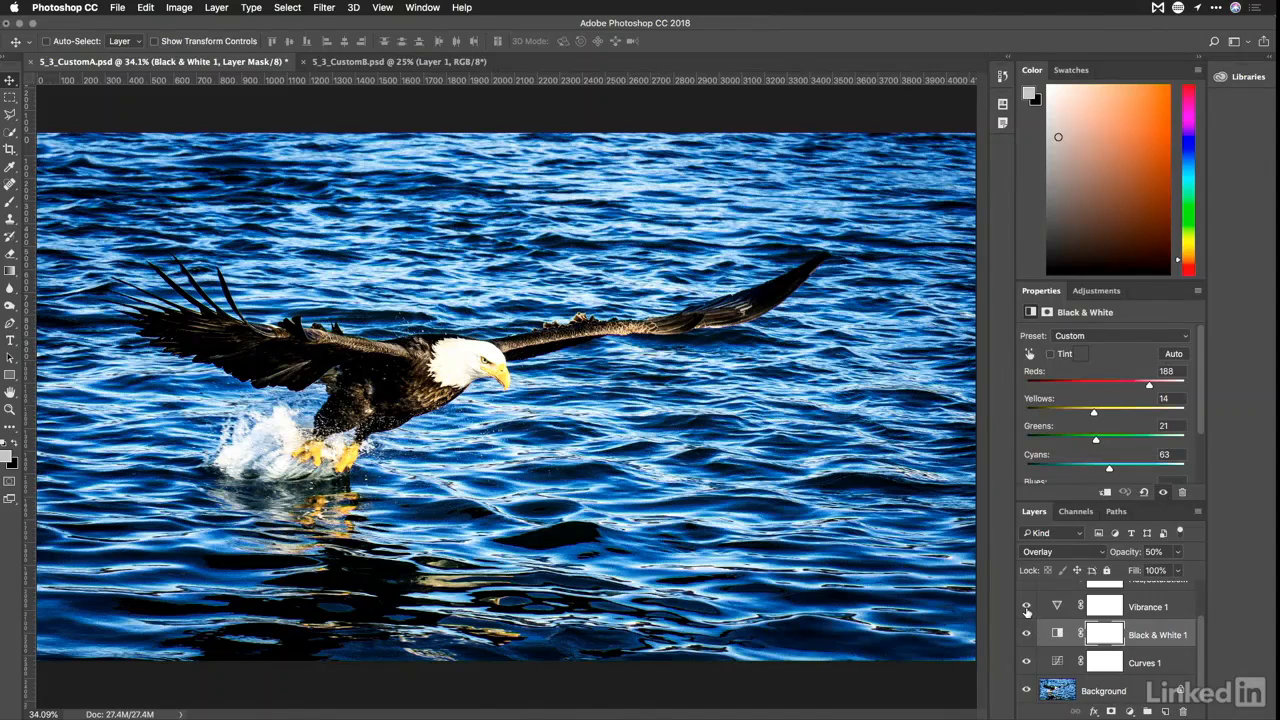
left_click(1026, 609)
scroll(1026, 612, "up", 2)
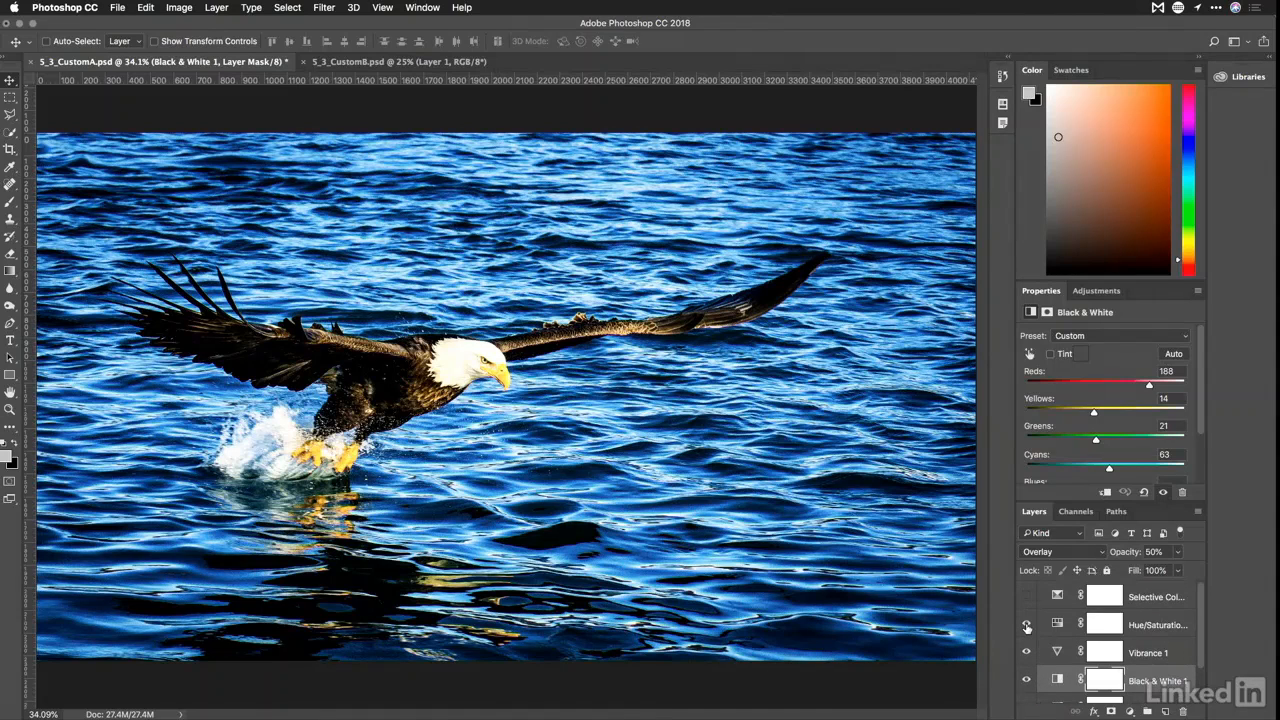
left_click(1026, 625)
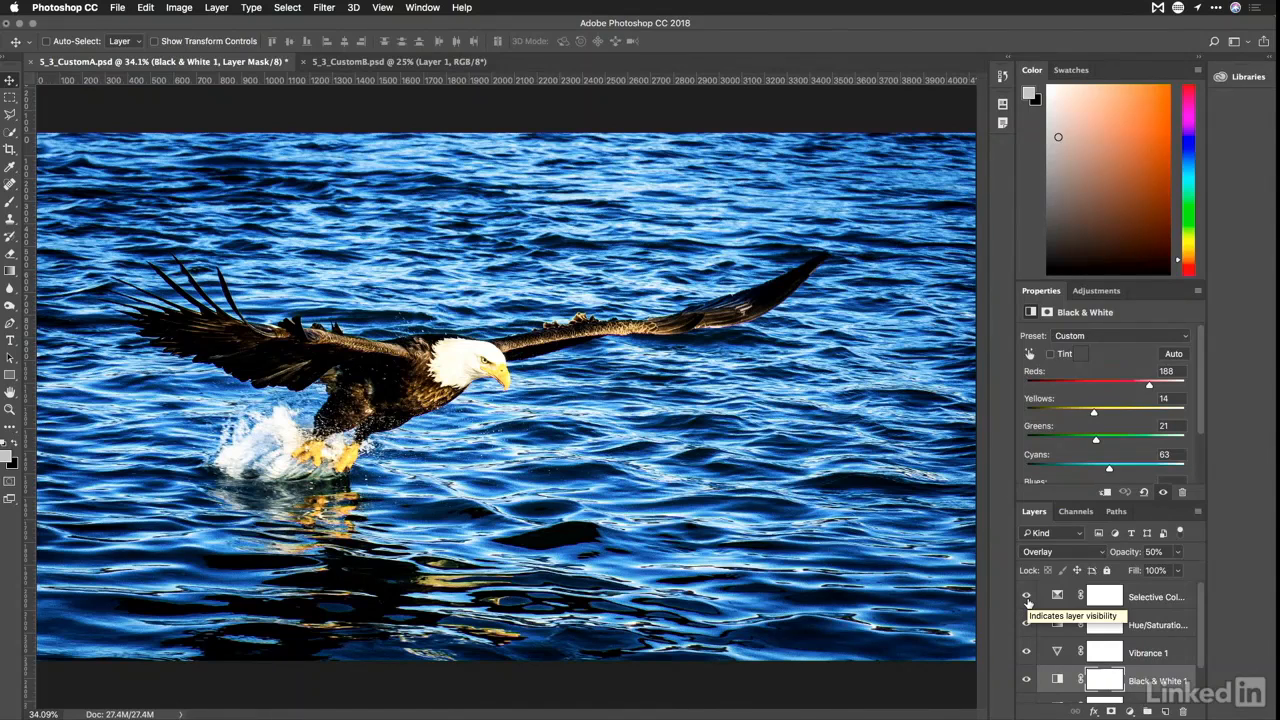
scroll(1026, 597, "down", 2)
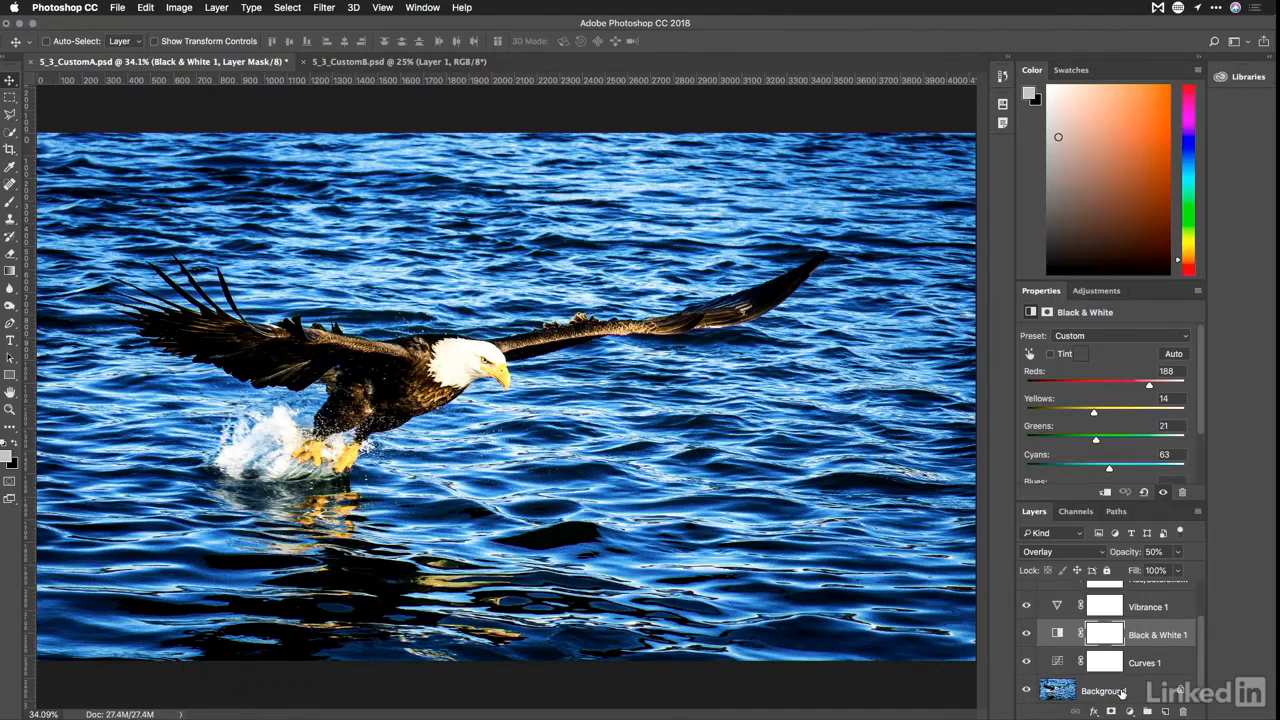
scroll(1121, 692, "up", 2)
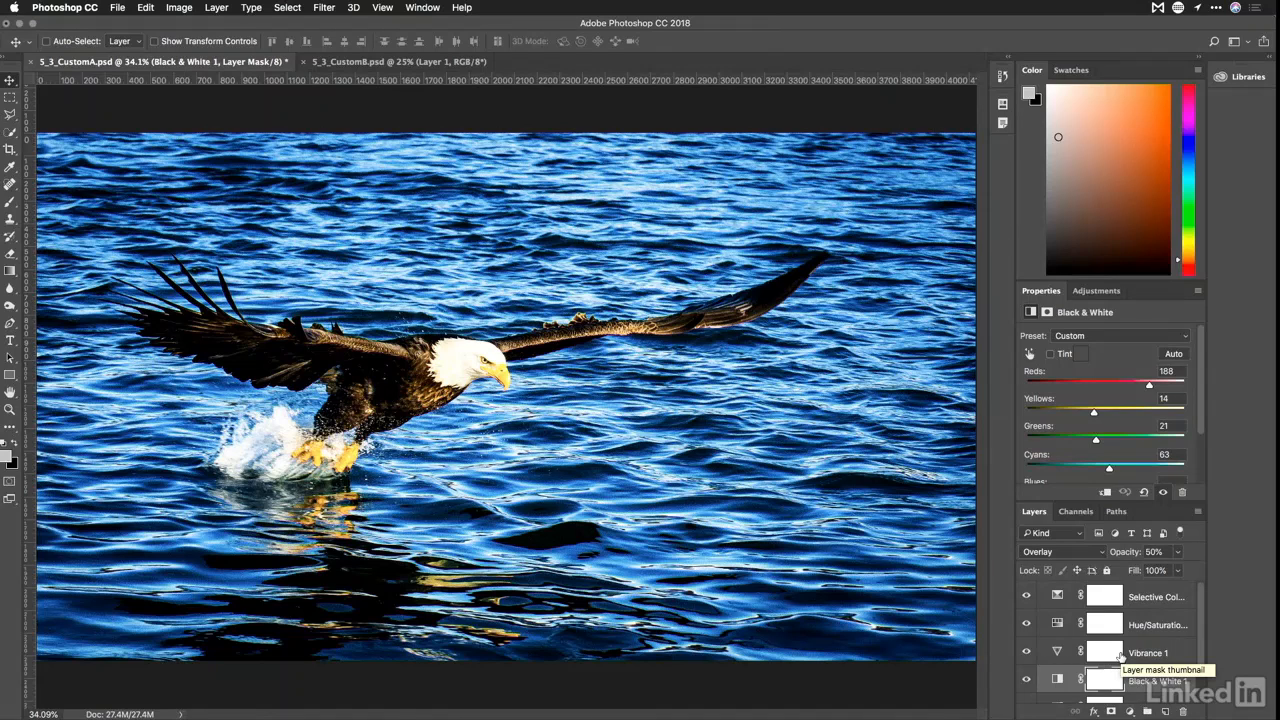
Export the grade as Color Lookup Tables with the description "Eagles in Alaska" and the photographer's name as copyright
left_click(117, 7)
mouse_move(148, 180)
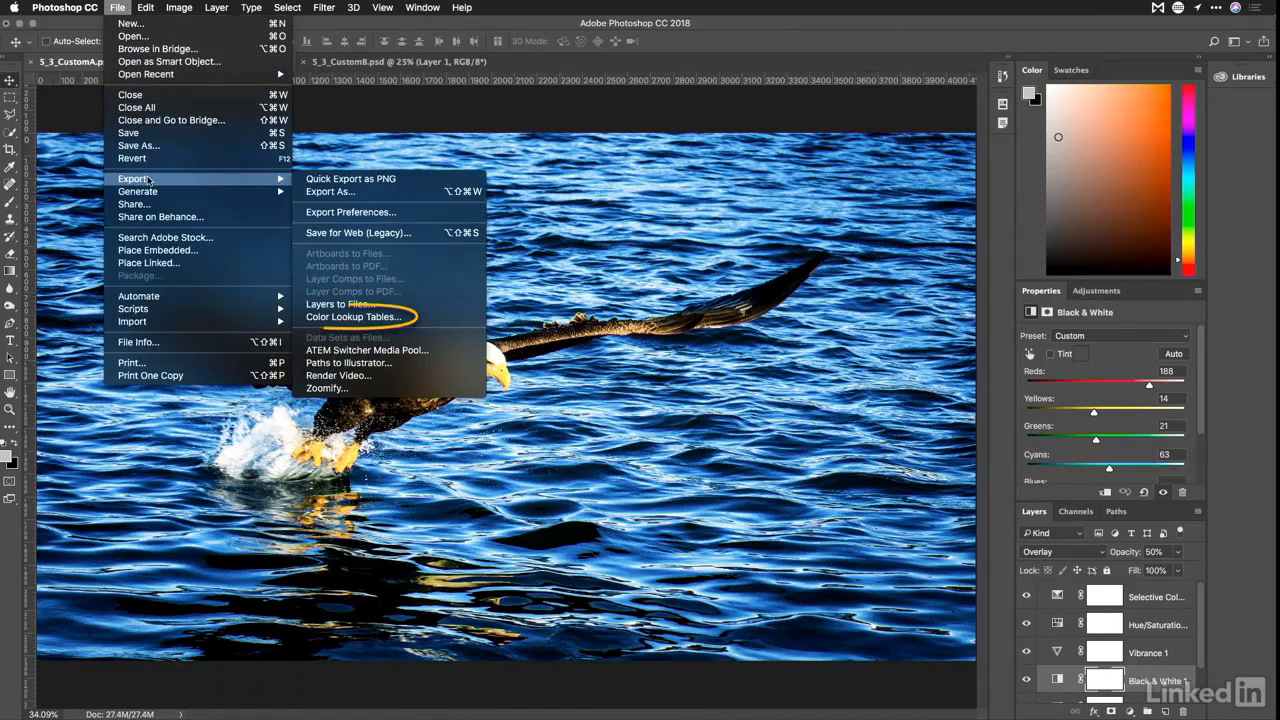
left_click(362, 317)
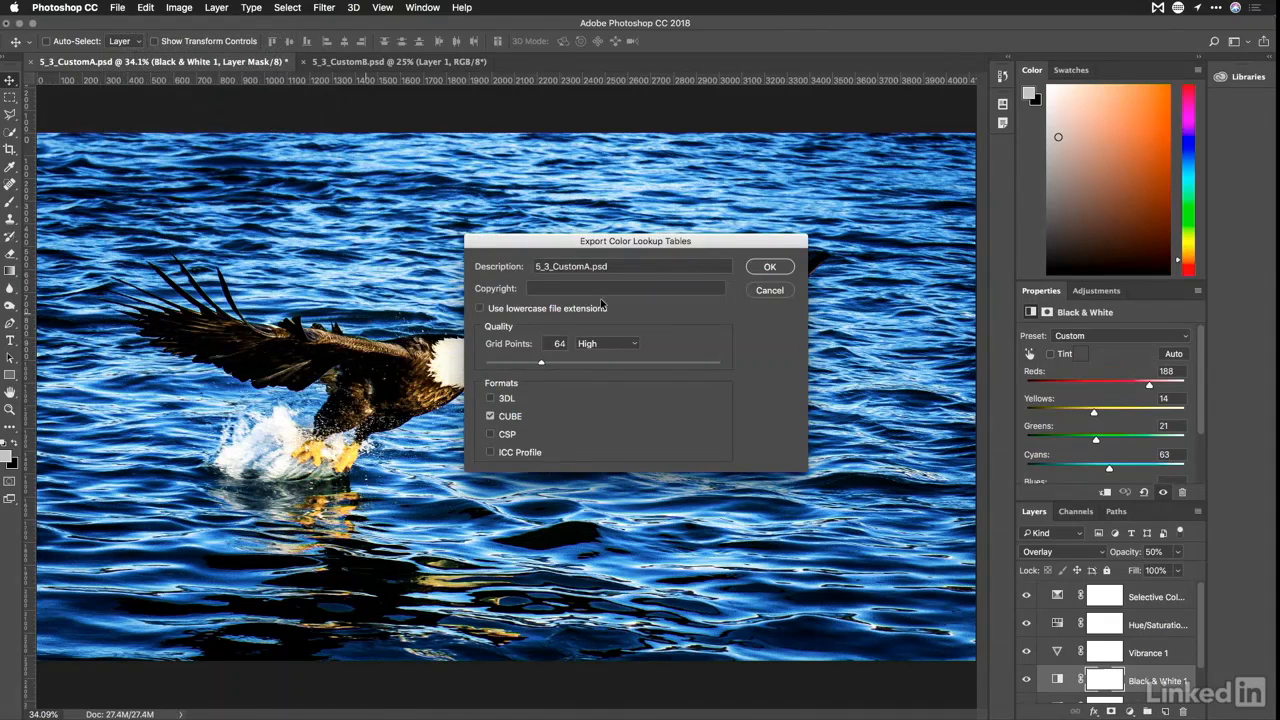
triple_click(596, 266)
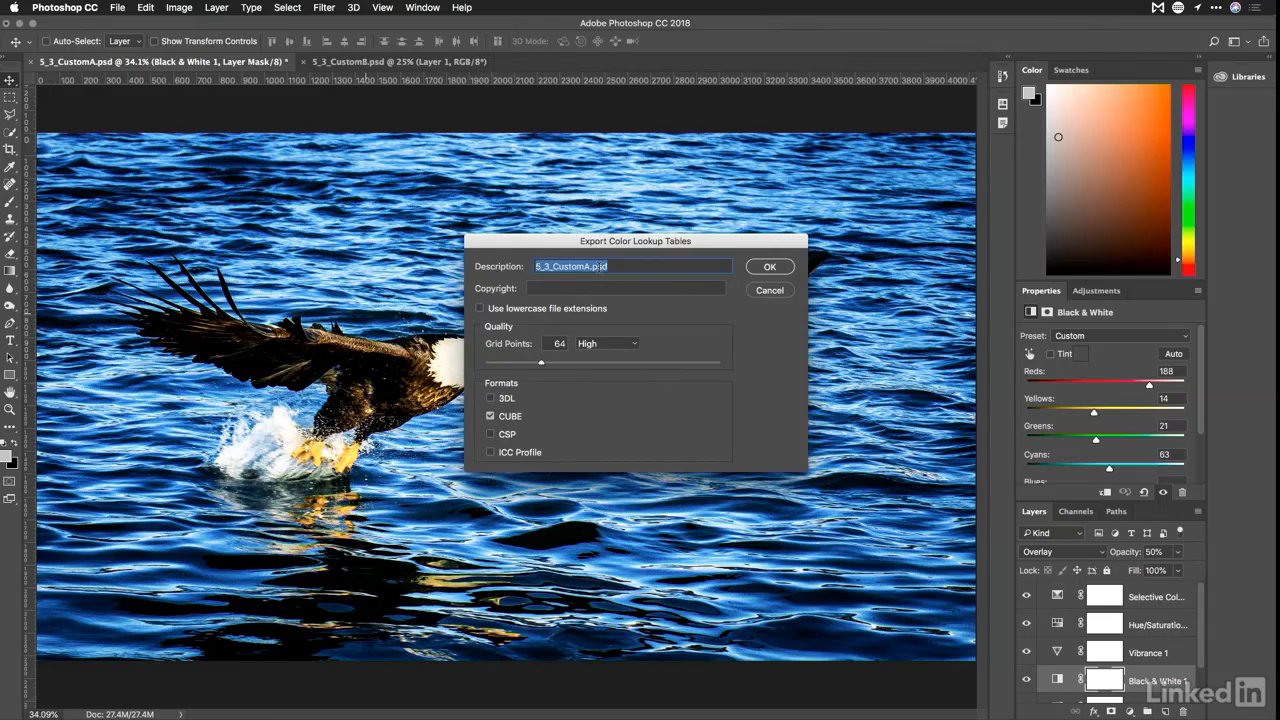
type("Eagles in")
type(" Ala")
type("sk")
type("©")
type("Rich Ha")
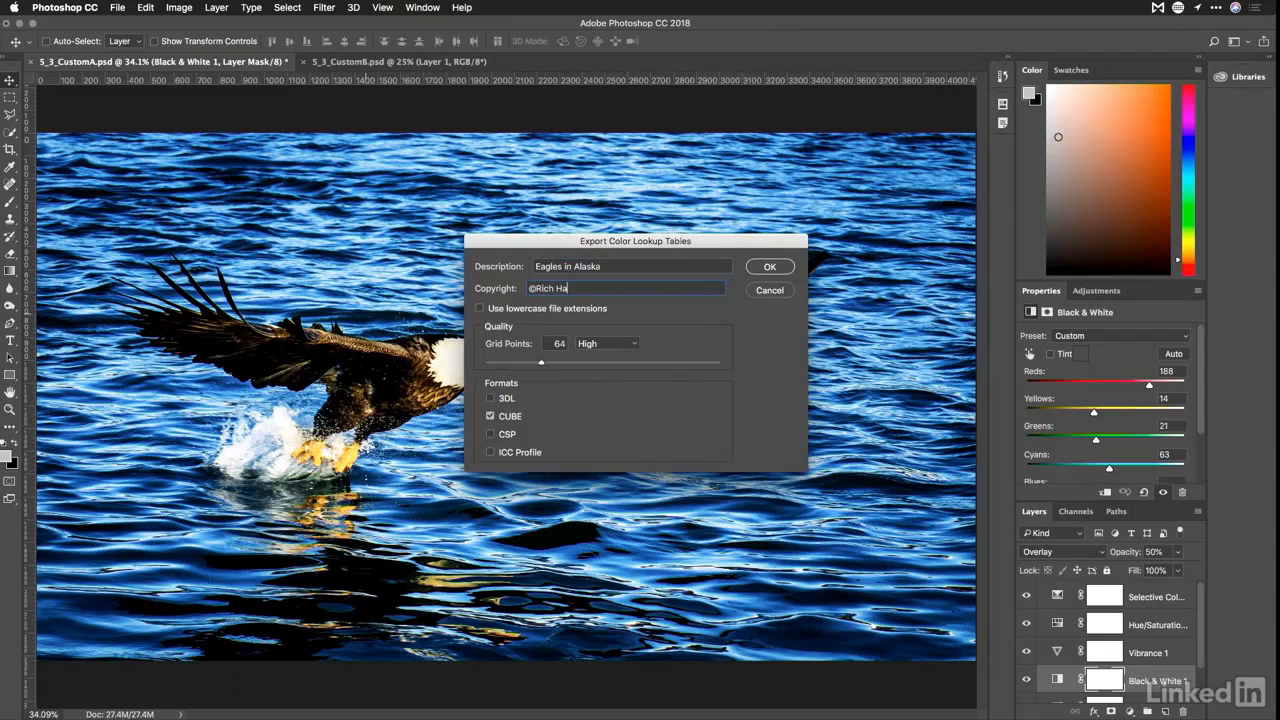
type("rrington")
left_click(779, 268)
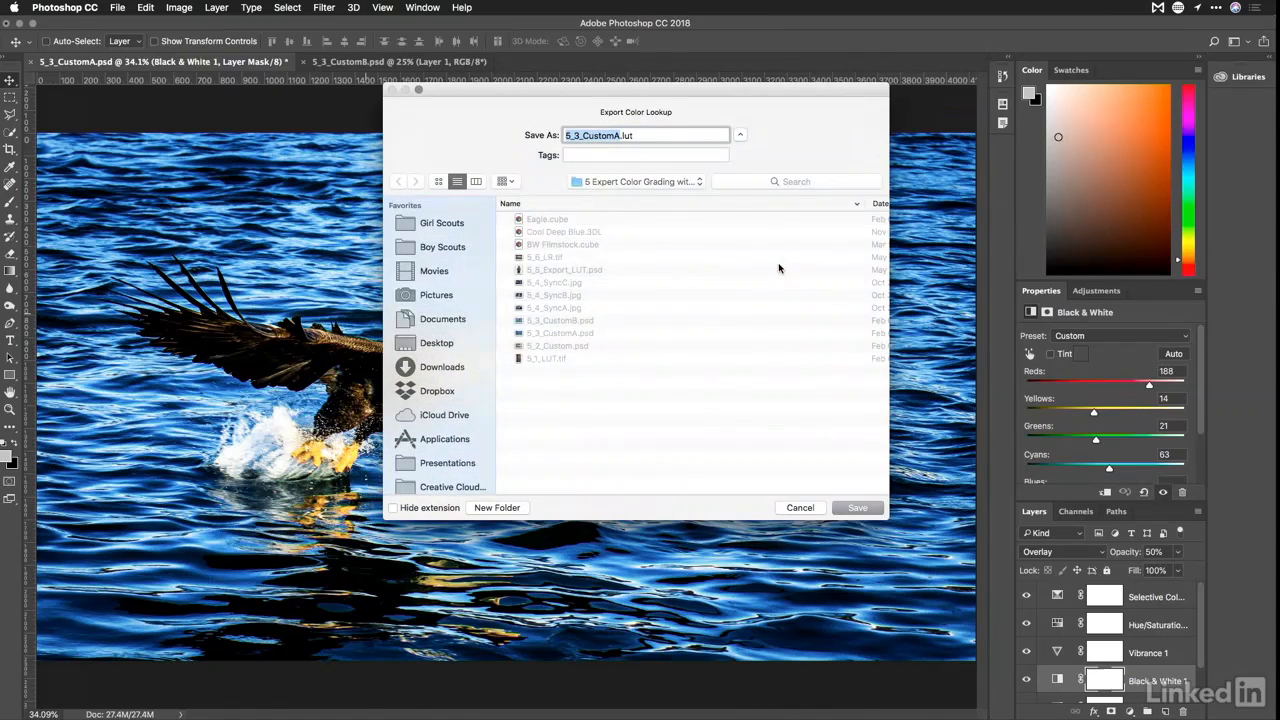
Save the exported lookup table to the Desktop under the name Eagle
key("super+shift+d")
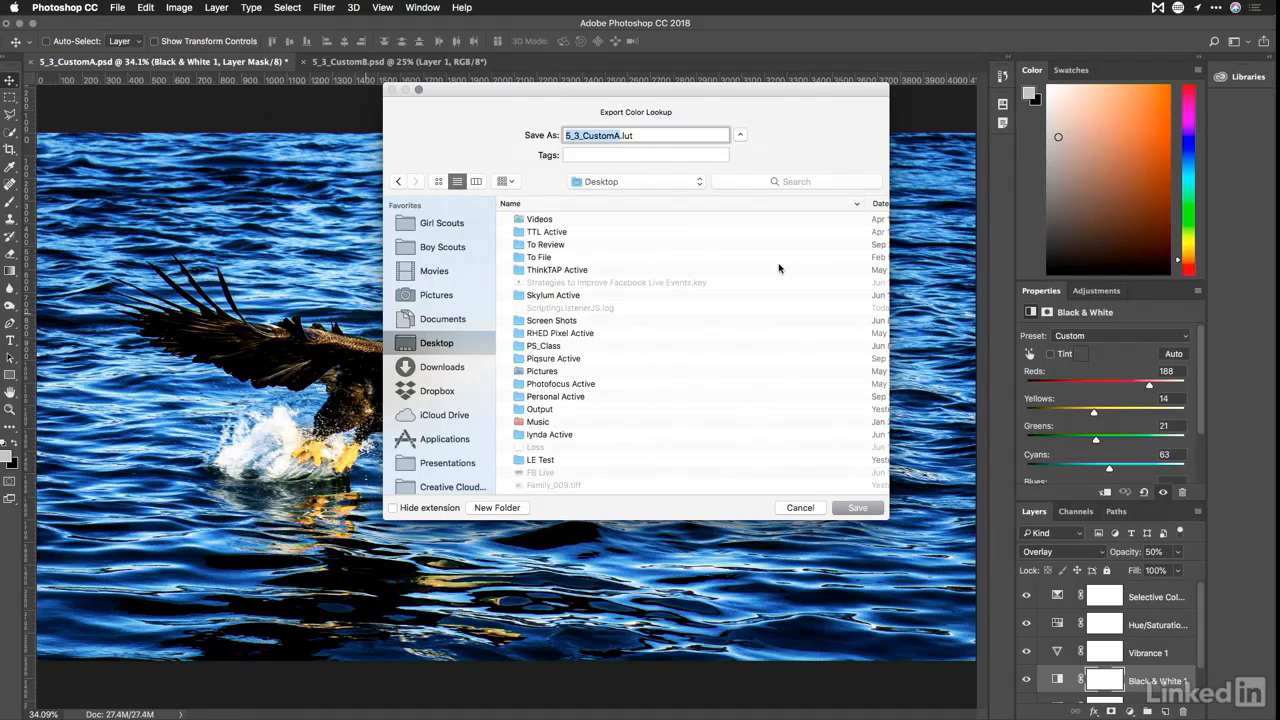
type("Eagle")
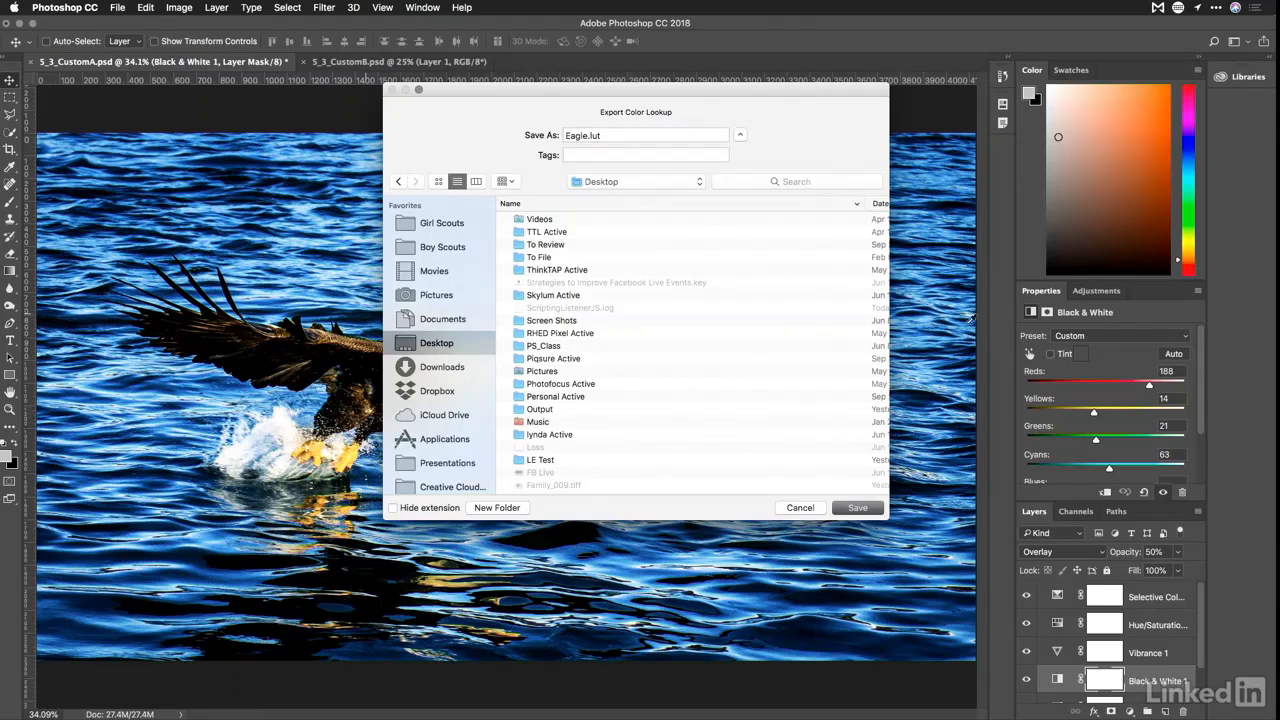
key("Return")
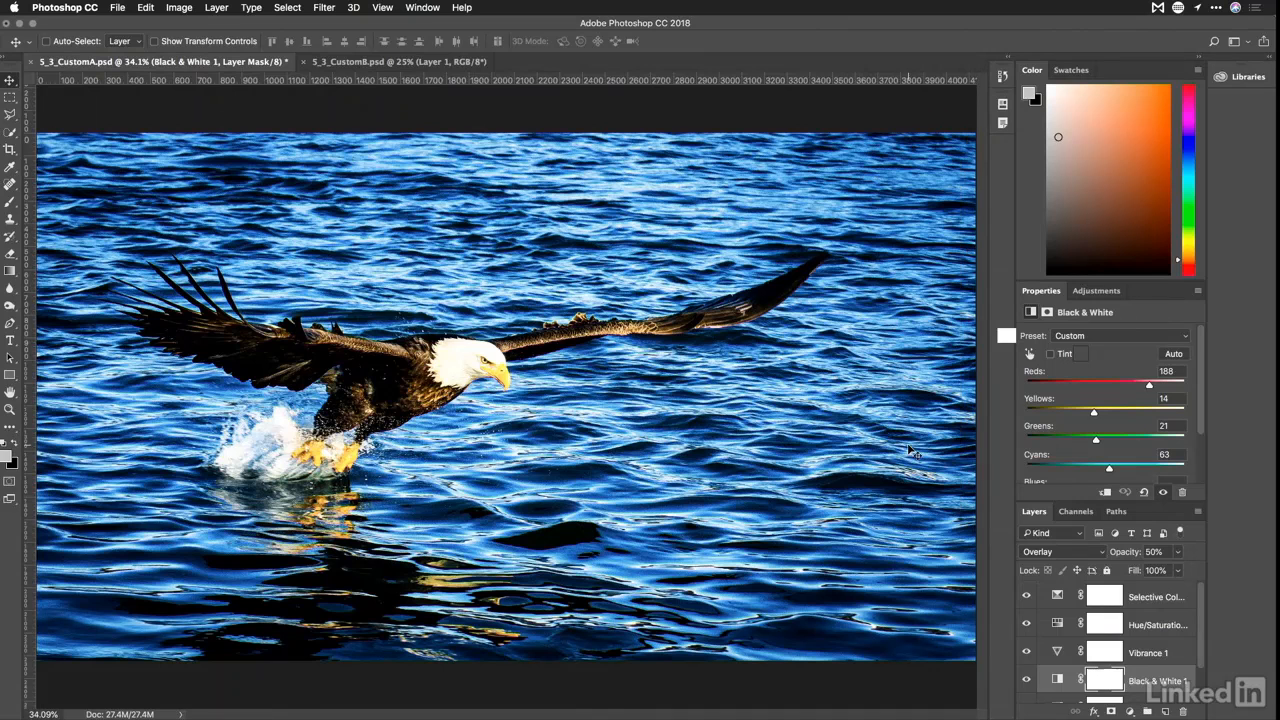
Switch to the 5_3_CustomB.psd document and add a Color Lookup adjustment layer above Layer 1
left_click(424, 62)
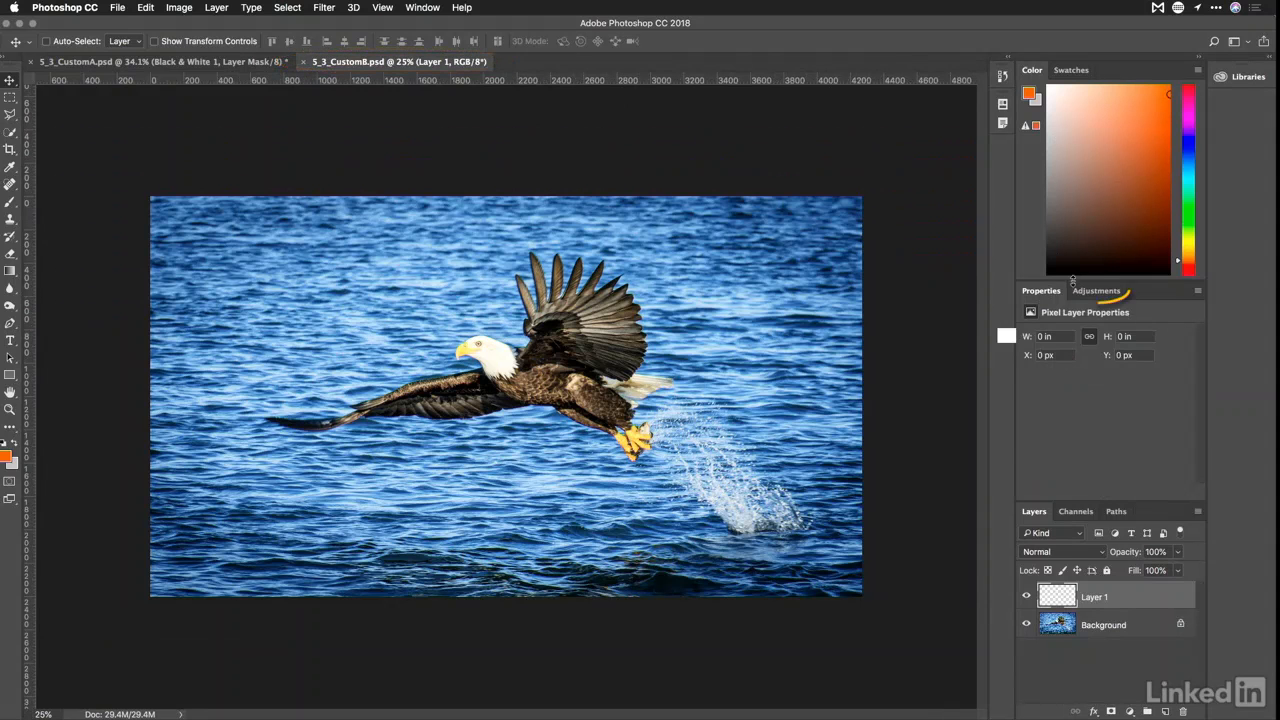
left_click(1111, 292)
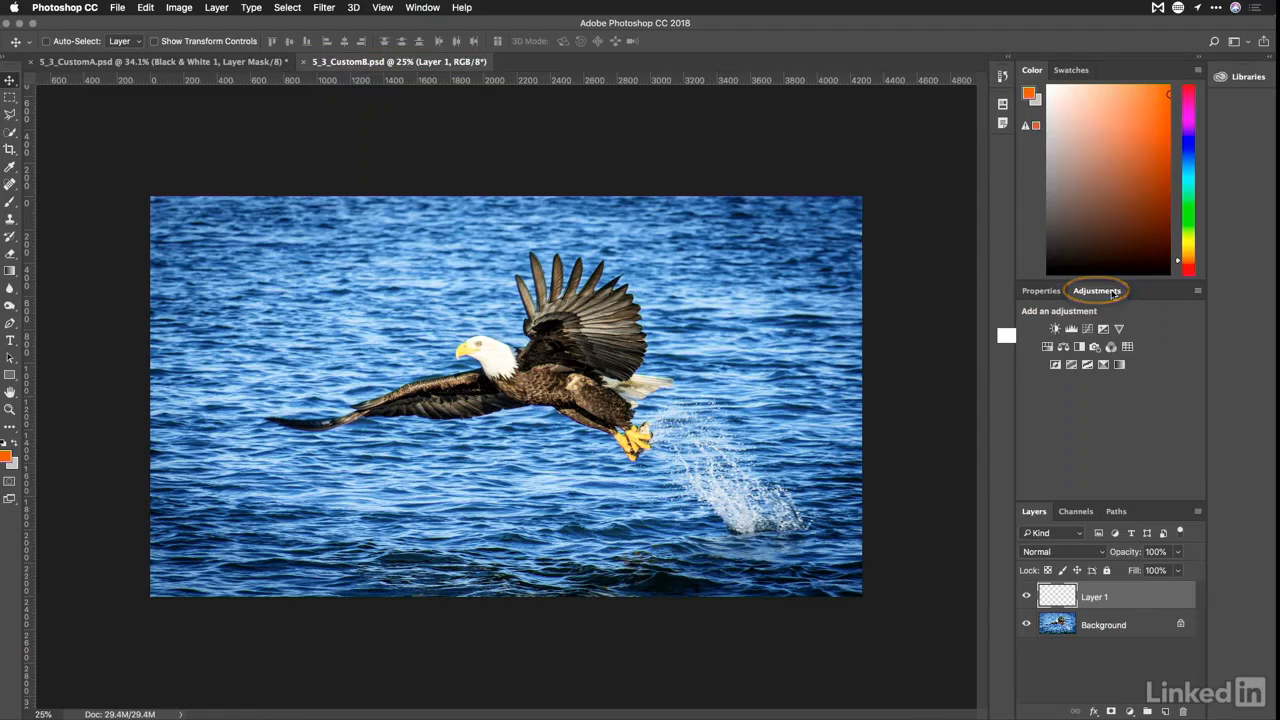
left_click(1127, 347)
Load Eagle.CUBE from the Desktop as the Color Lookup layer's 3D LUT
left_click(1119, 337)
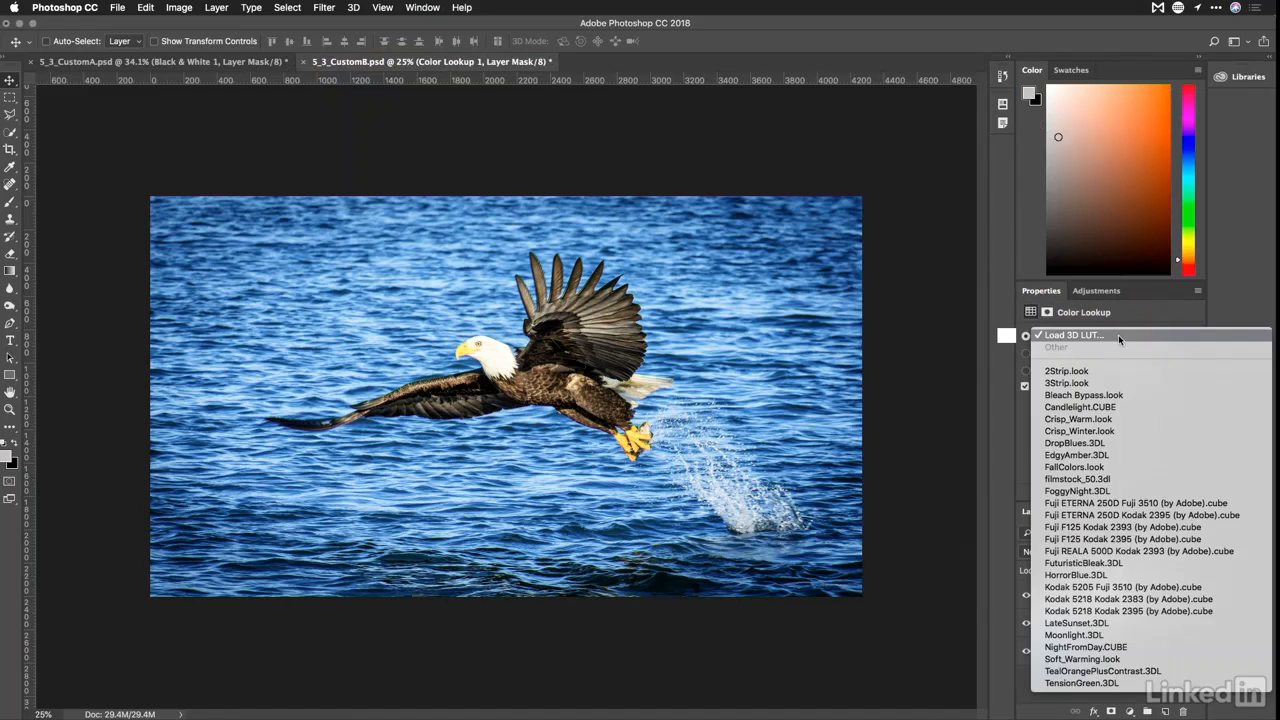
left_click(1119, 337)
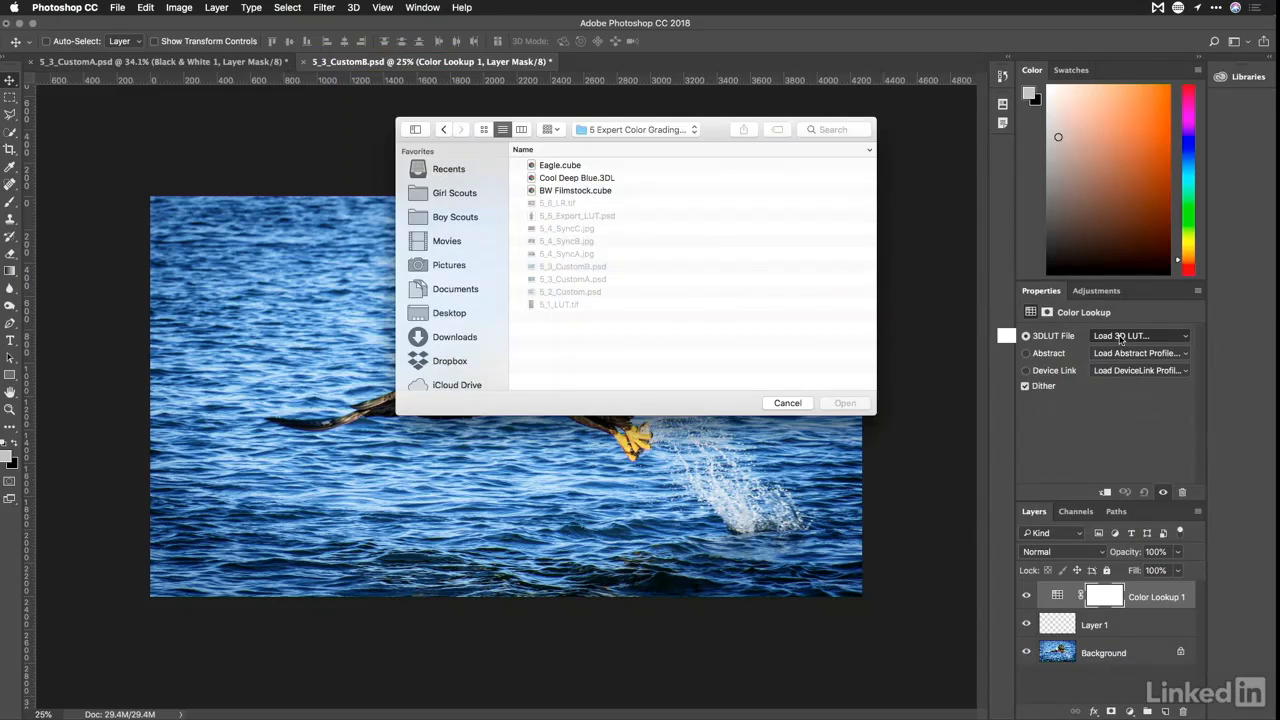
key("super+shift+d")
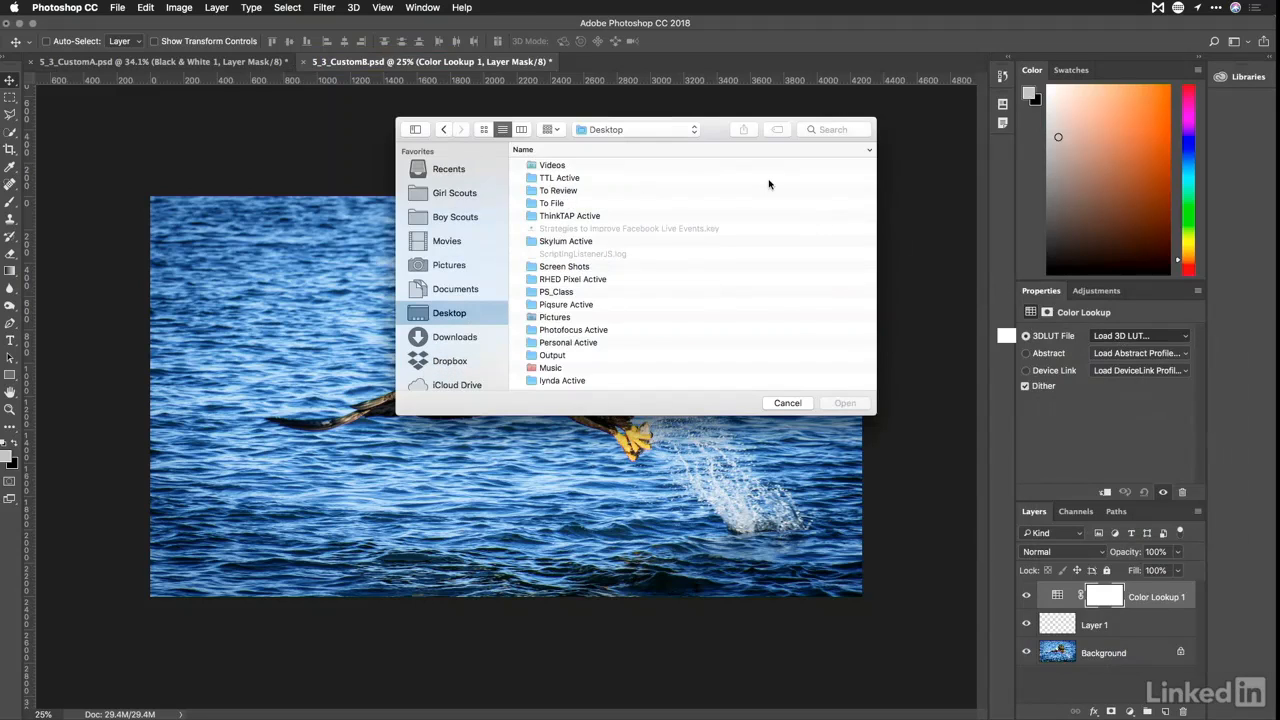
scroll(769, 183, "right", 5)
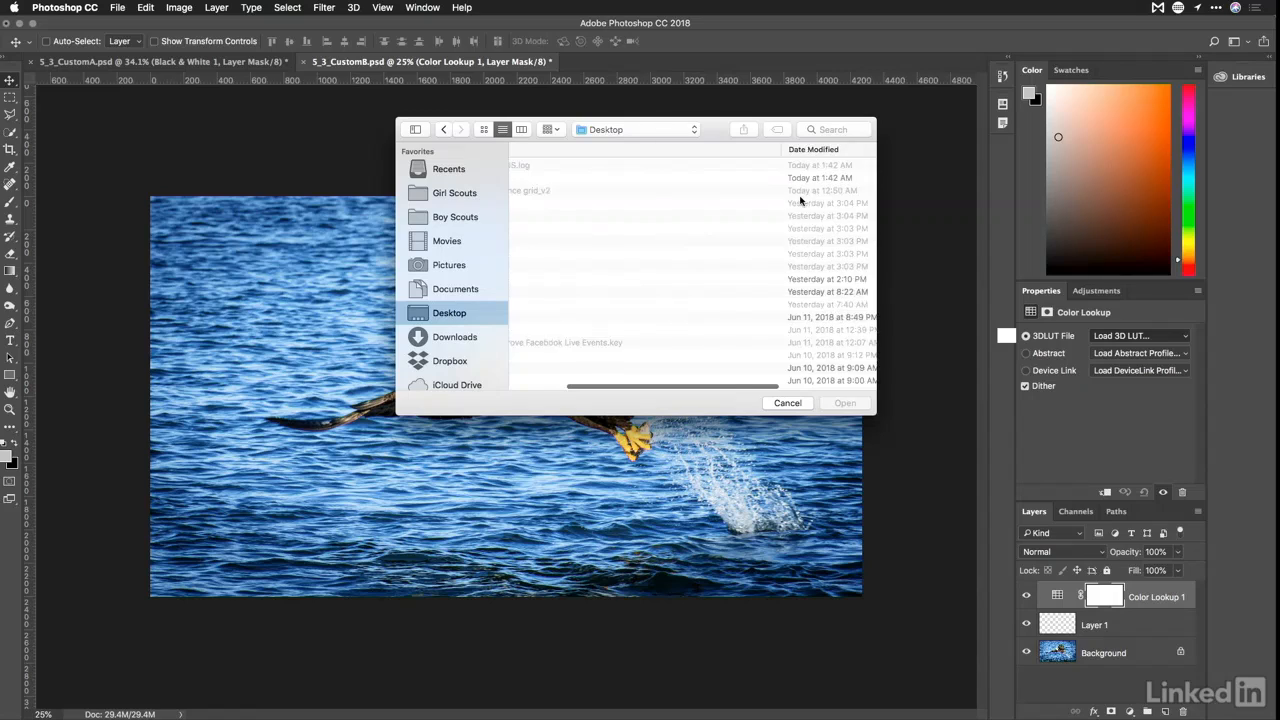
scroll(800, 200, "left", 5)
left_click(578, 178)
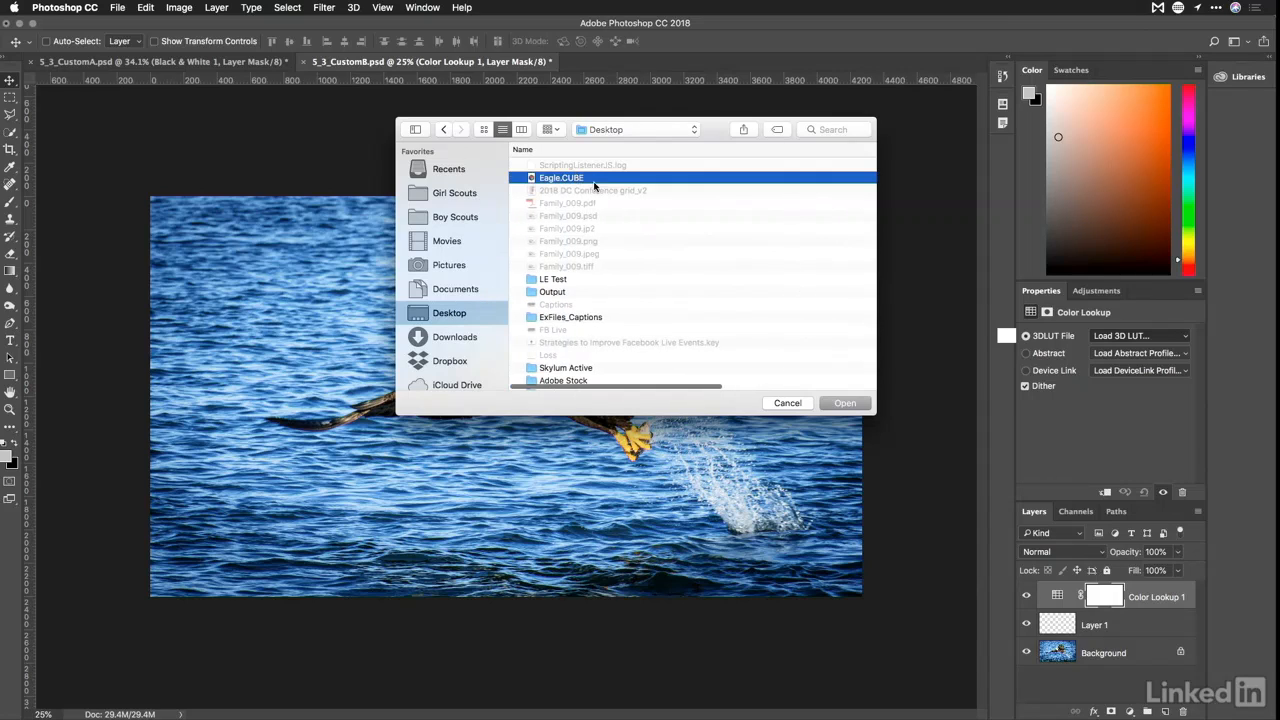
left_click(840, 404)
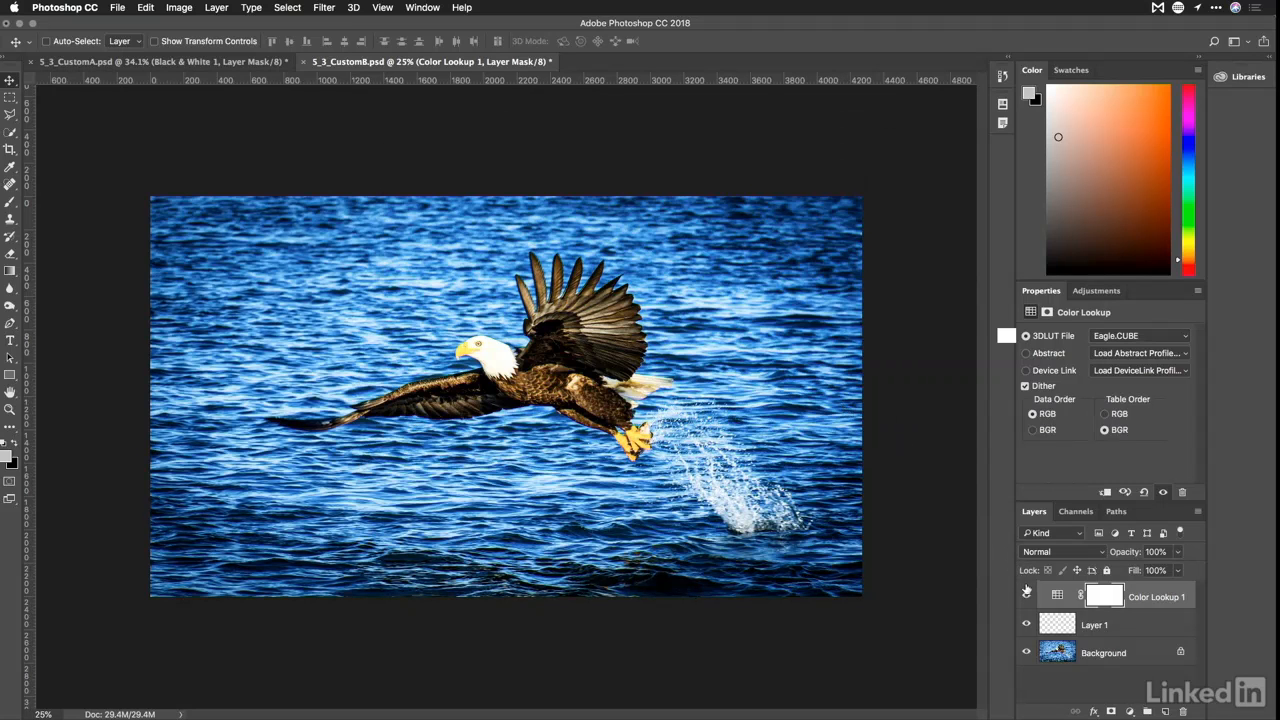
Compare the second eagle photo with and without the Color Lookup 1 layer
left_click(1027, 597)
left_click(1027, 597)
left_click(1027, 597)
left_click(1027, 597)
Duplicate the Color Lookup 1 layer and compare the photo with and without the copy
key("super+j")
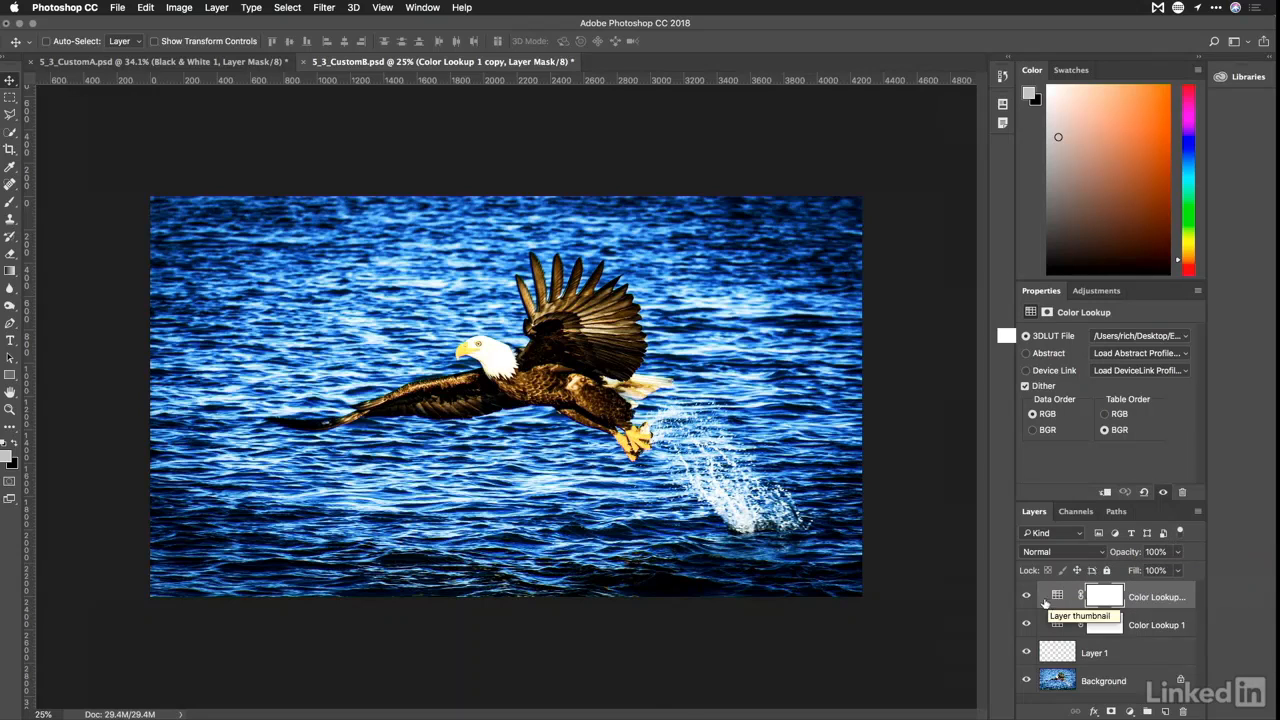
left_click(1027, 597)
left_click(1027, 597)
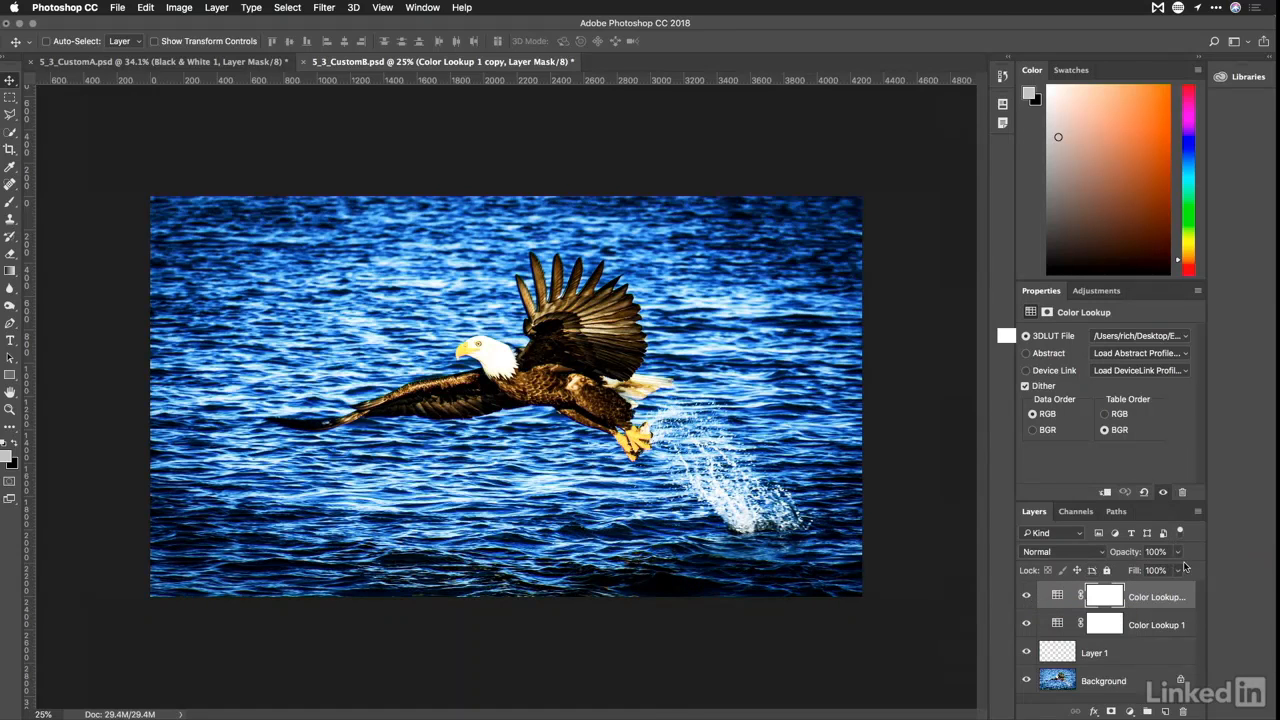
Lower the Color Lookup 1 copy's opacity to 14% and toggle the visibility of both Color Lookup layers
left_click(1177, 556)
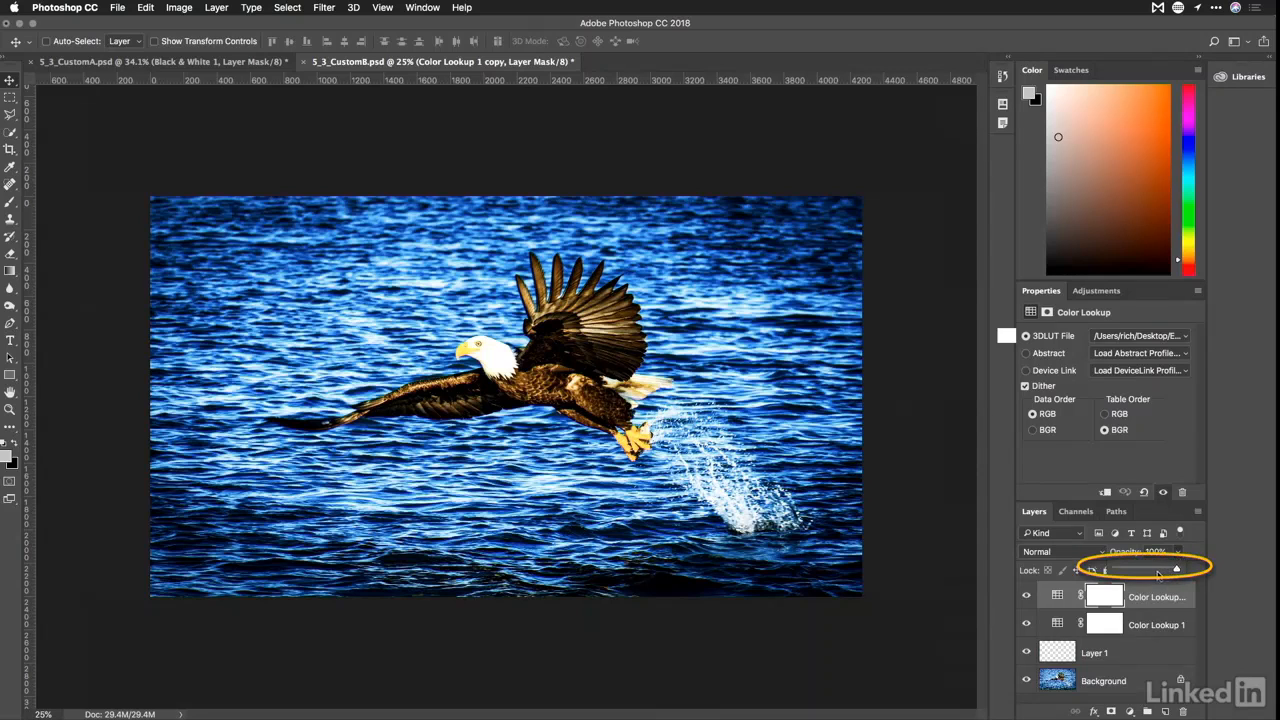
left_click(1152, 570)
mouse_move(1133, 569)
left_mouse_down()
mouse_move(1110, 570)
mouse_move(1145, 572)
mouse_move(1104, 570)
mouse_move(1136, 572)
mouse_move(1124, 570)
left_mouse_up()
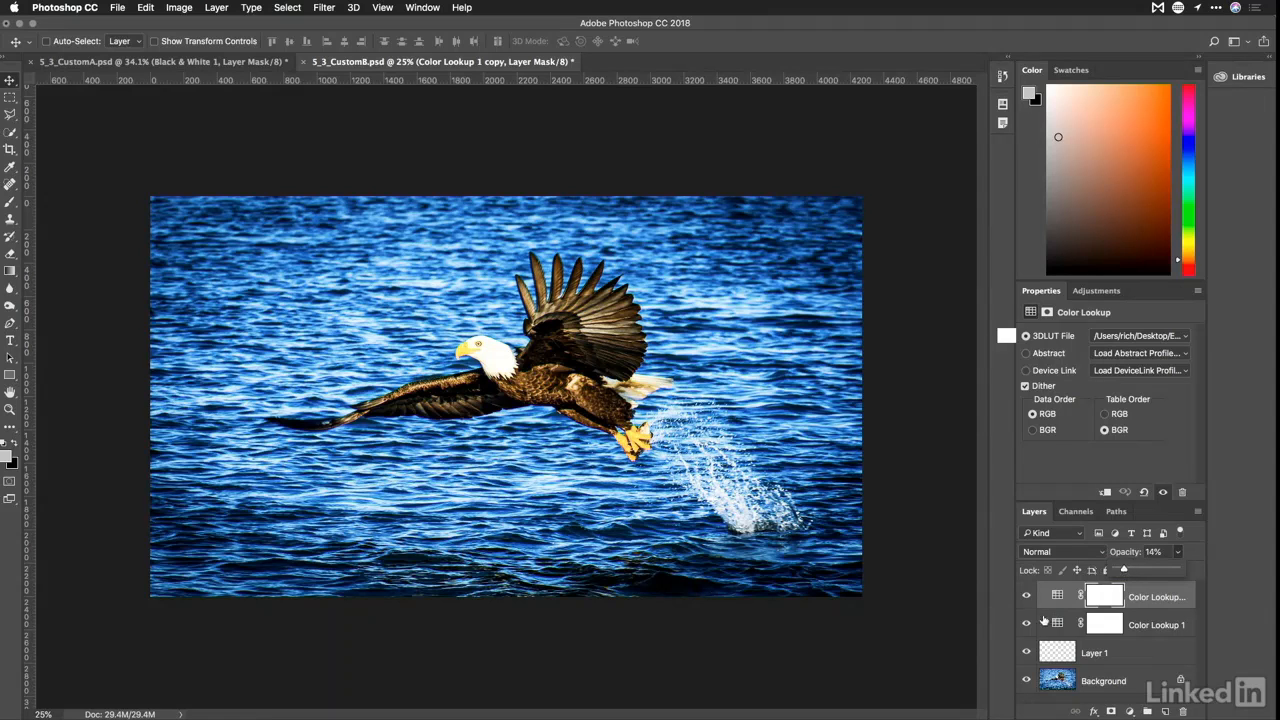
left_click_drag(1026, 623, 1027, 599)
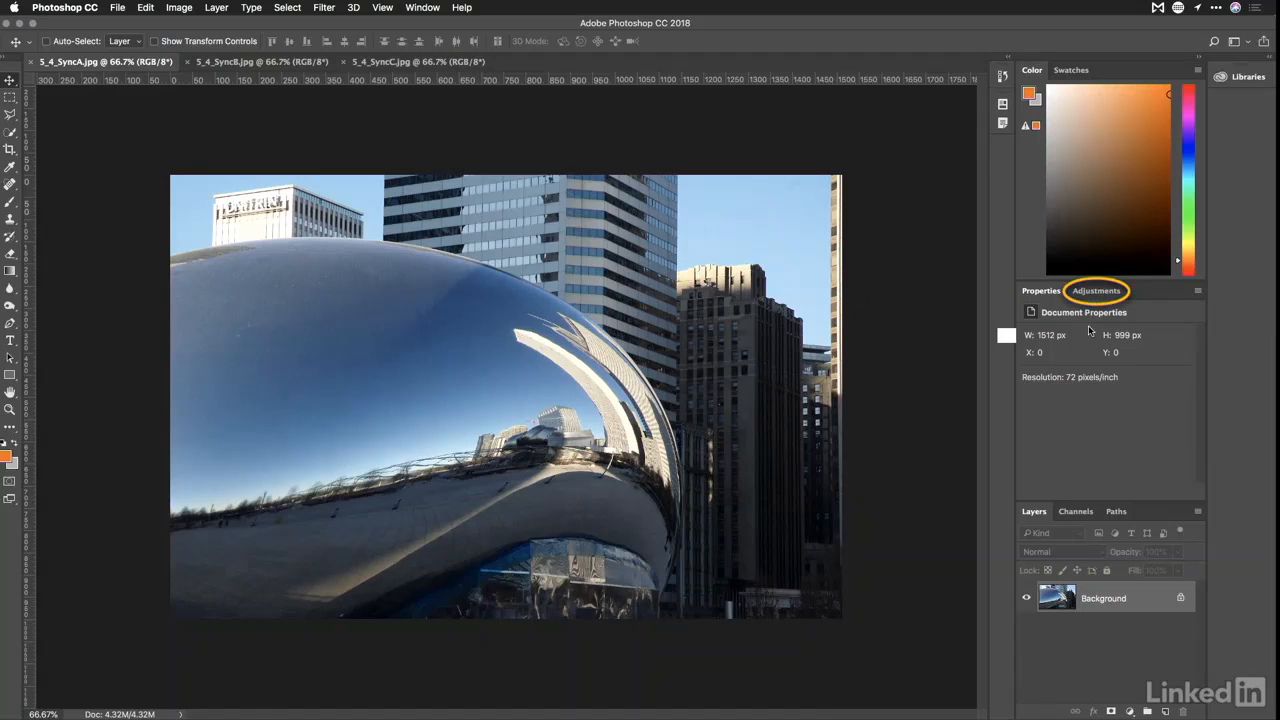
Add a Color Lookup adjustment layer to 5_4_SyncA.jpg and load BW Filmstock.cube from the 5 Expert Color Grading with Color Lookup Tables folder
left_click(1103, 296)
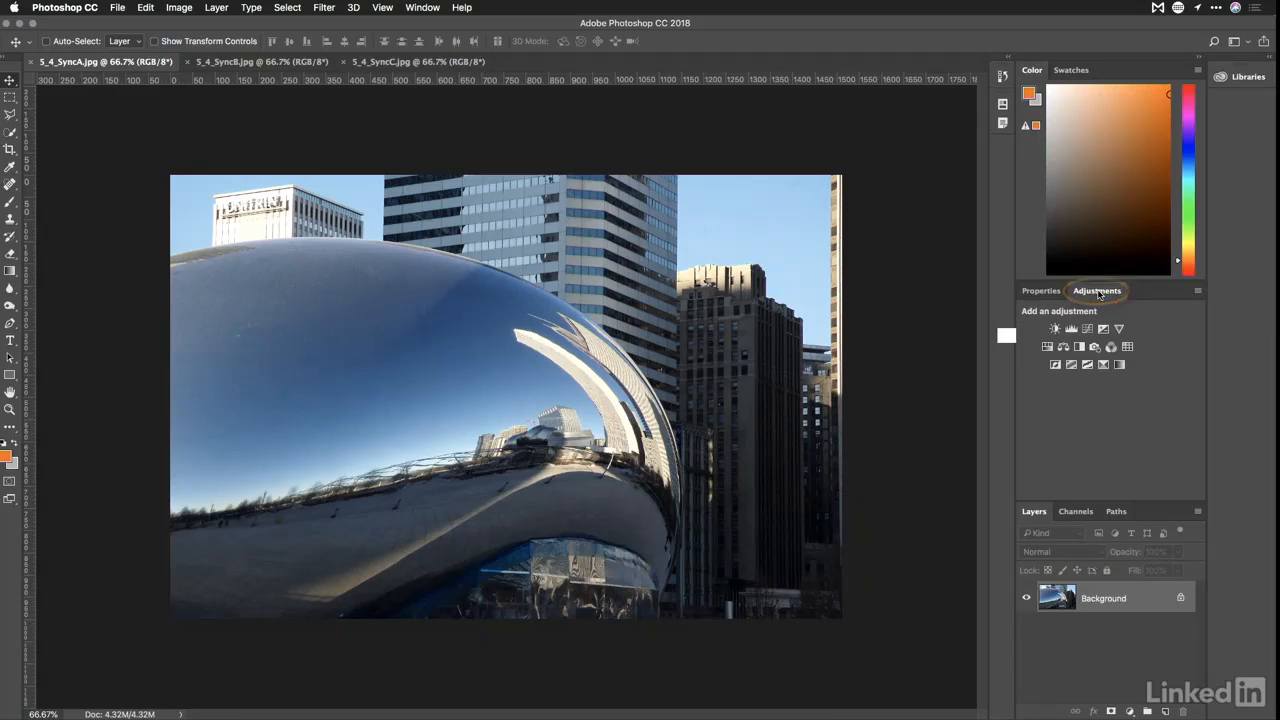
left_click(1130, 346)
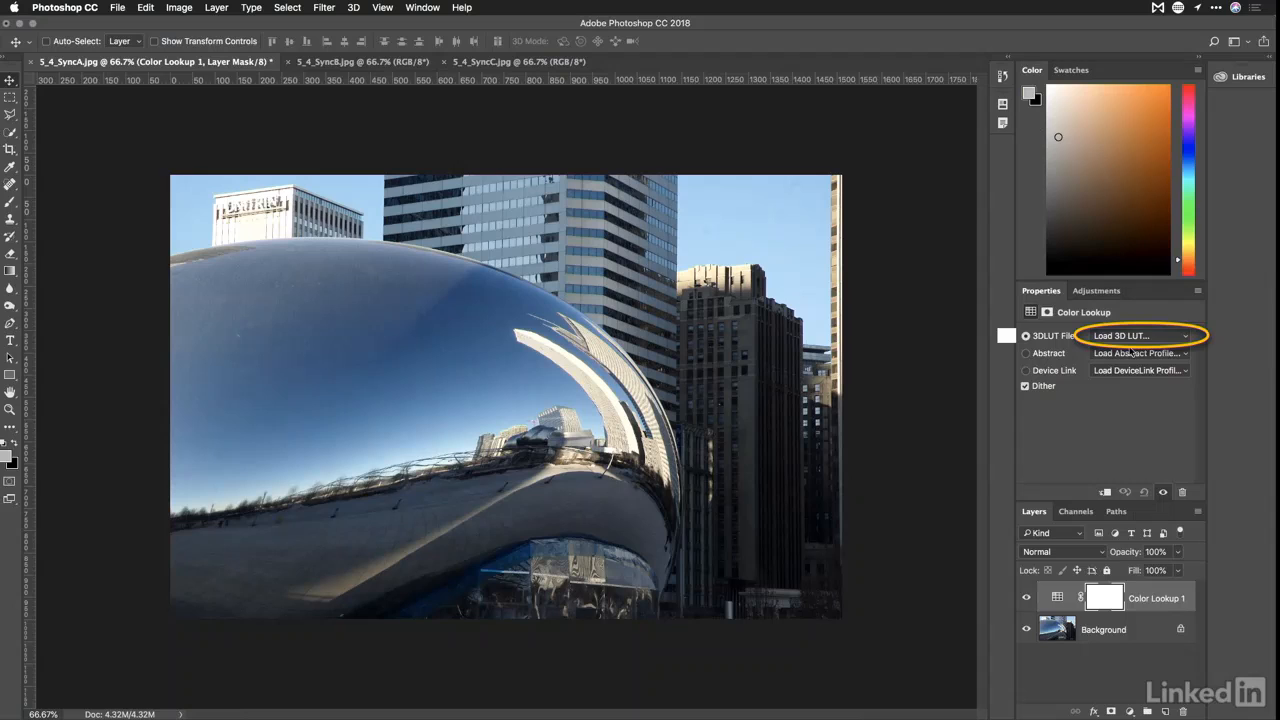
left_click(1119, 336)
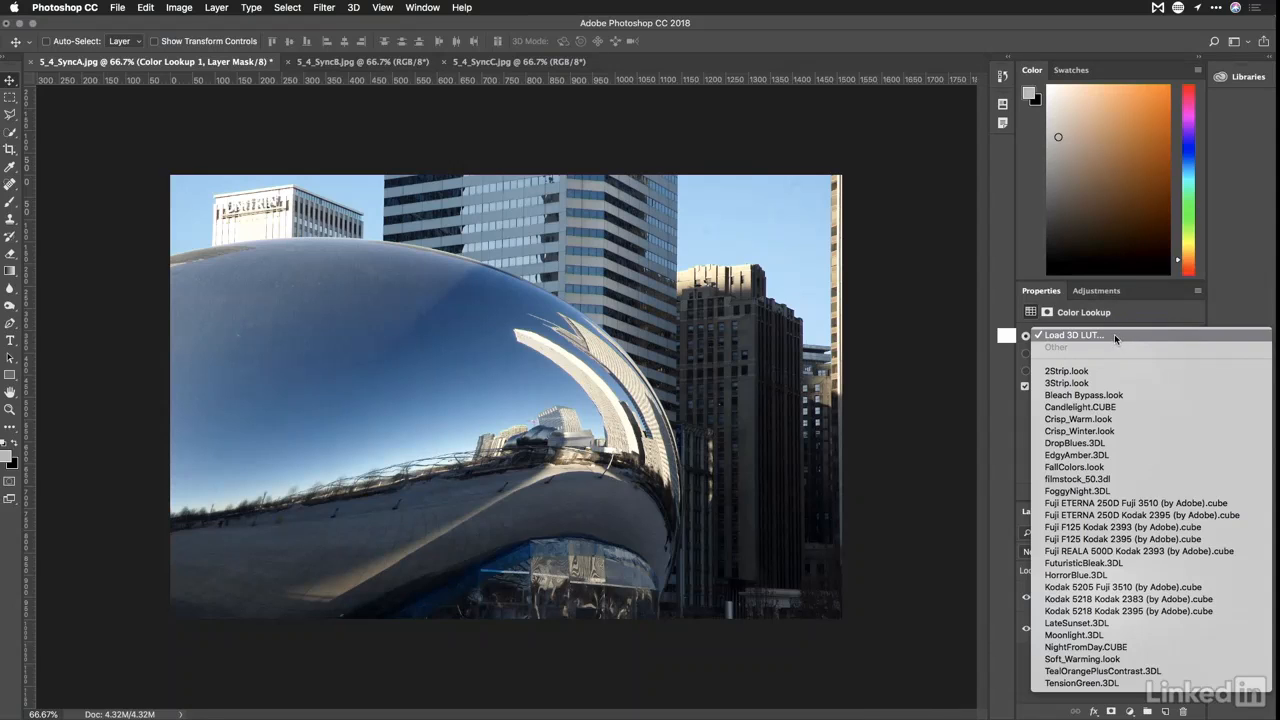
left_click(1114, 334)
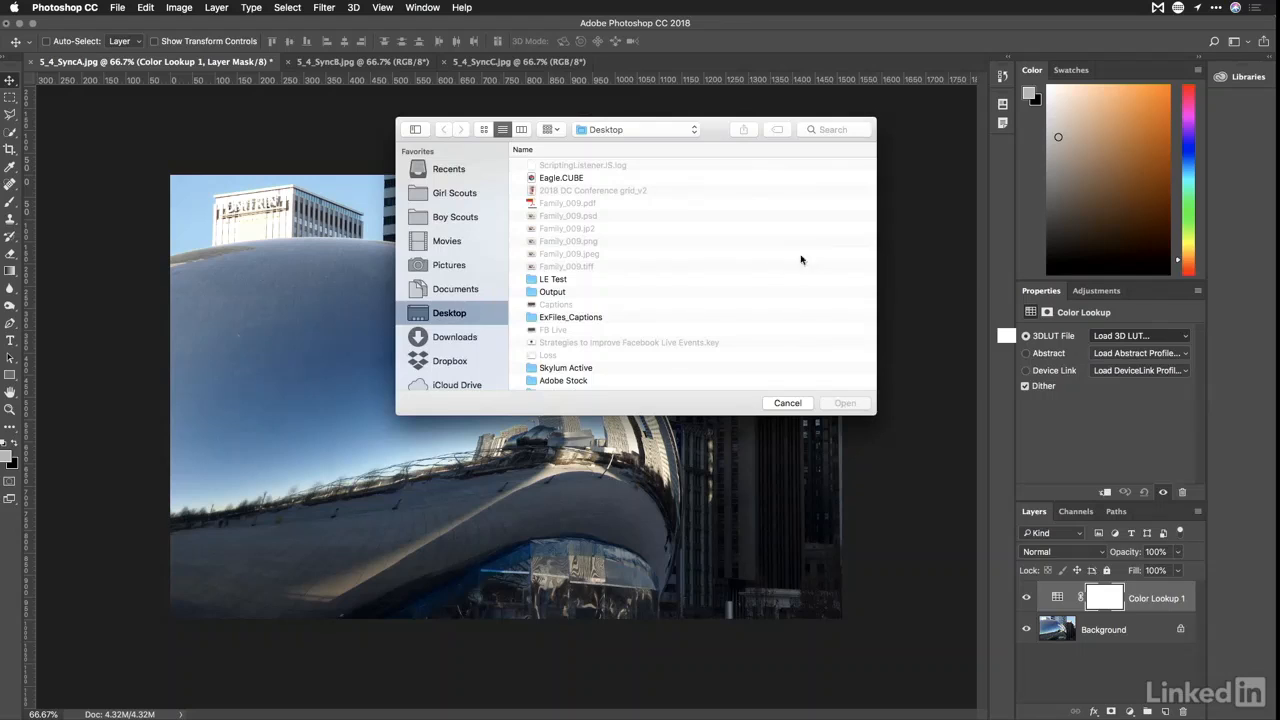
left_click(626, 130)
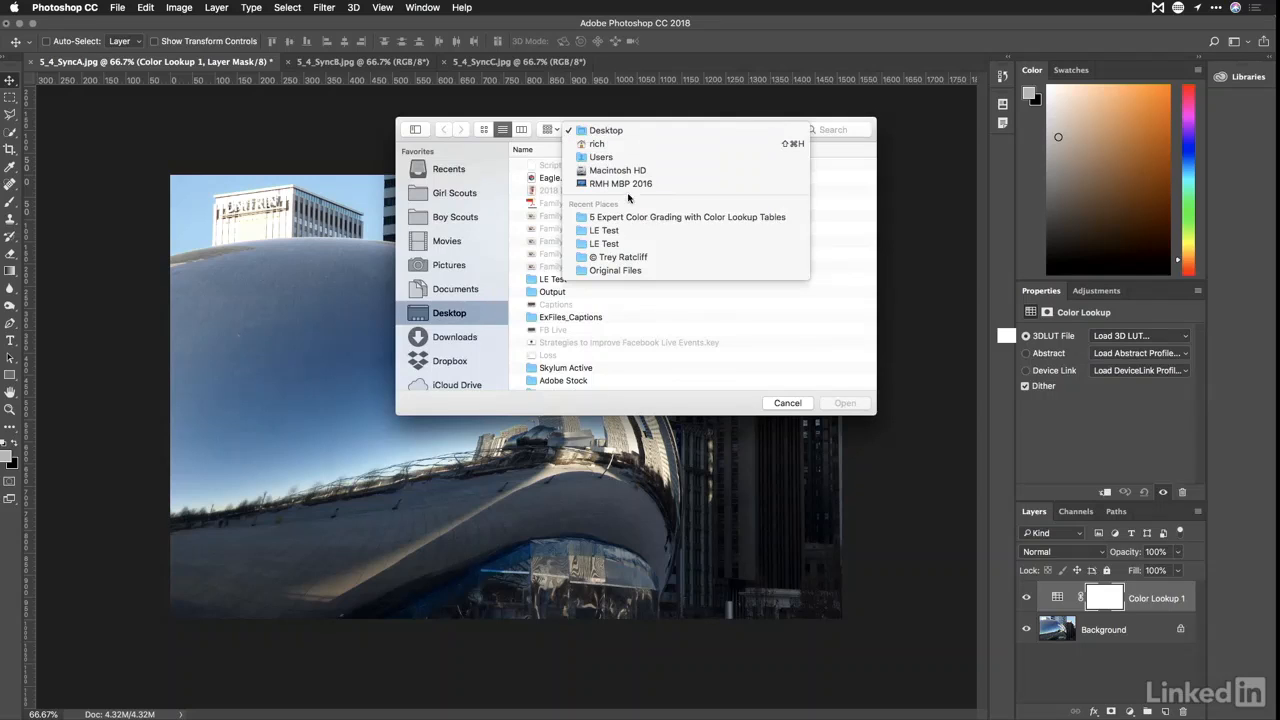
left_click(629, 216)
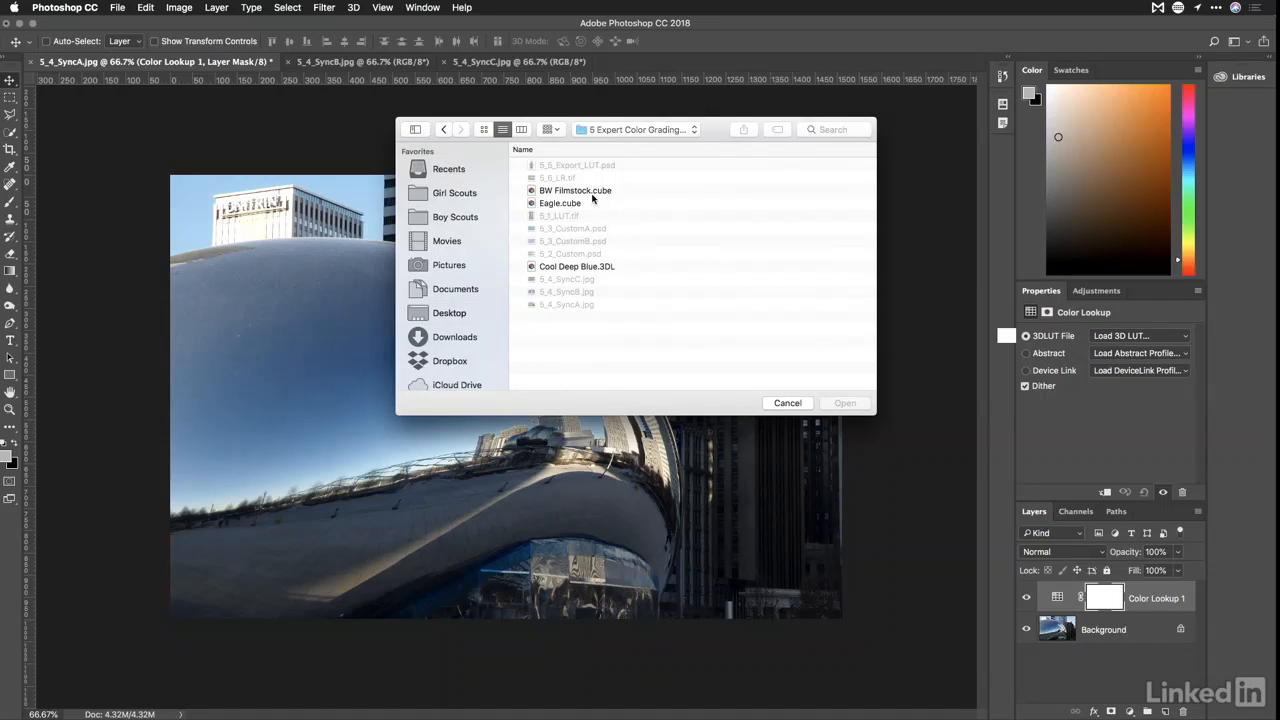
left_click(591, 191)
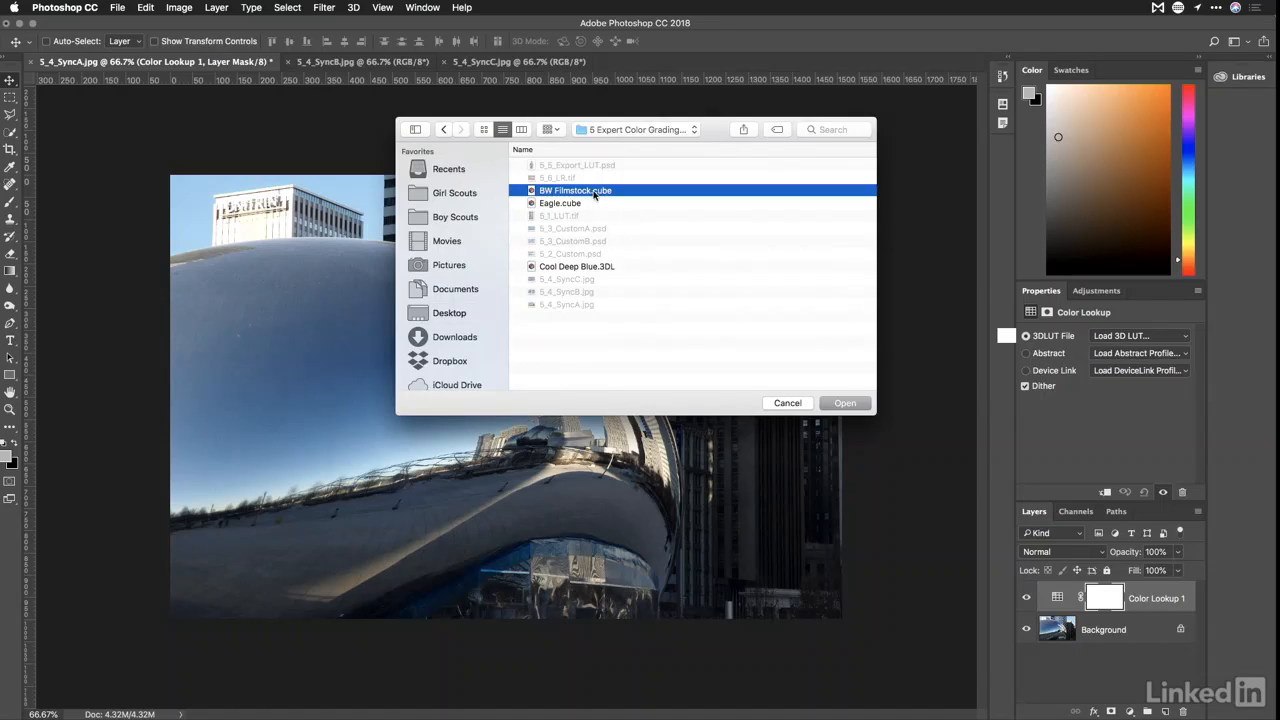
left_click(843, 403)
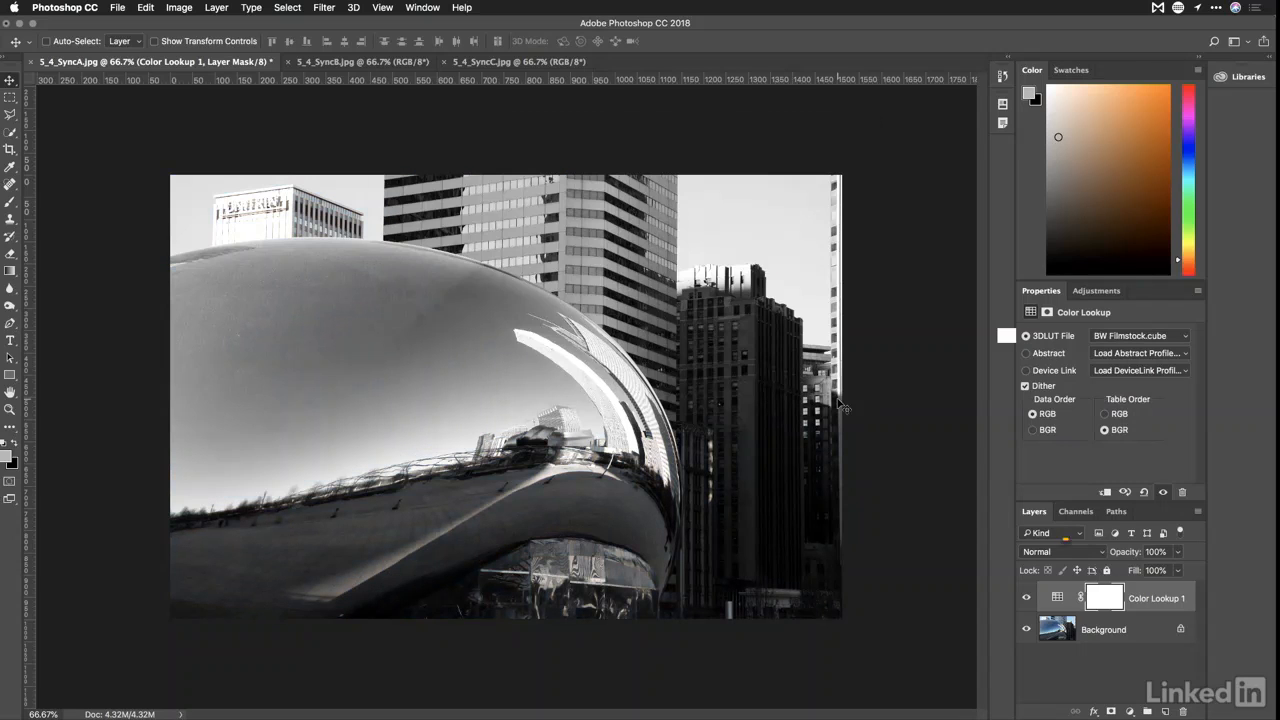
Set the Color Lookup 1 layer's blend mode to Soft Light and compare the photo with and without it
left_click(1077, 553)
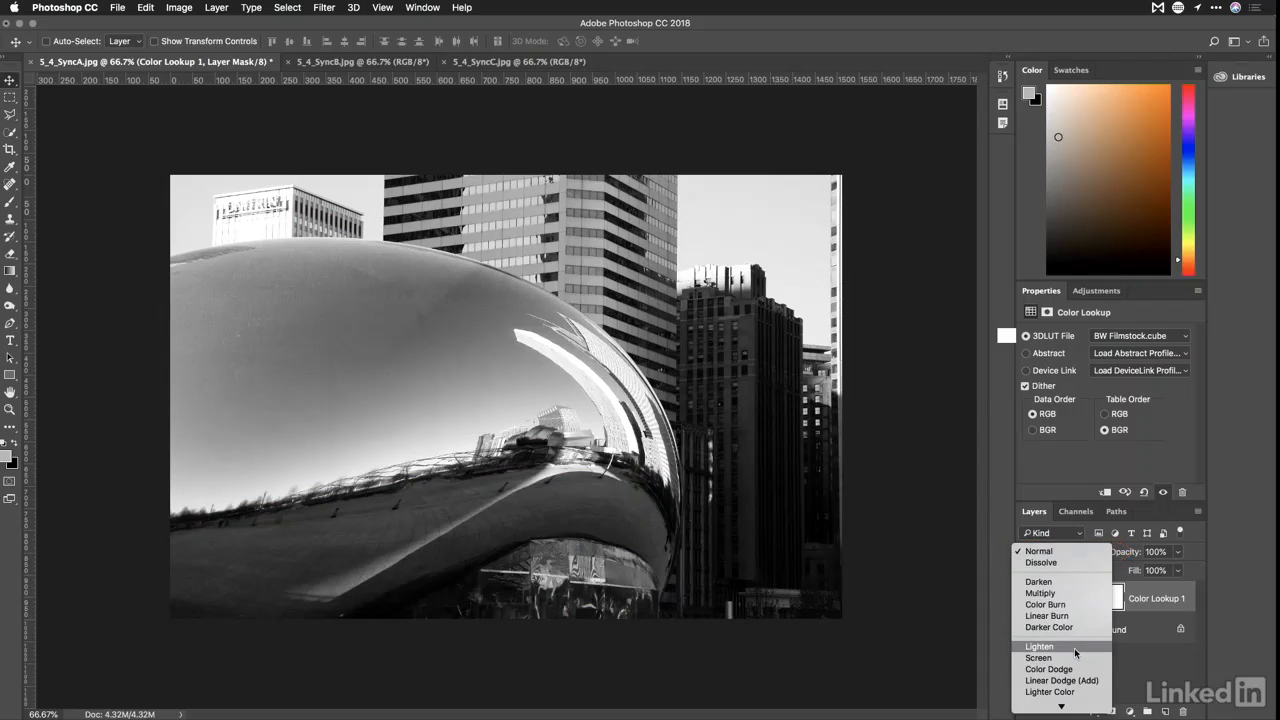
mouse_move(1073, 700)
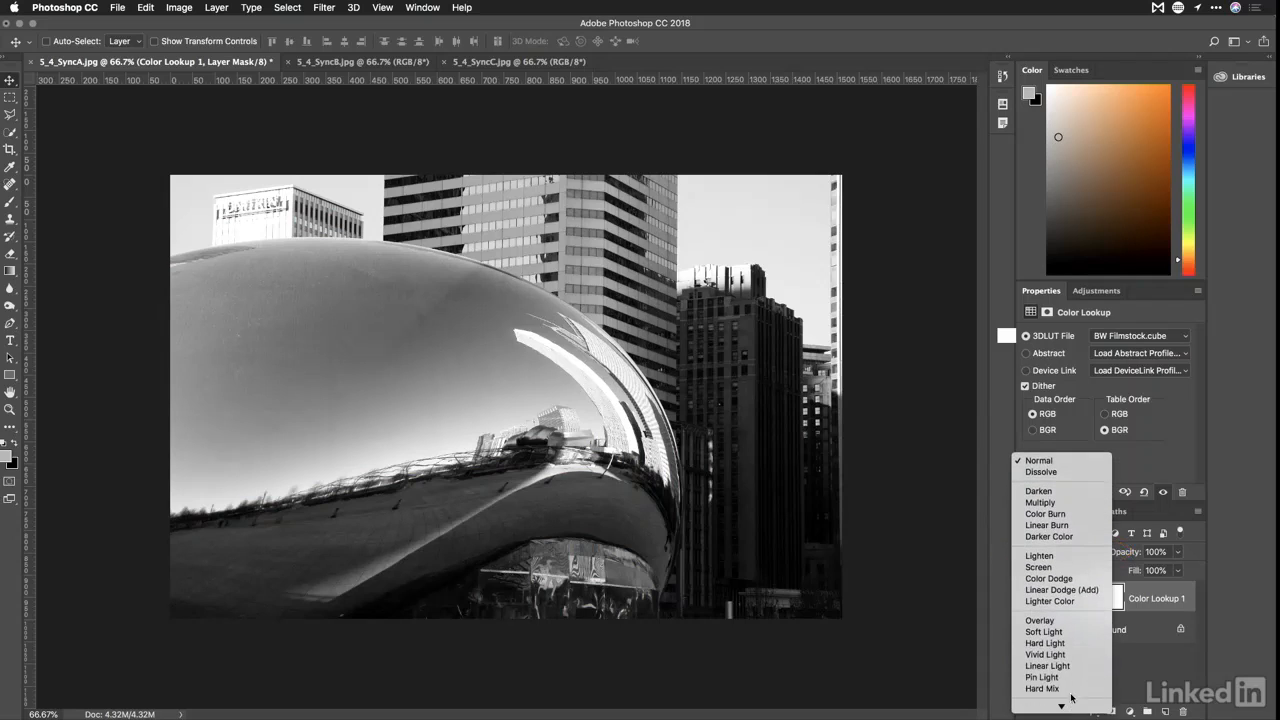
left_click(1067, 633)
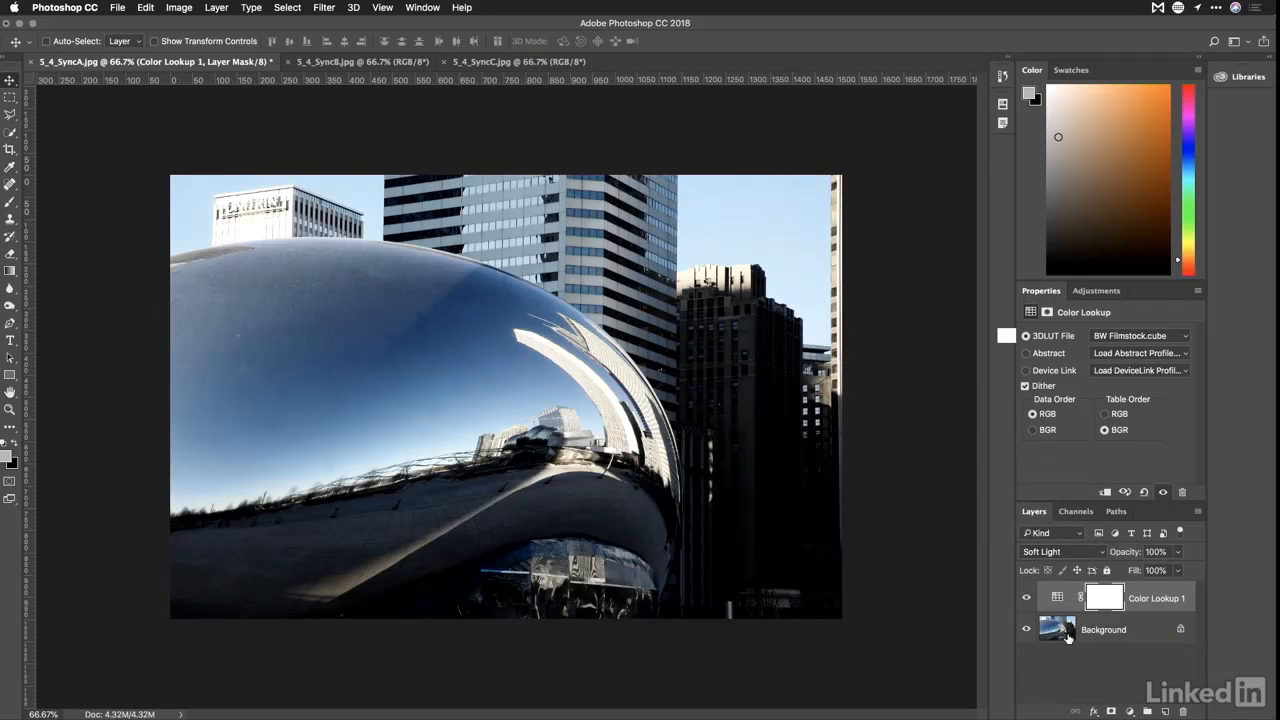
left_click(1025, 601)
left_click(1025, 601)
left_click(1025, 601)
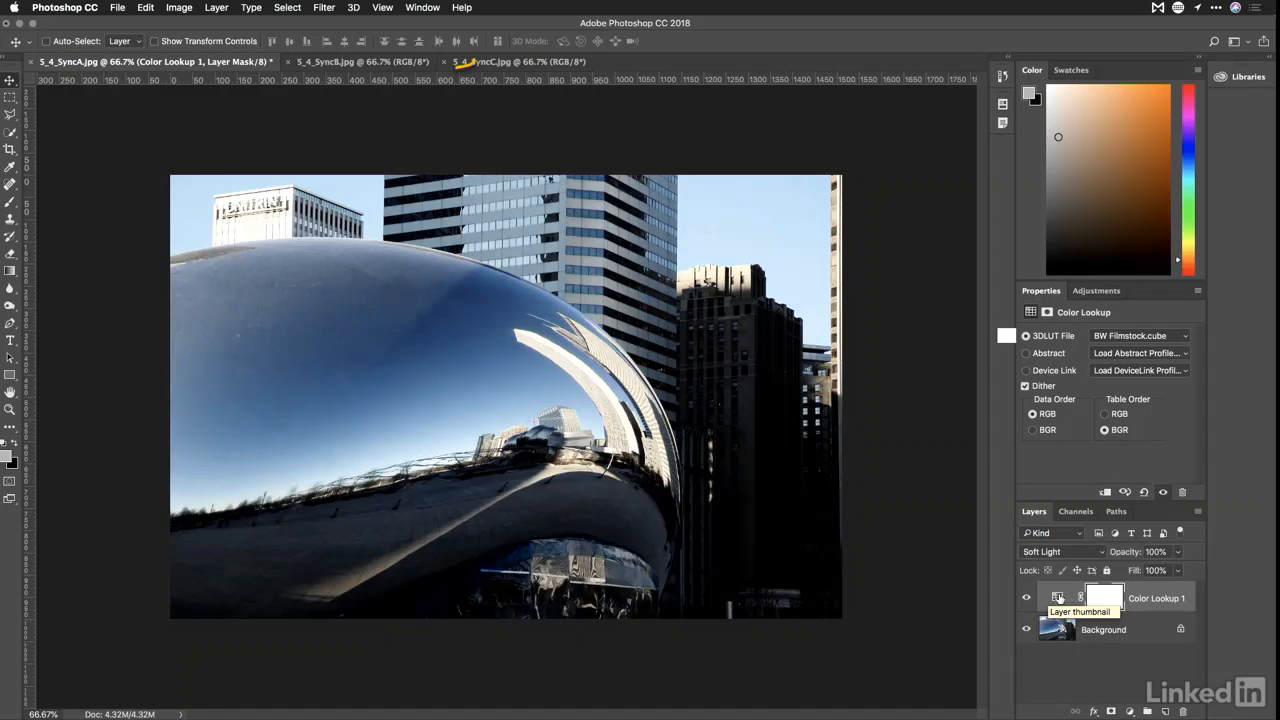
Copy the Color Lookup 1 layer from 5_4_SyncA.jpg into 5_4_SyncB.jpg and try to copy it into 5_4_SyncC.jpg
mouse_move(1058, 598)
left_mouse_down()
mouse_move(960, 520)
mouse_move(602, 318)
mouse_move(422, 130)
mouse_move(378, 66)
mouse_move(395, 64)
mouse_move(388, 274)
left_mouse_up()
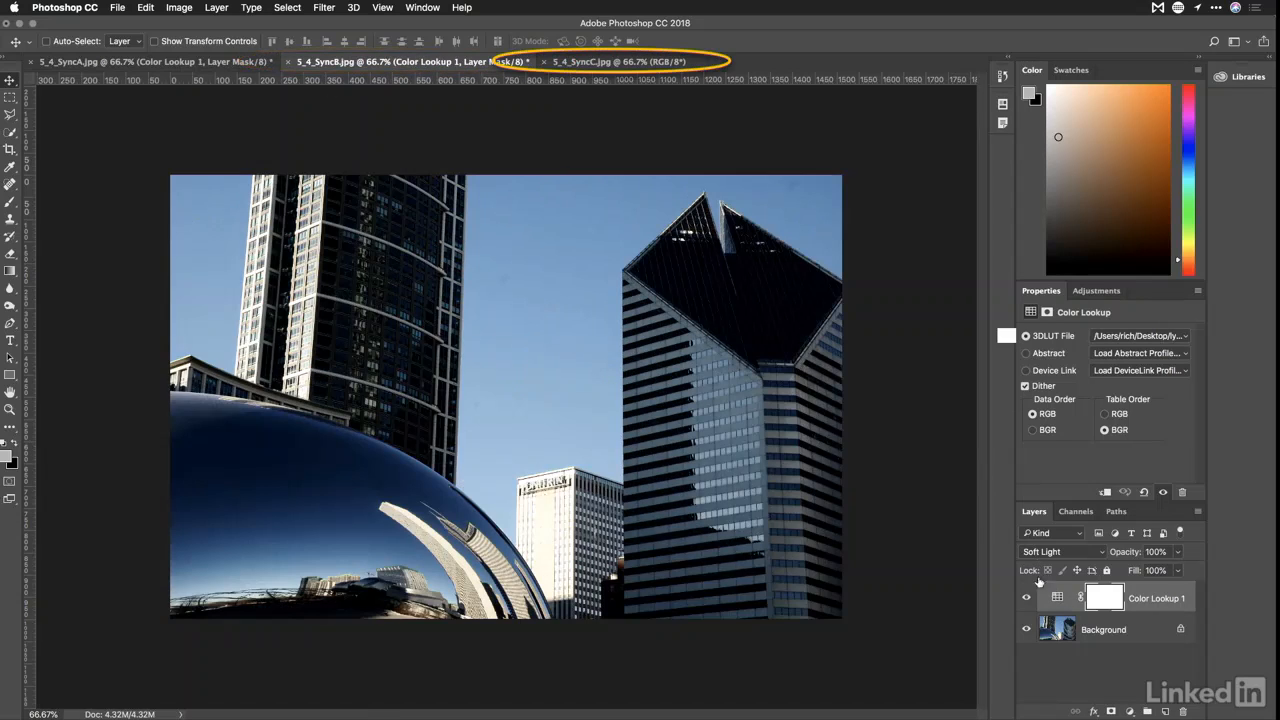
mouse_move(1040, 596)
left_mouse_down()
mouse_move(723, 154)
mouse_move(612, 62)
mouse_move(637, 62)
mouse_move(597, 345)
left_mouse_up()
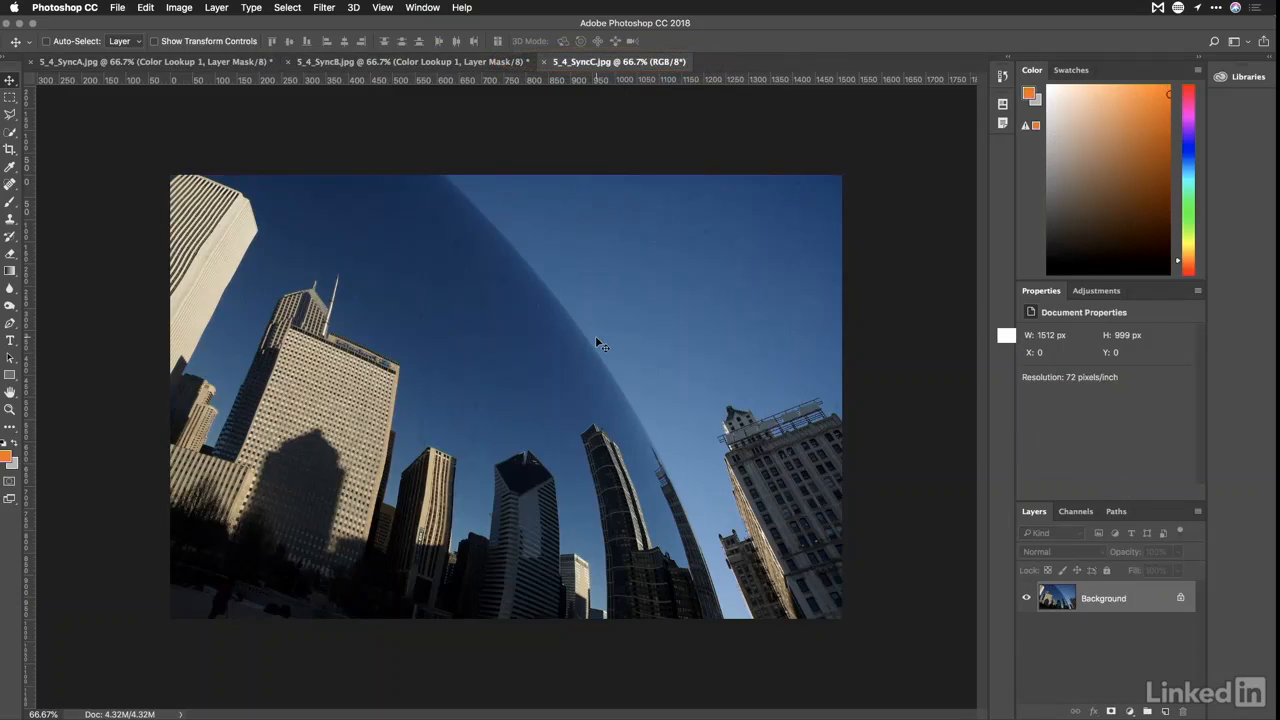
Arrange the three photos as 3-up Vertical and copy the Color Lookup 1 layer from 5_4_SyncA.jpg into 5_4_SyncC.jpg
left_click(424, 7)
mouse_move(440, 23)
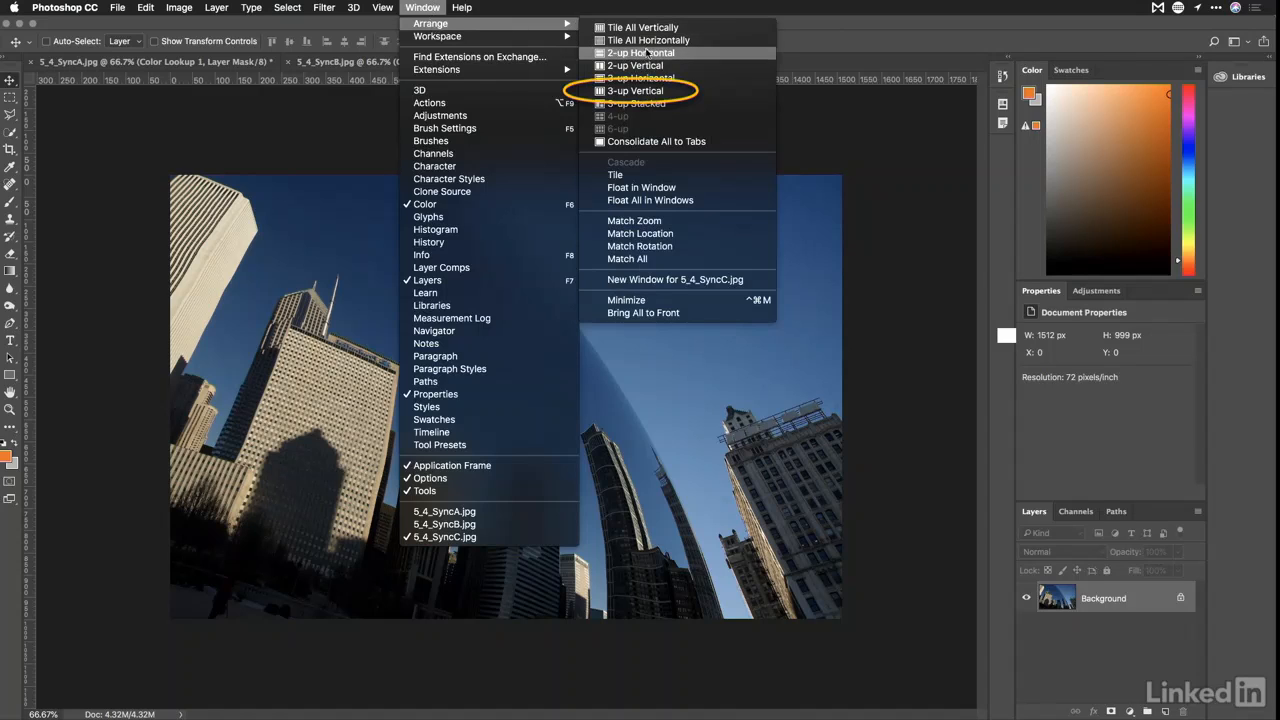
left_click(655, 92)
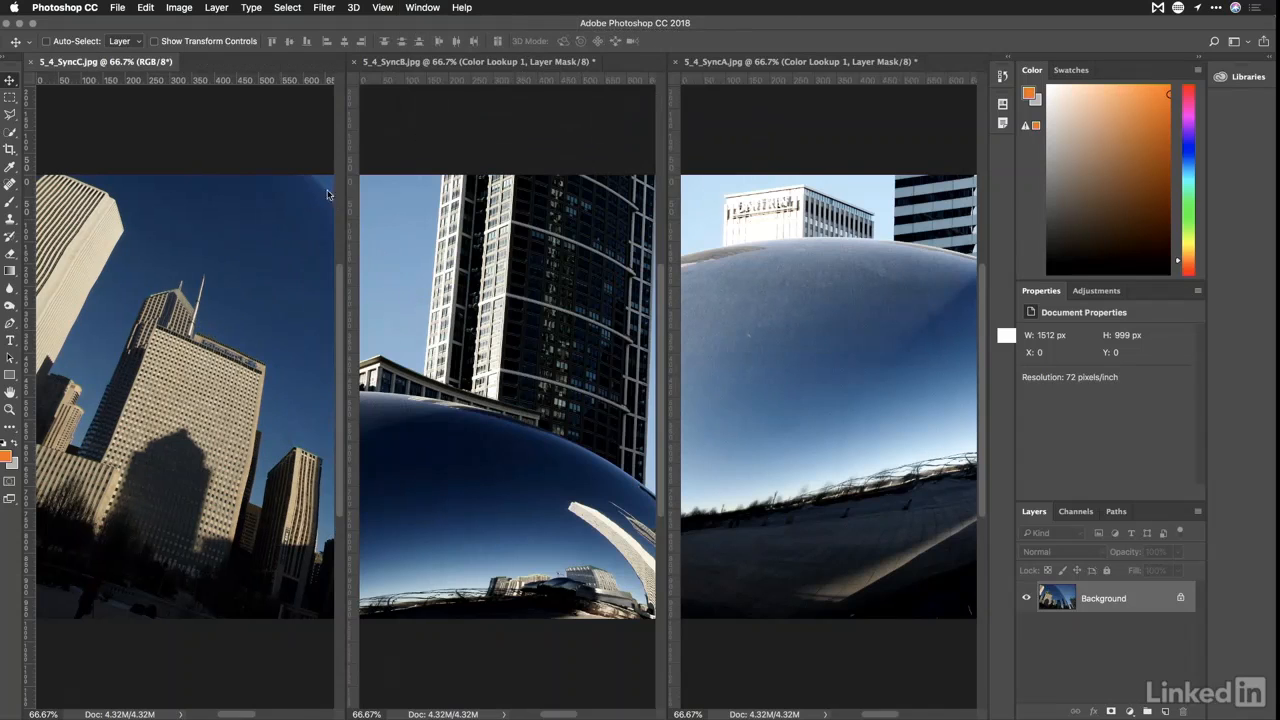
left_click(790, 61)
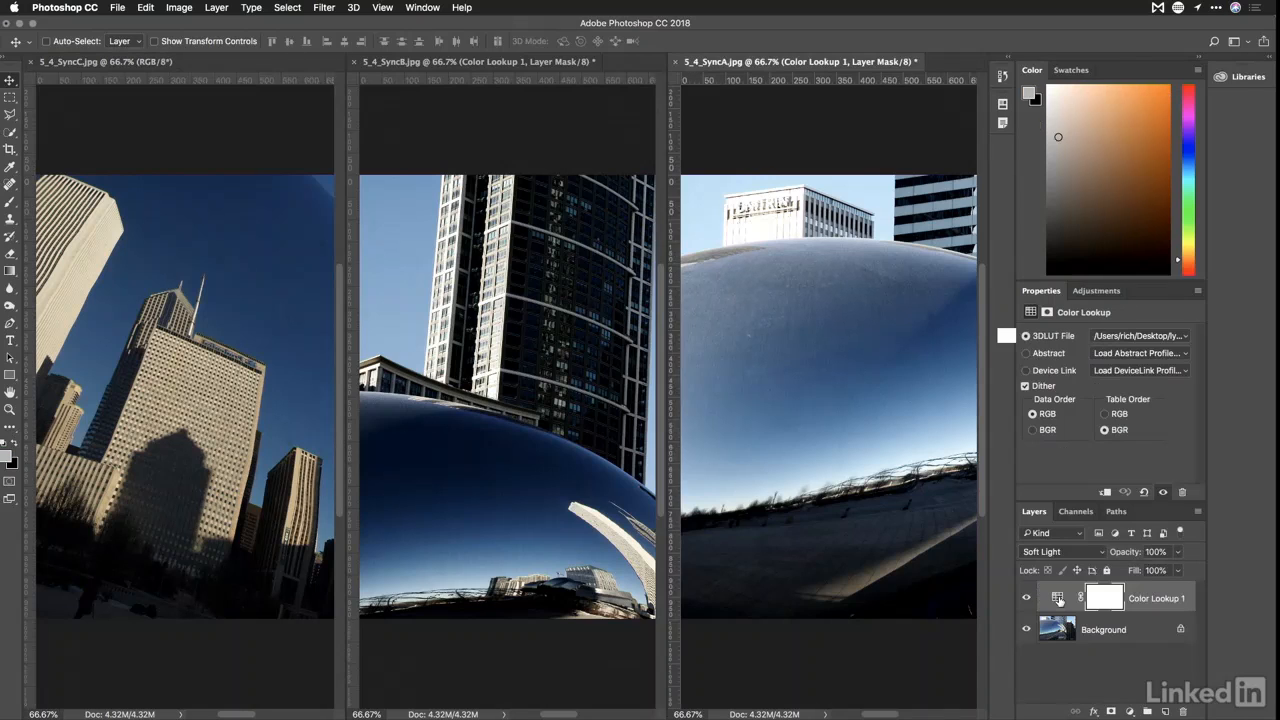
left_click_drag(1057, 598, 255, 433)
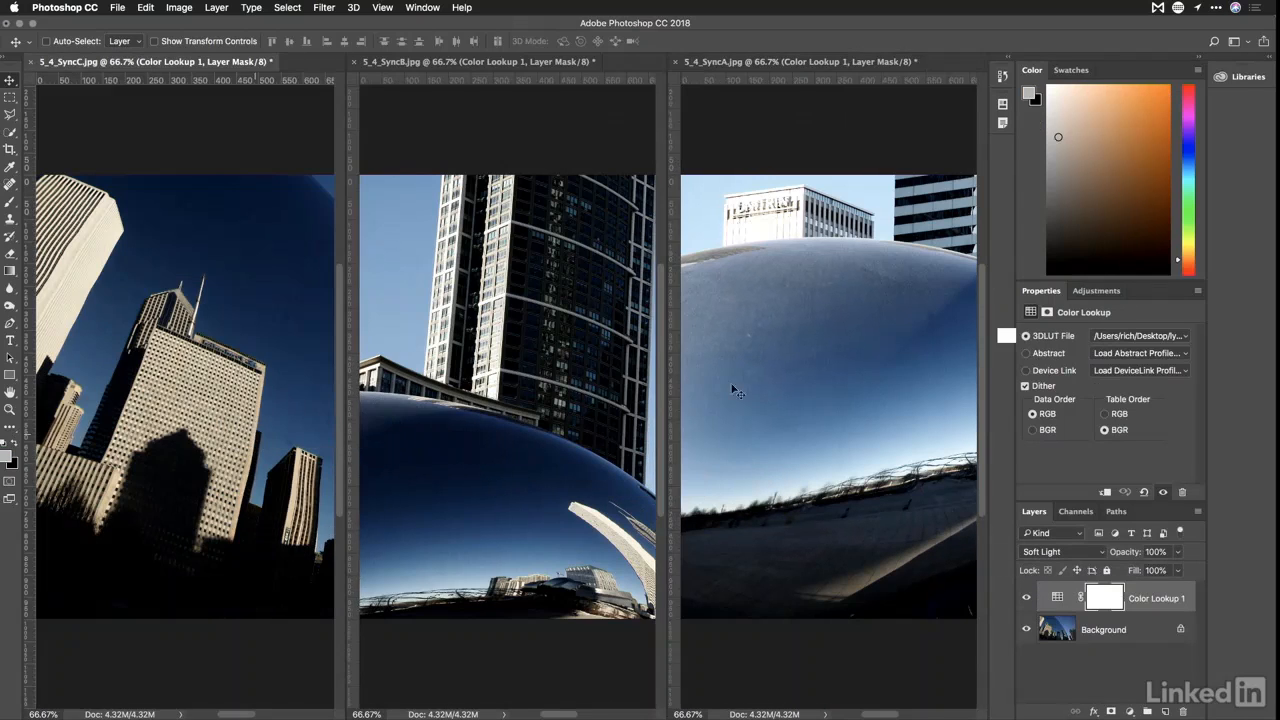
Look over the graded photos and consolidate all three documents back into tabs
left_click(558, 400)
left_click(306, 400)
left_click(421, 7)
mouse_move(422, 22)
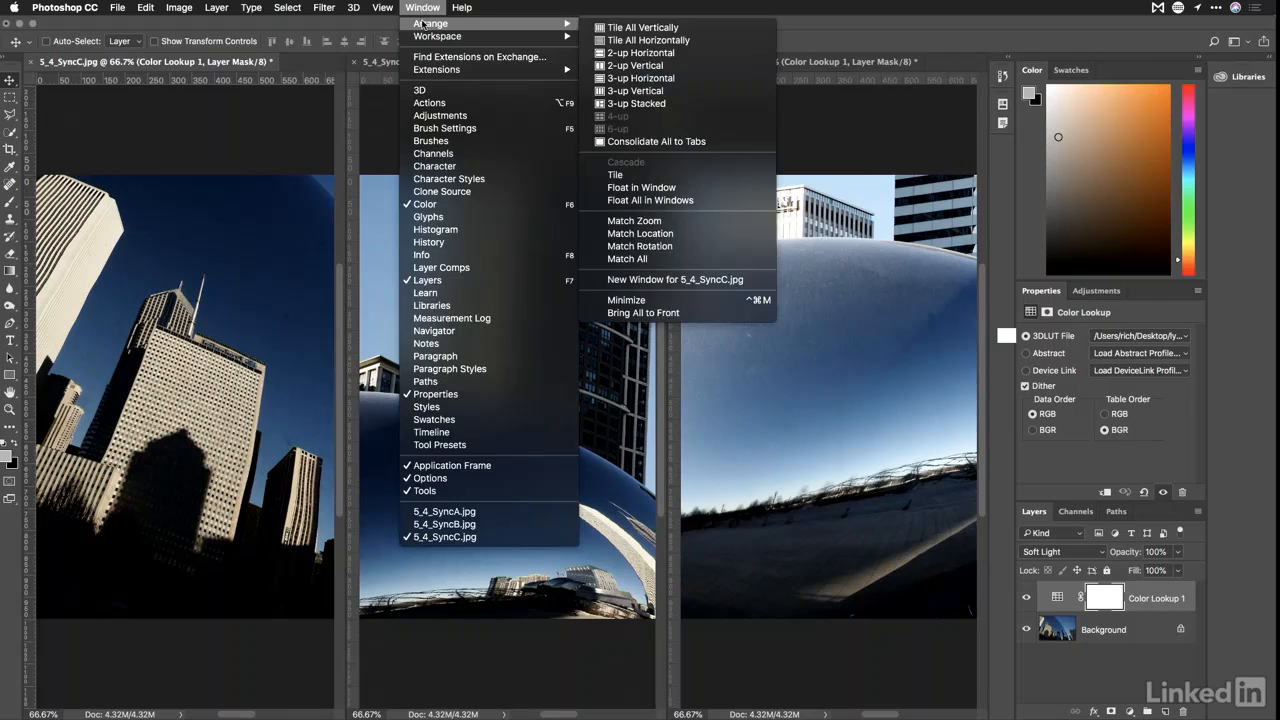
left_click(630, 142)
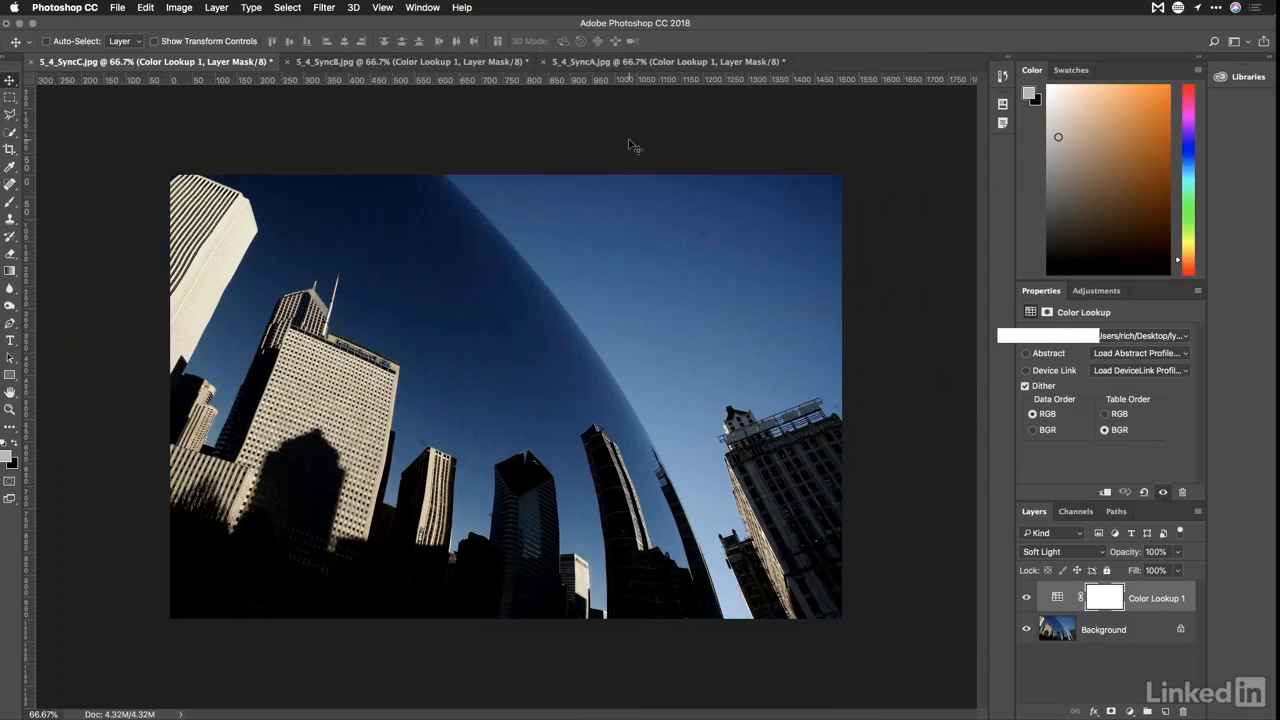
left_click(507, 65)
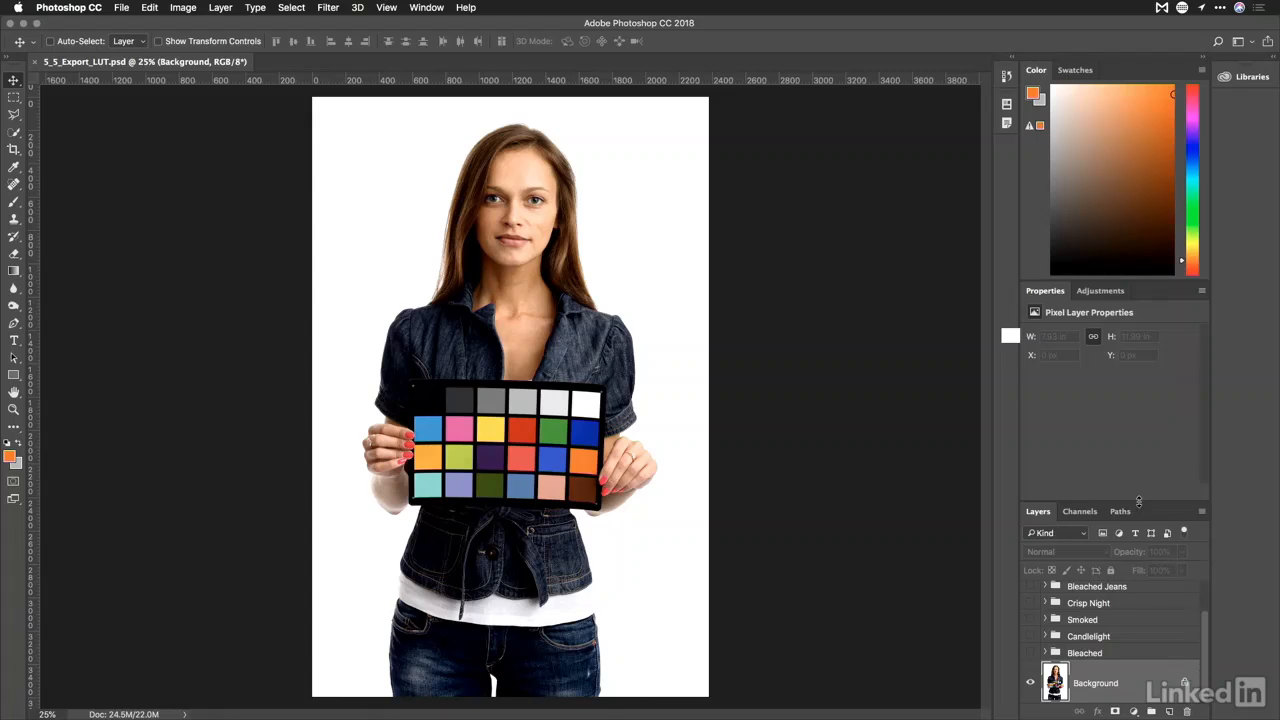
Enlarge the layer list of 5_5_Export_LUT.psd, preview the Bleached group and inspect the adjustment layers inside it
left_click_drag(1138, 500, 1141, 440)
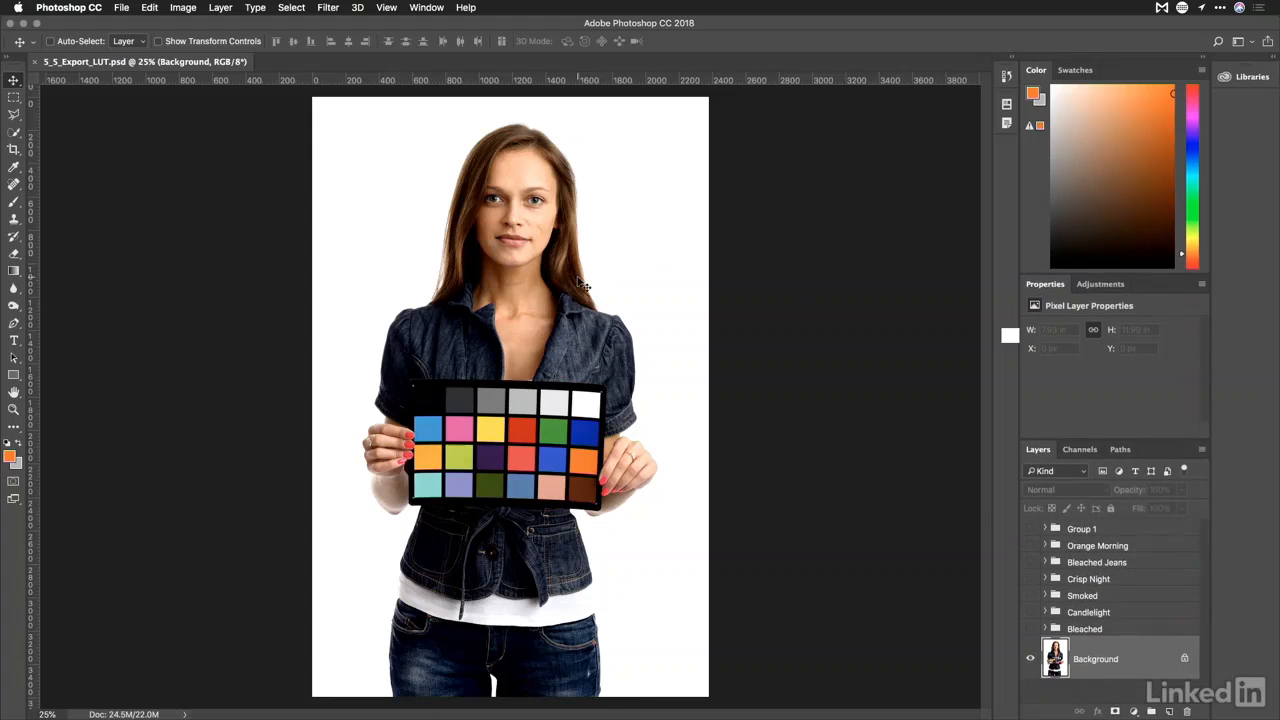
left_click(1031, 629)
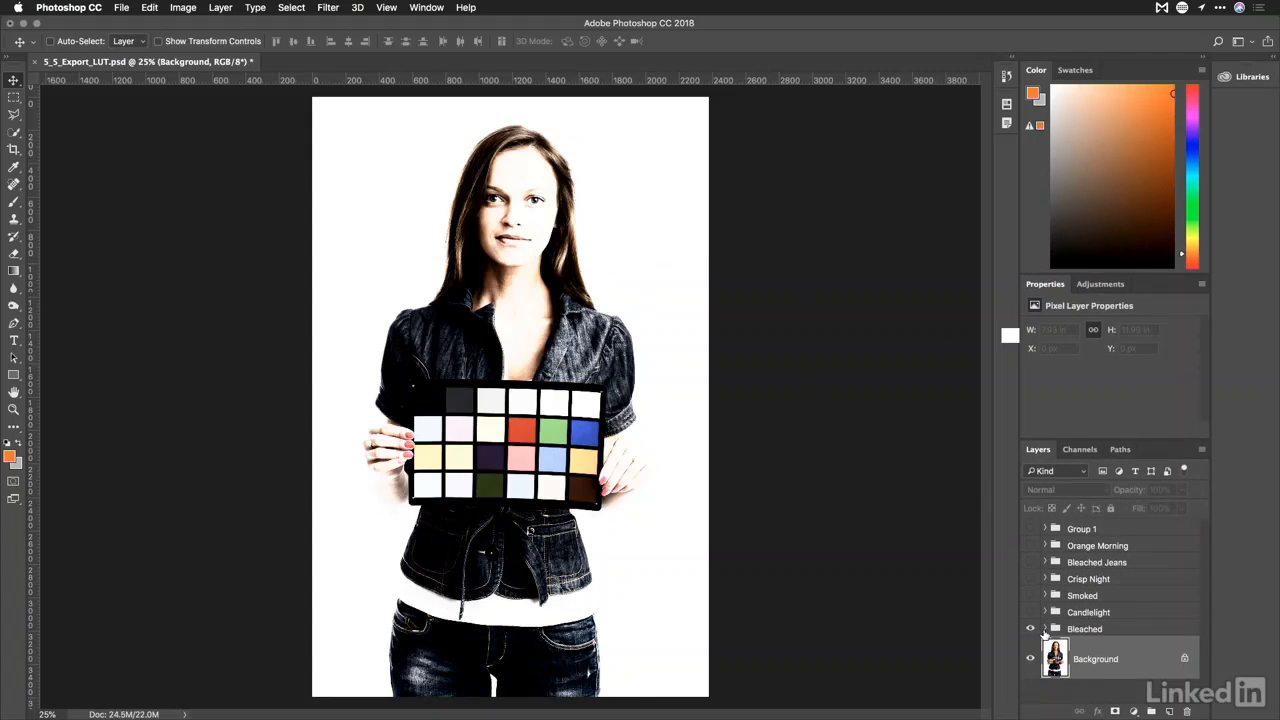
left_click(1045, 629)
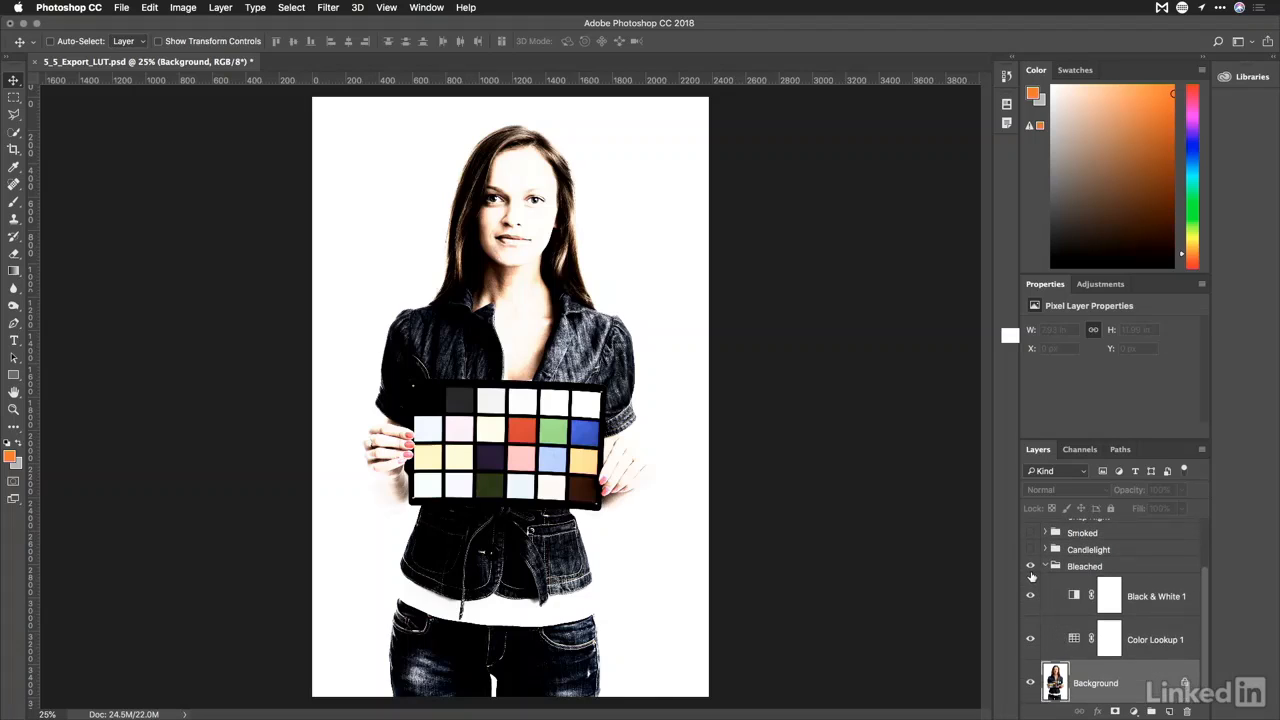
left_click(1030, 566)
left_click(1045, 567)
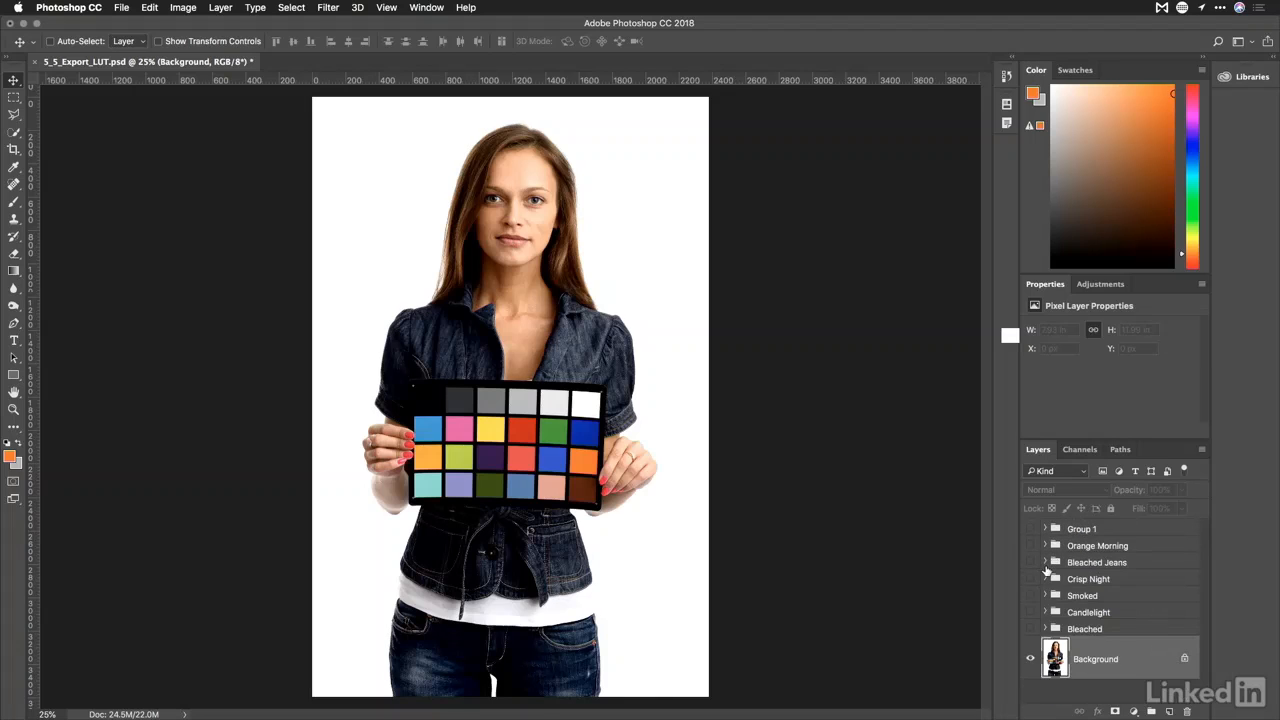
Preview the Candlelight and Smoked groups on the portrait one at a time, hiding each again
left_click(1030, 613)
left_click(1030, 614)
left_click(1030, 597)
left_click(1030, 600)
Add a Curves layer above Background, brighten the highlights and darken the shadows from the chart's gray patches, and compare before and after
left_click(1093, 286)
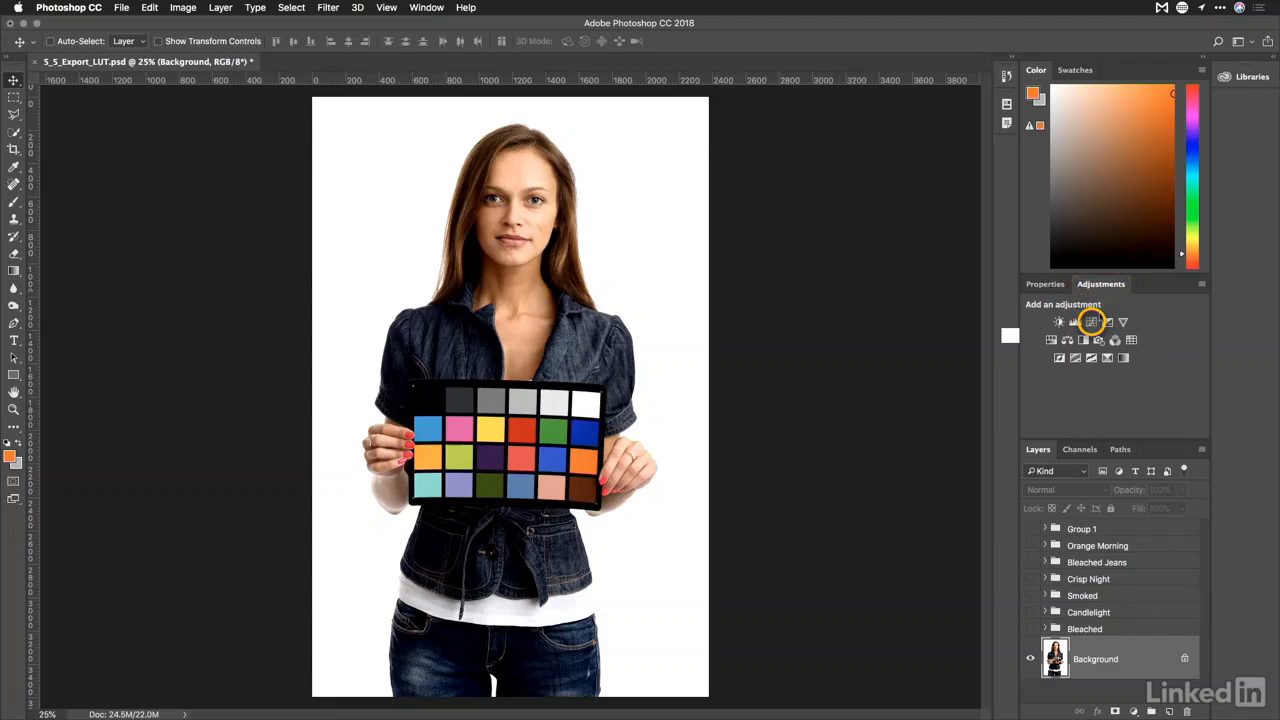
left_click(1092, 322)
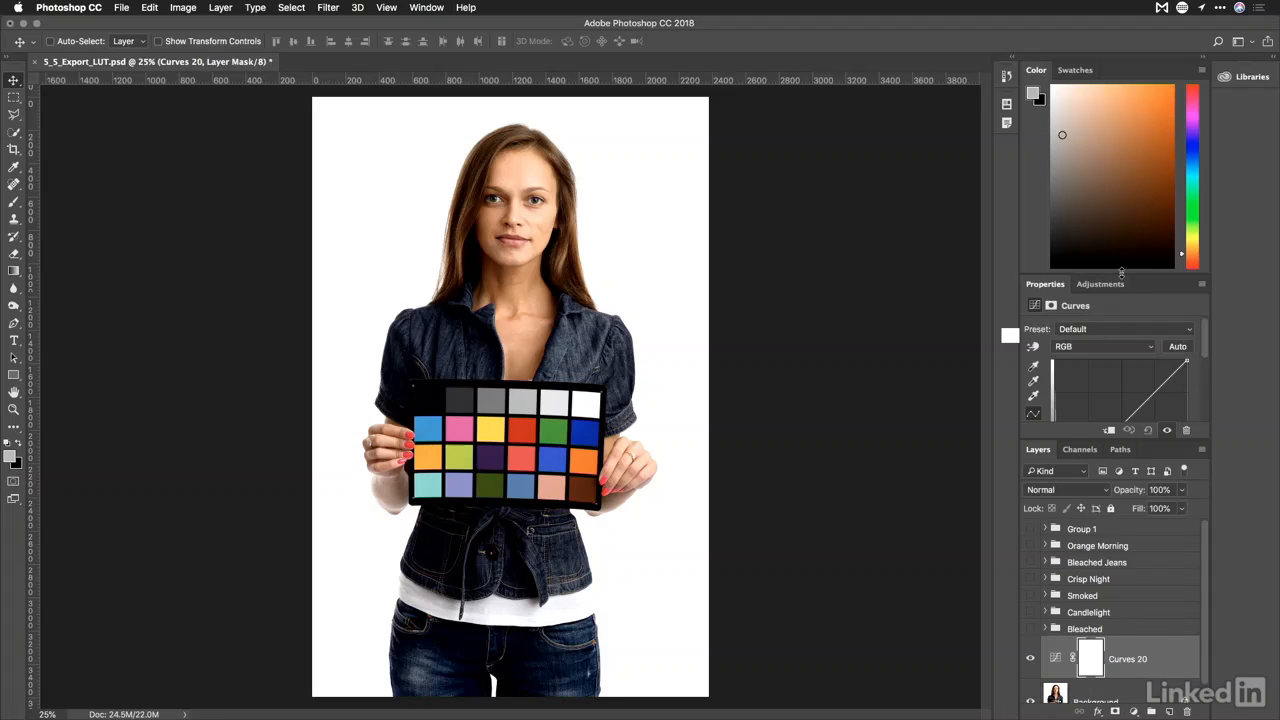
left_click_drag(1121, 274, 1121, 150)
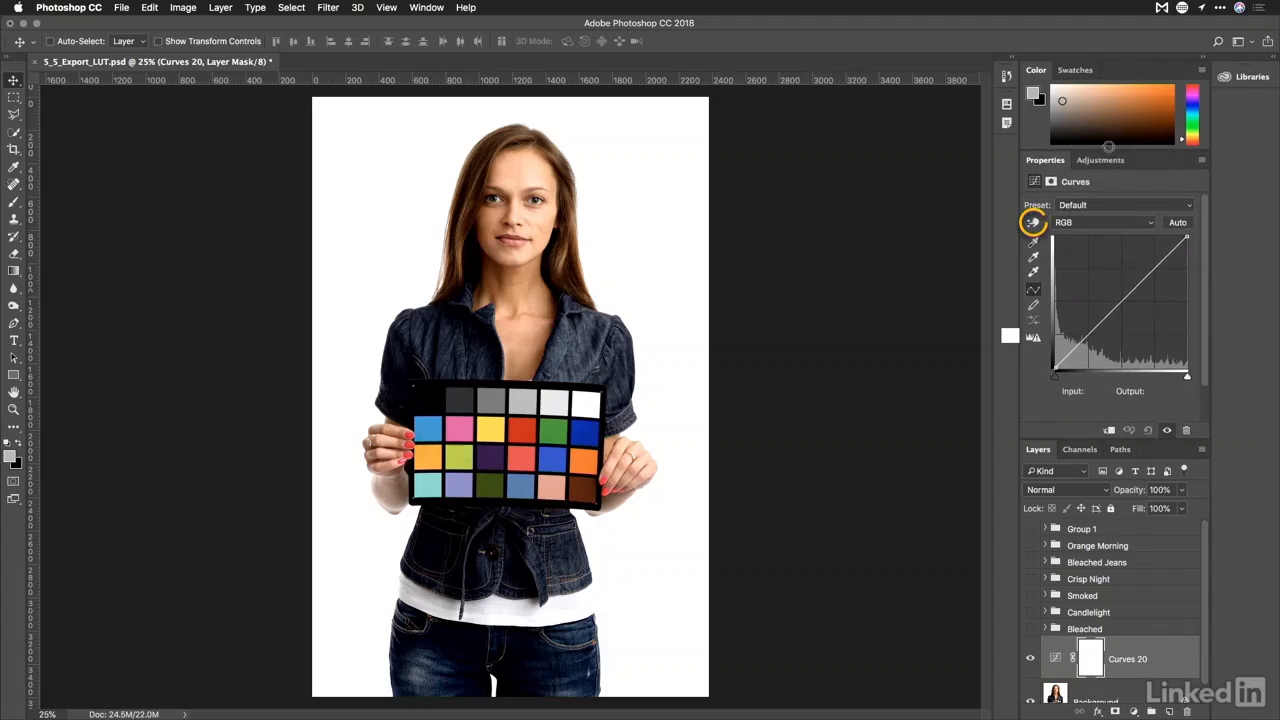
left_click(1033, 222)
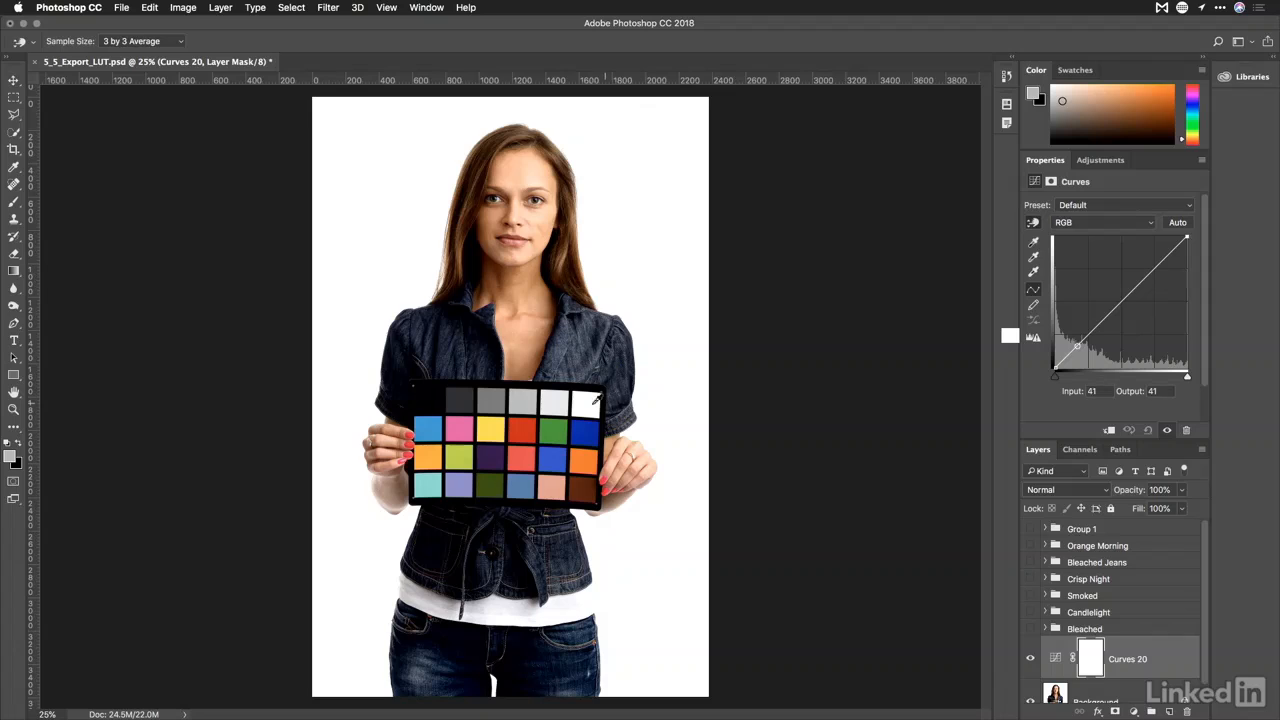
left_click_drag(561, 402, 465, 408)
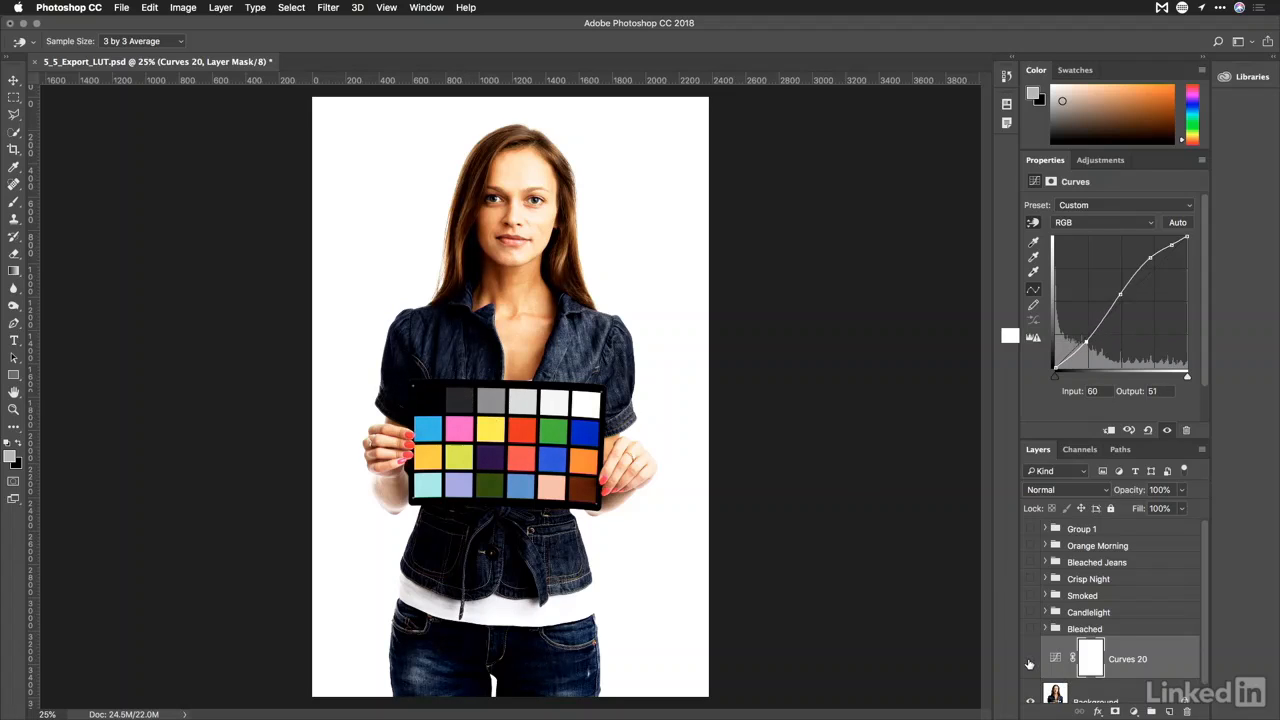
left_click(1030, 659)
left_click(1030, 660)
Add a Hue/Saturation layer and use on-image sampling to set the Magentas saturation to -55 and the Reds saturation to -74
left_click(1097, 162)
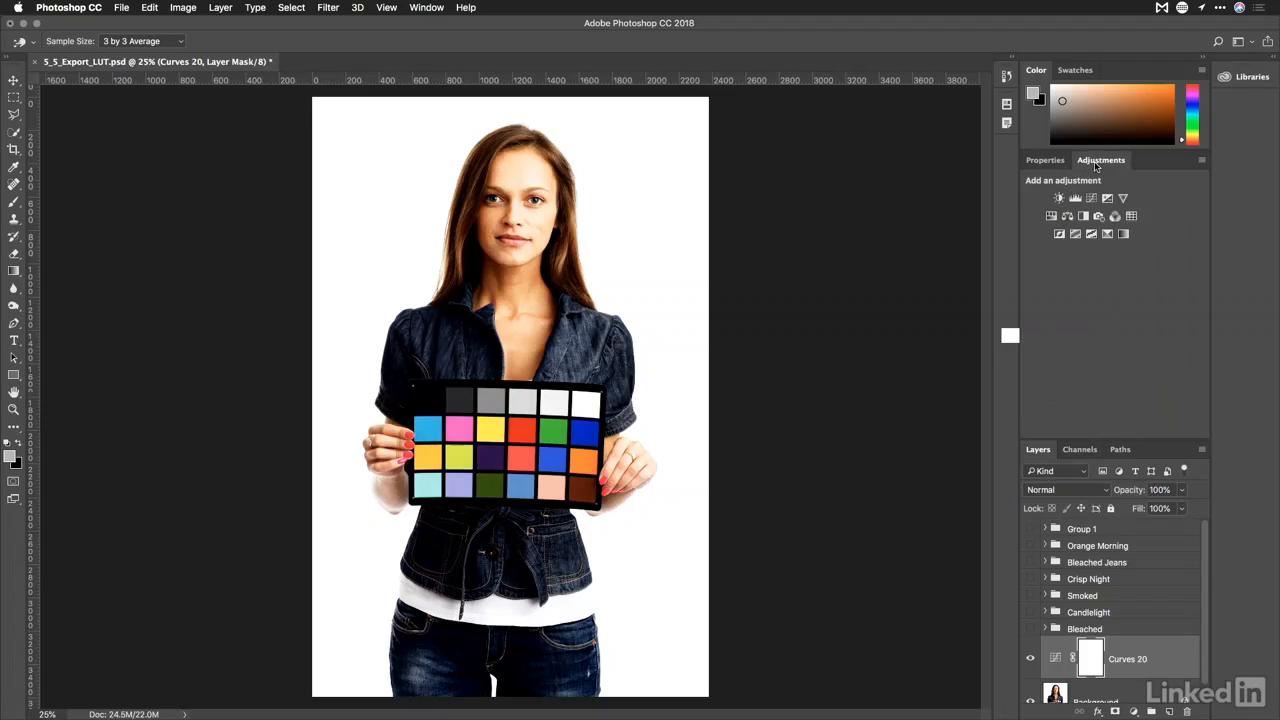
left_click(1051, 215)
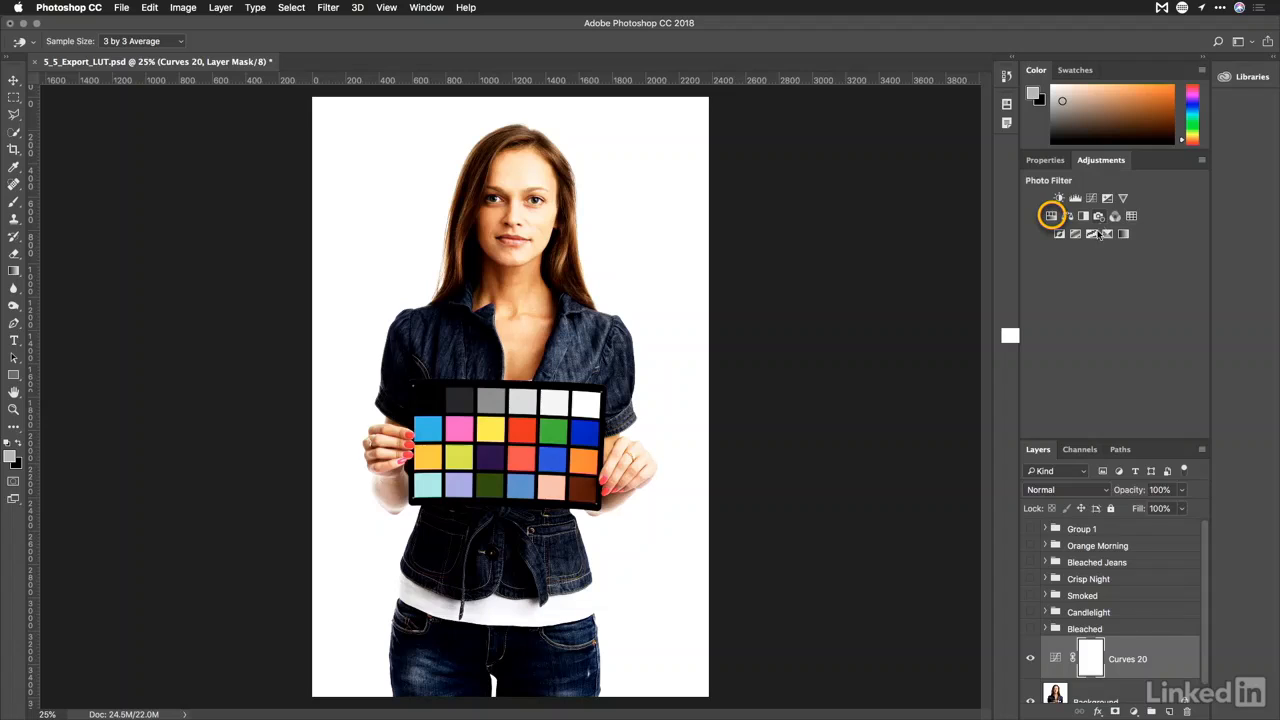
left_click(1034, 222)
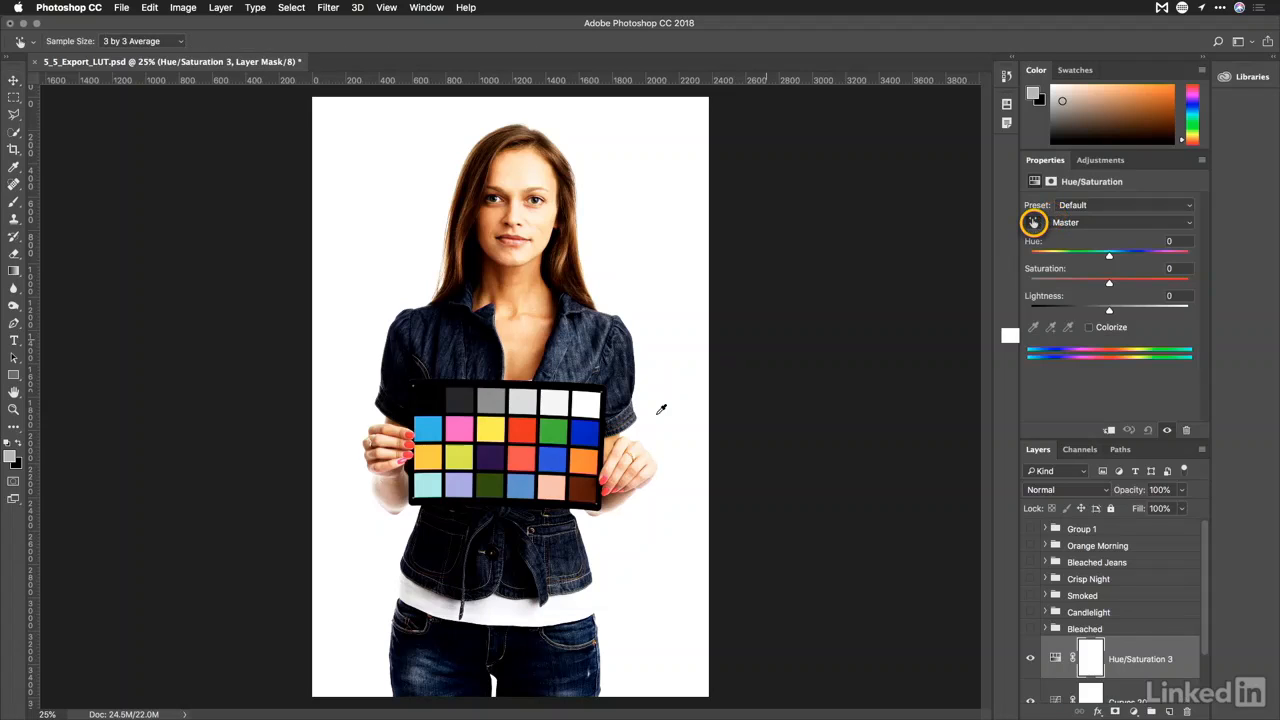
left_click_drag(466, 426, 422, 439)
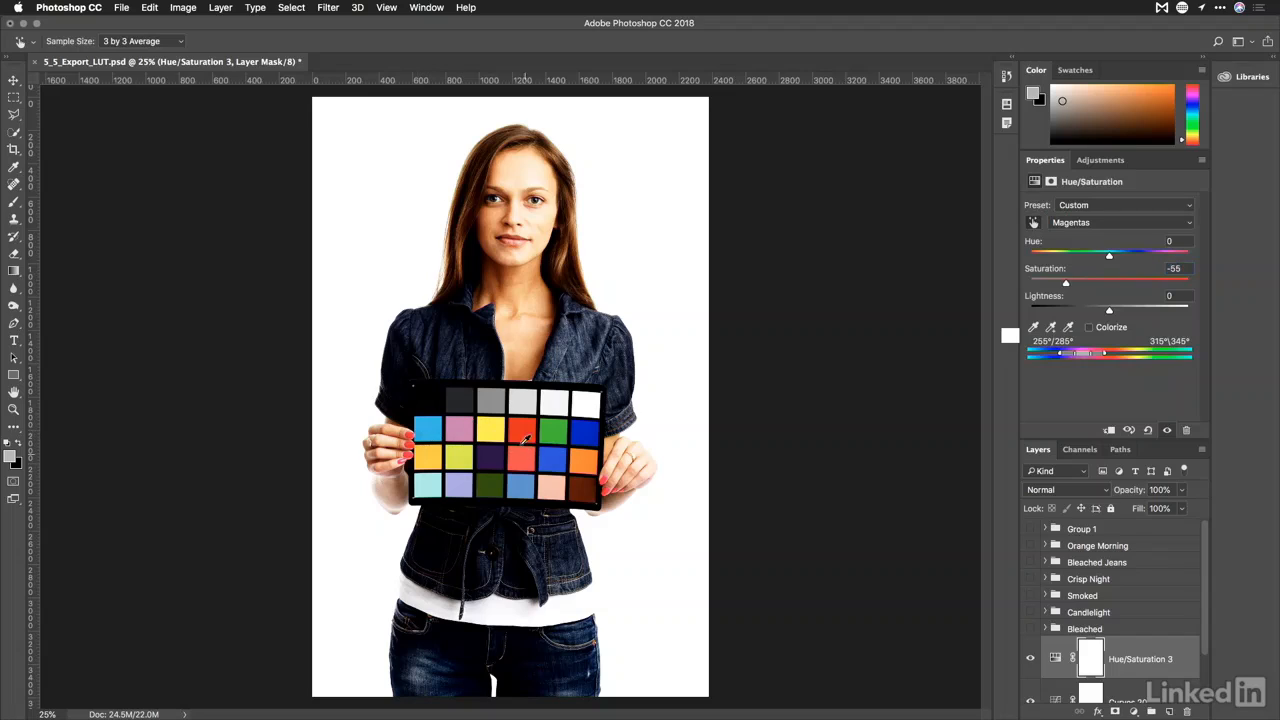
mouse_move(552, 488)
left_mouse_down()
mouse_move(581, 467)
mouse_move(556, 471)
left_mouse_up()
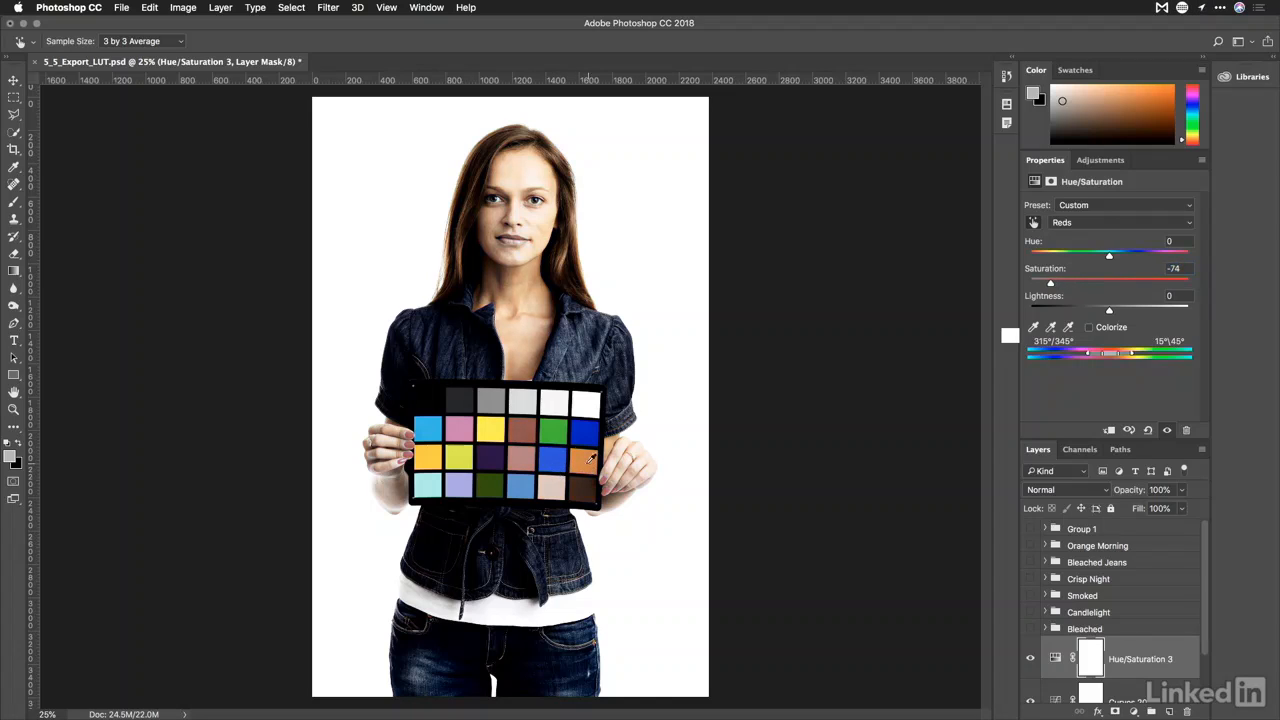
Readjust the Hue/Saturation layer by on-image sampling, setting the Magentas saturation to -41 and the Reds saturation to -61
mouse_move(462, 431)
left_mouse_down()
mouse_move(518, 442)
mouse_move(468, 434)
left_mouse_up()
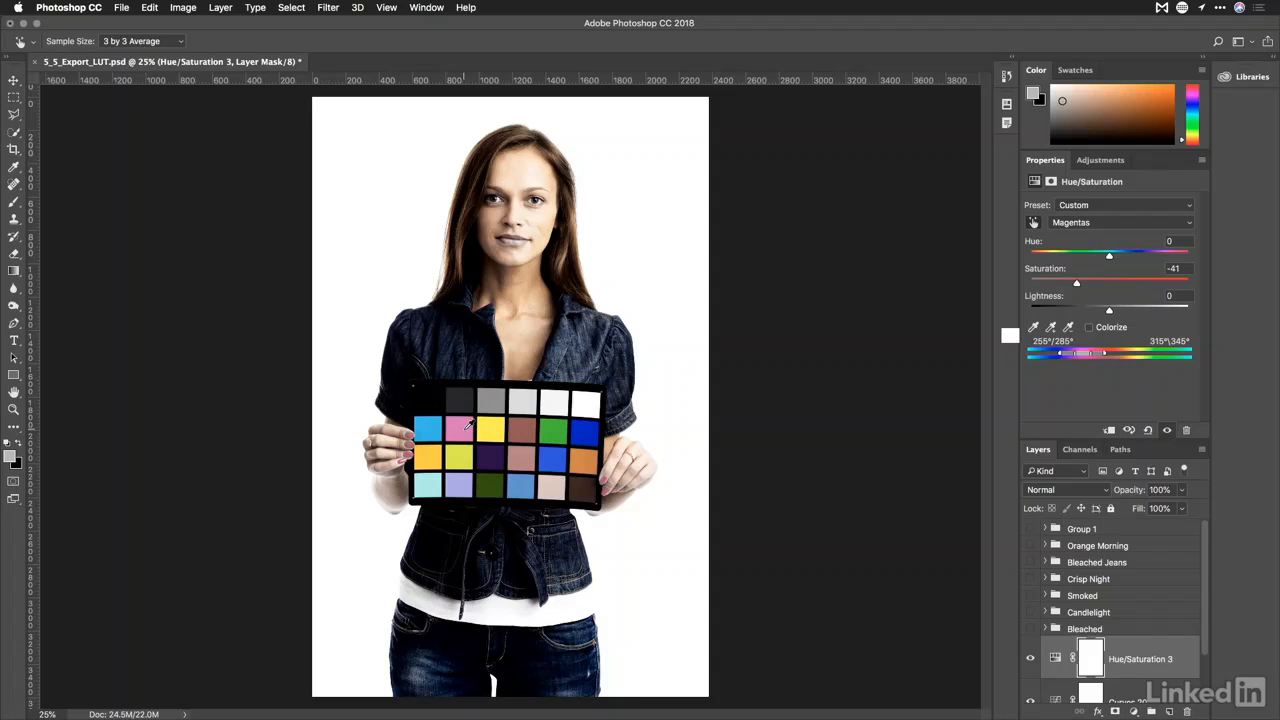
left_click_drag(596, 466, 593, 457)
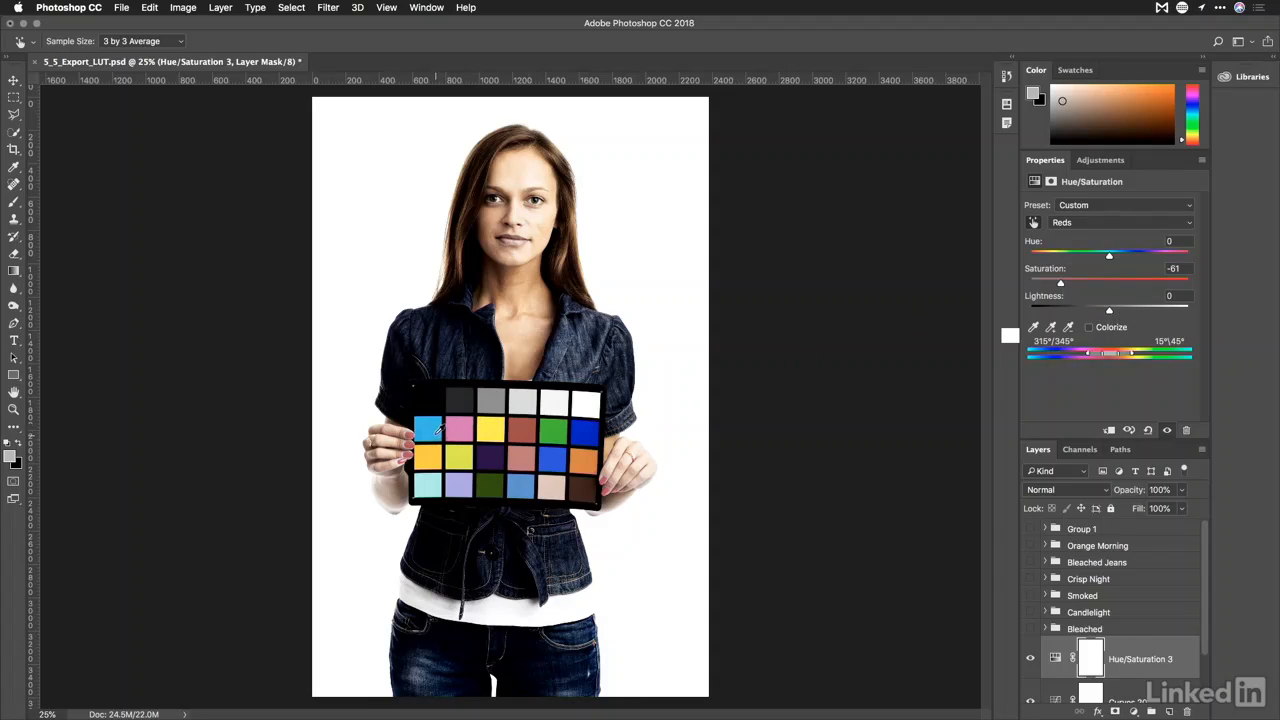
Set the Cyans to hue +19, saturation +11 and lightness +30, and raise the Blues saturation to +44 from the denim jacket
mouse_move(437, 428)
left_mouse_down()
mouse_move(414, 439)
mouse_move(443, 436)
left_mouse_up()
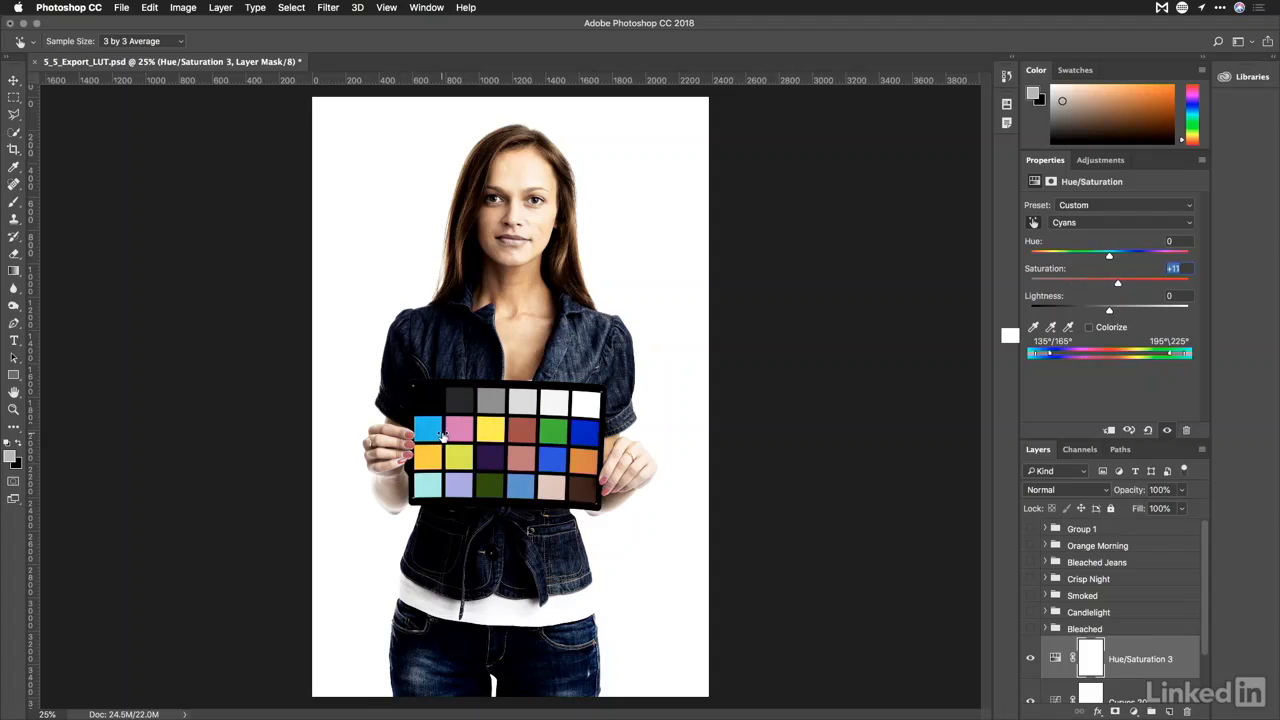
left_click_drag(1109, 258, 1125, 261)
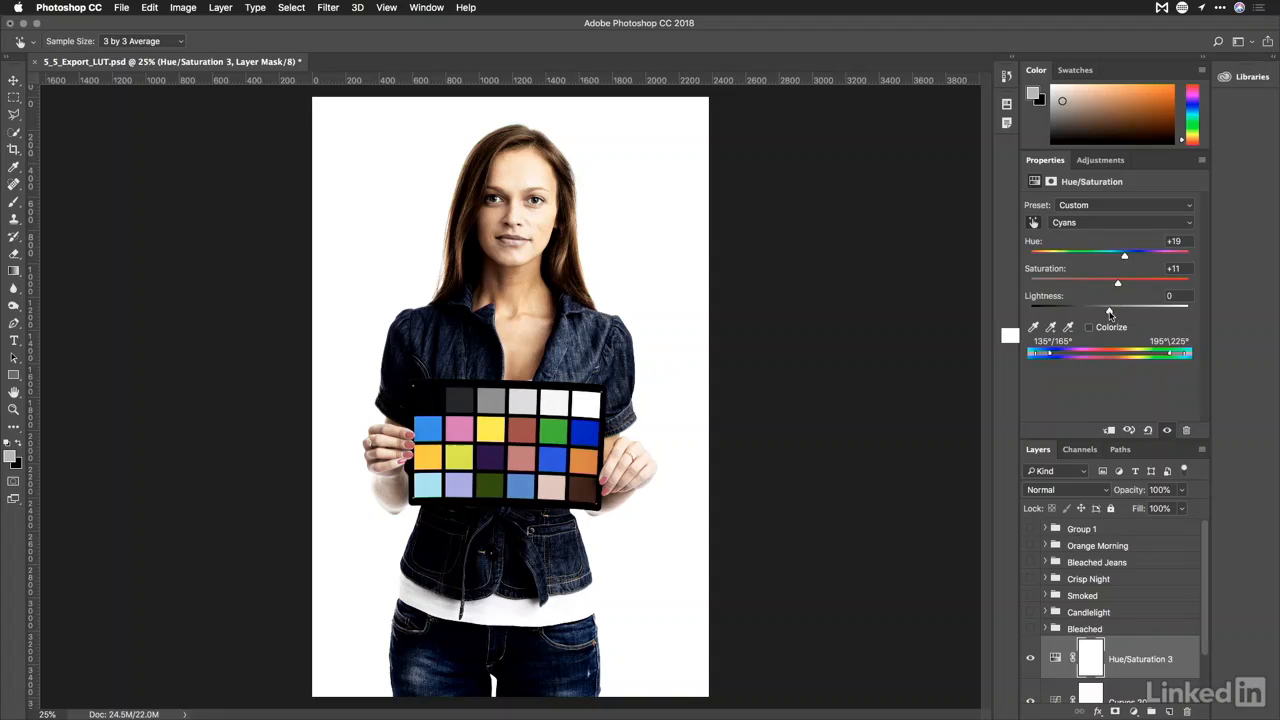
left_click_drag(1109, 309, 1131, 310)
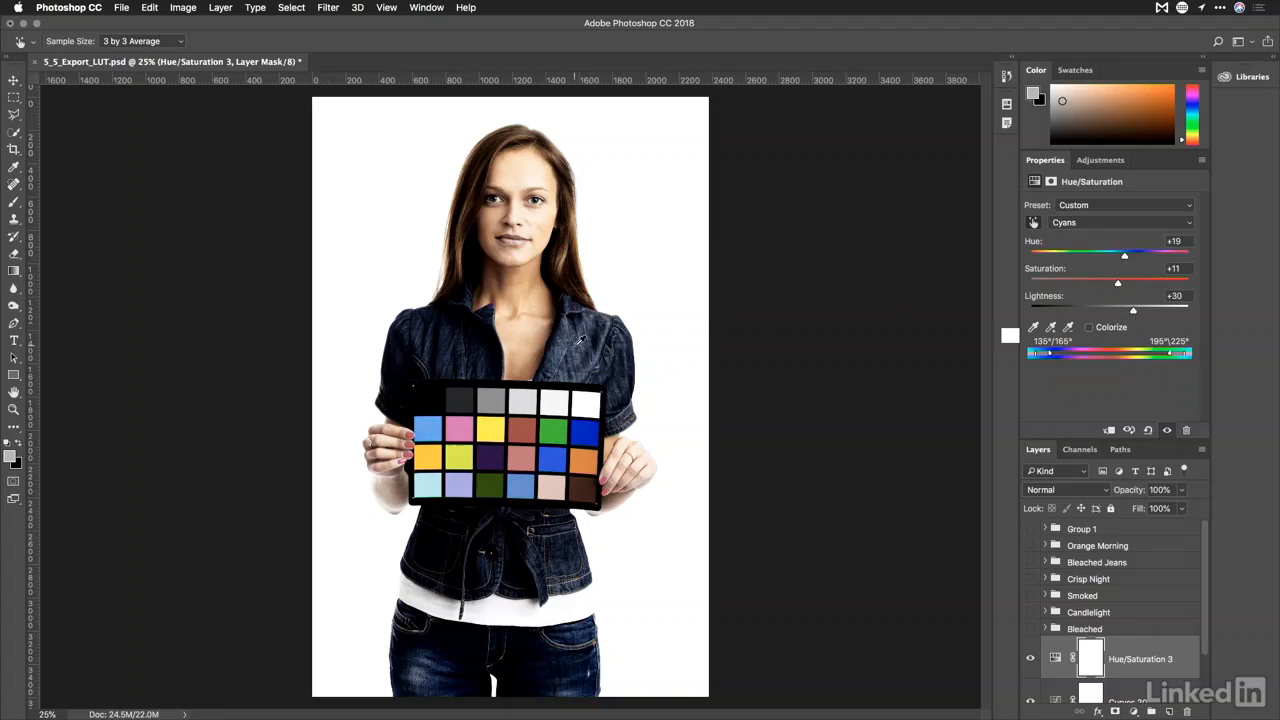
left_click_drag(578, 344, 603, 352)
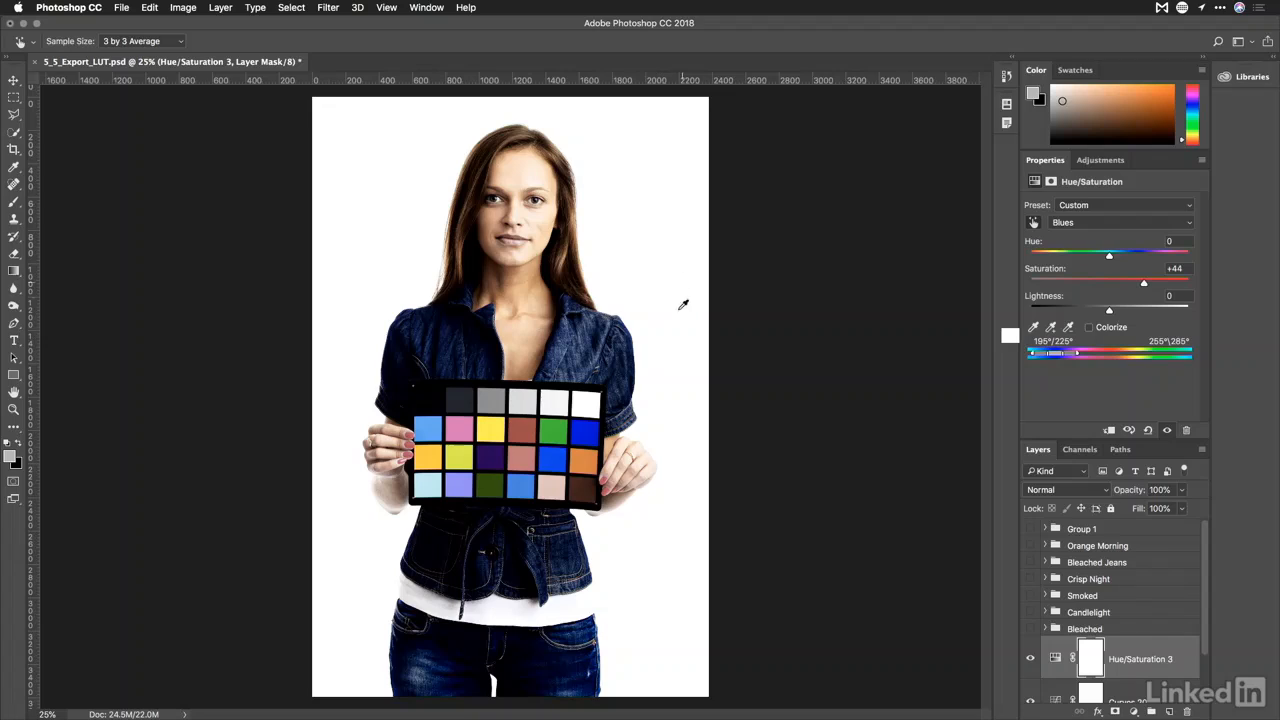
Group the Hue/Saturation 3 and Curves 20 adjustment layers together above Background
scroll(1108, 575, "down", 2)
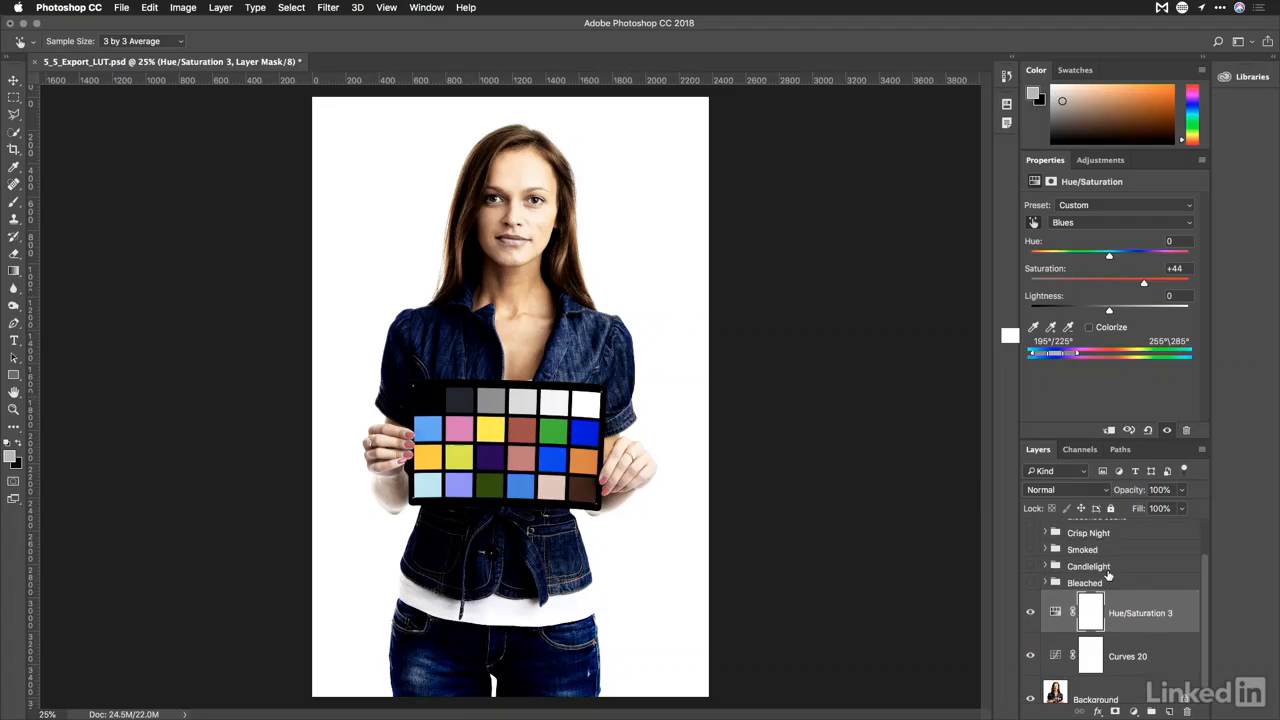
scroll(1108, 575, "down", 1)
left_click(1140, 639, "shift")
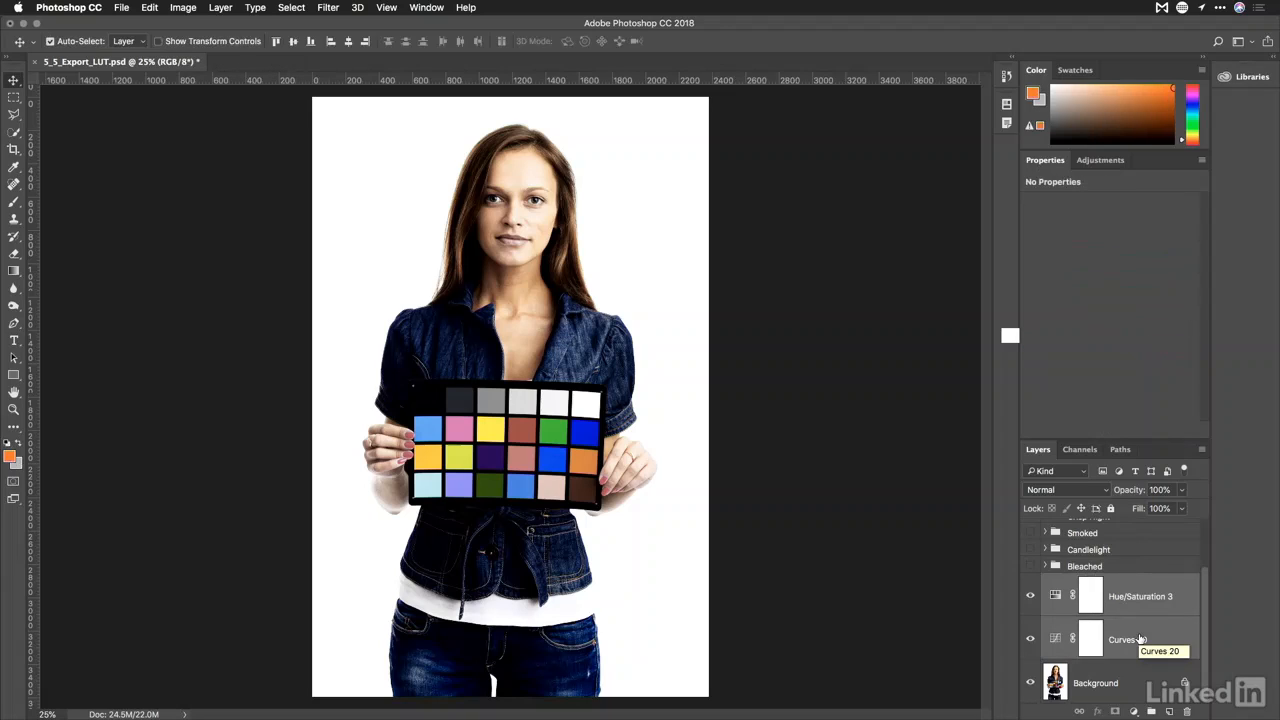
key("super+g")
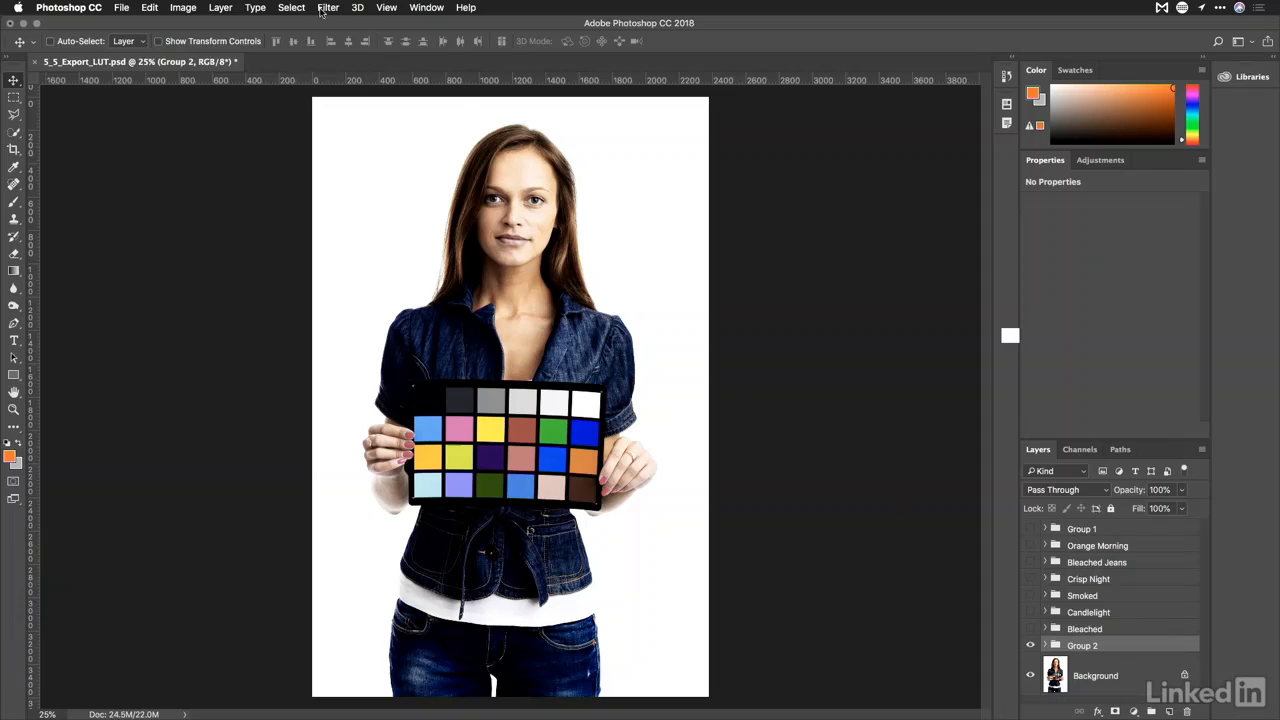
Export the grade as a CUBE color lookup table with the description Blue Jeans, saving it to the Desktop under the same name
left_click(124, 8)
mouse_move(167, 183)
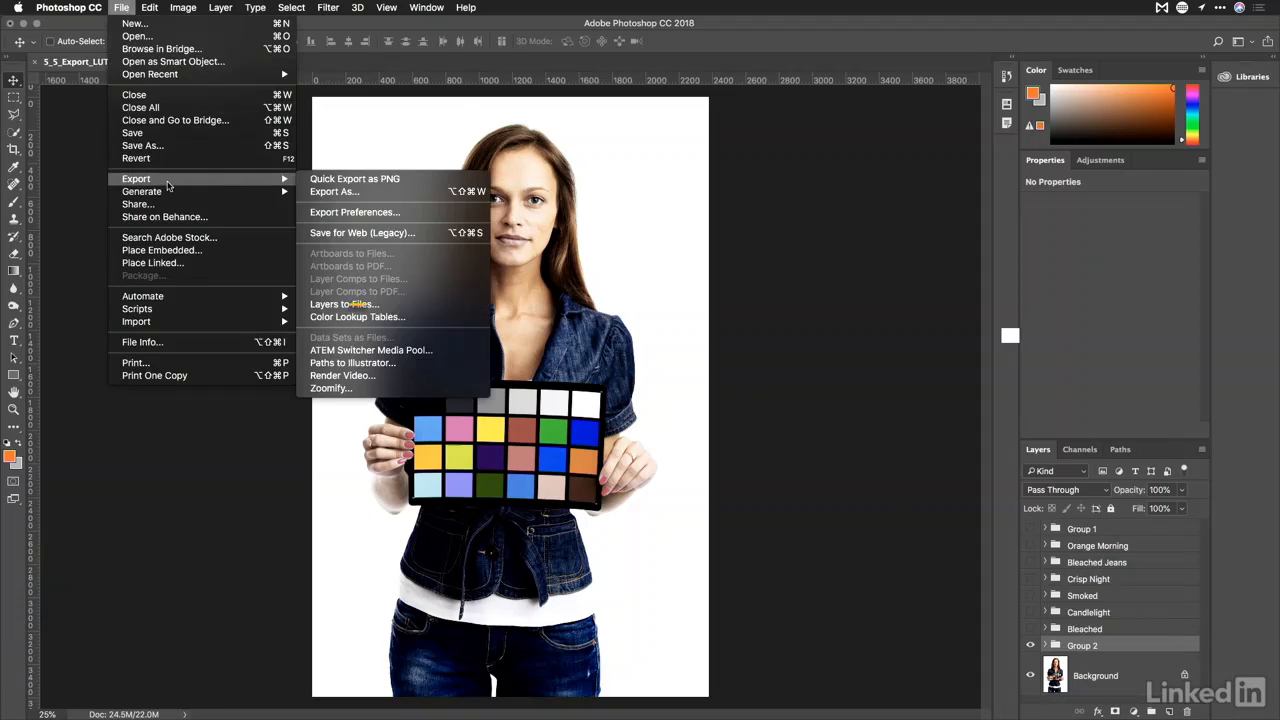
left_click(408, 318)
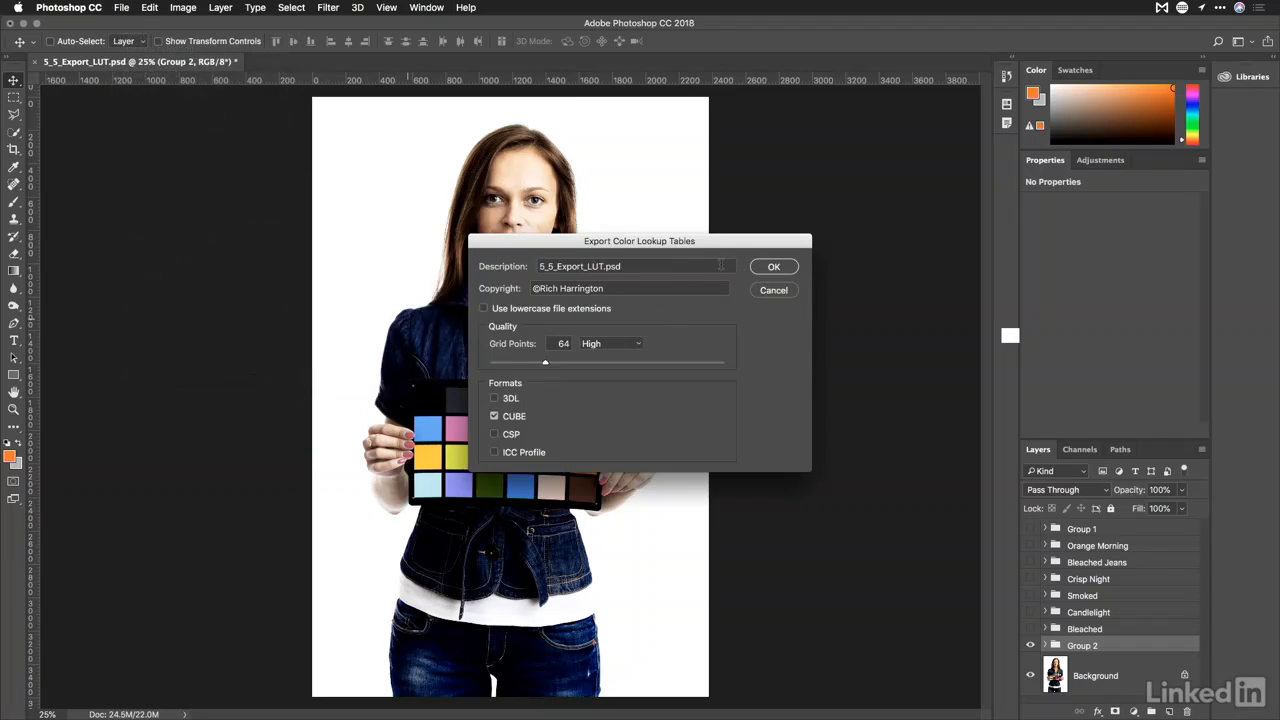
type("Blue Jeans")
key("super+a")
key("super+c")
left_click(775, 267)
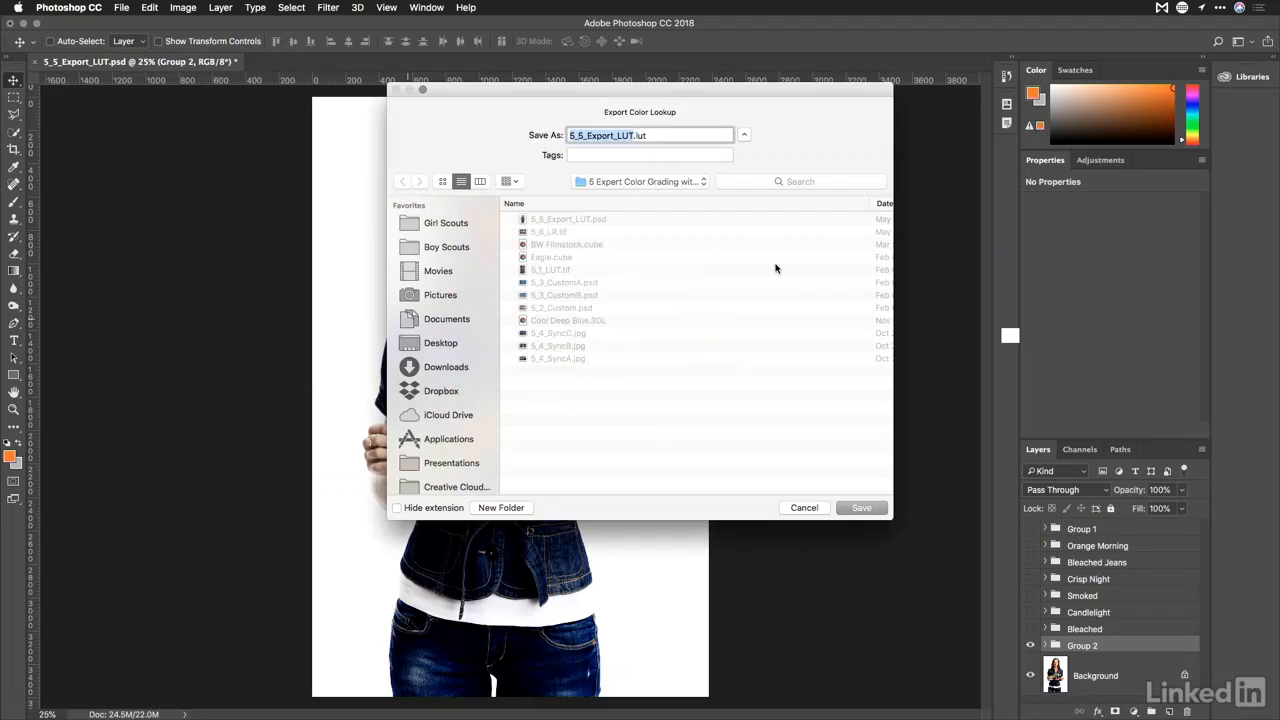
key("super+v")
key("shift+super+d")
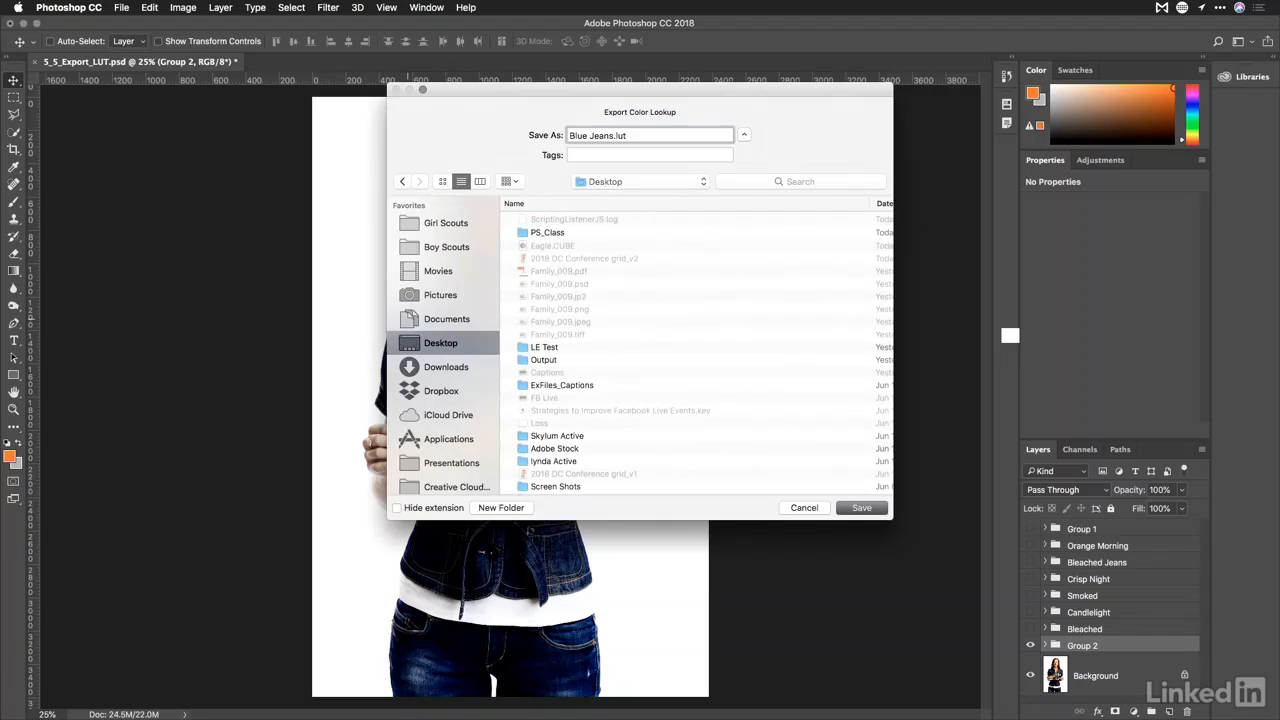
key("Return")
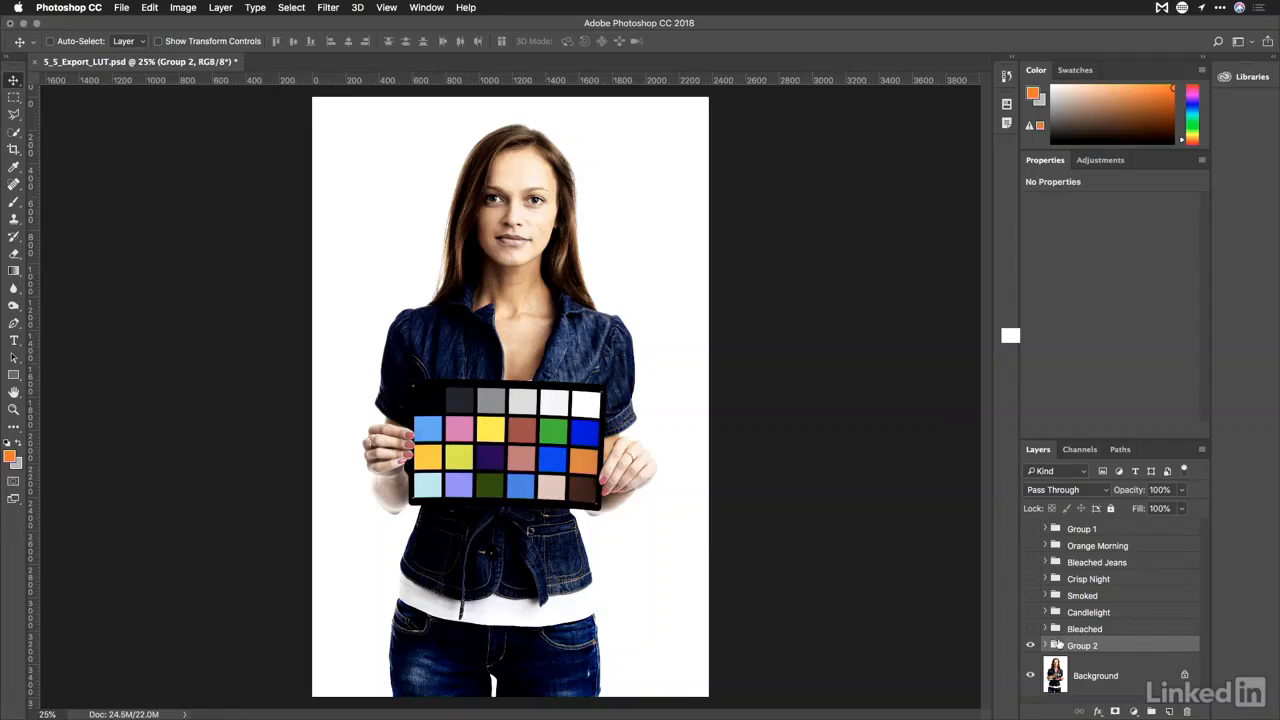
Hide Group 2 and add a Color Lookup adjustment layer that loads Blue Jeans.CUBE from the Desktop as its 3D LUT
left_click(1030, 645)
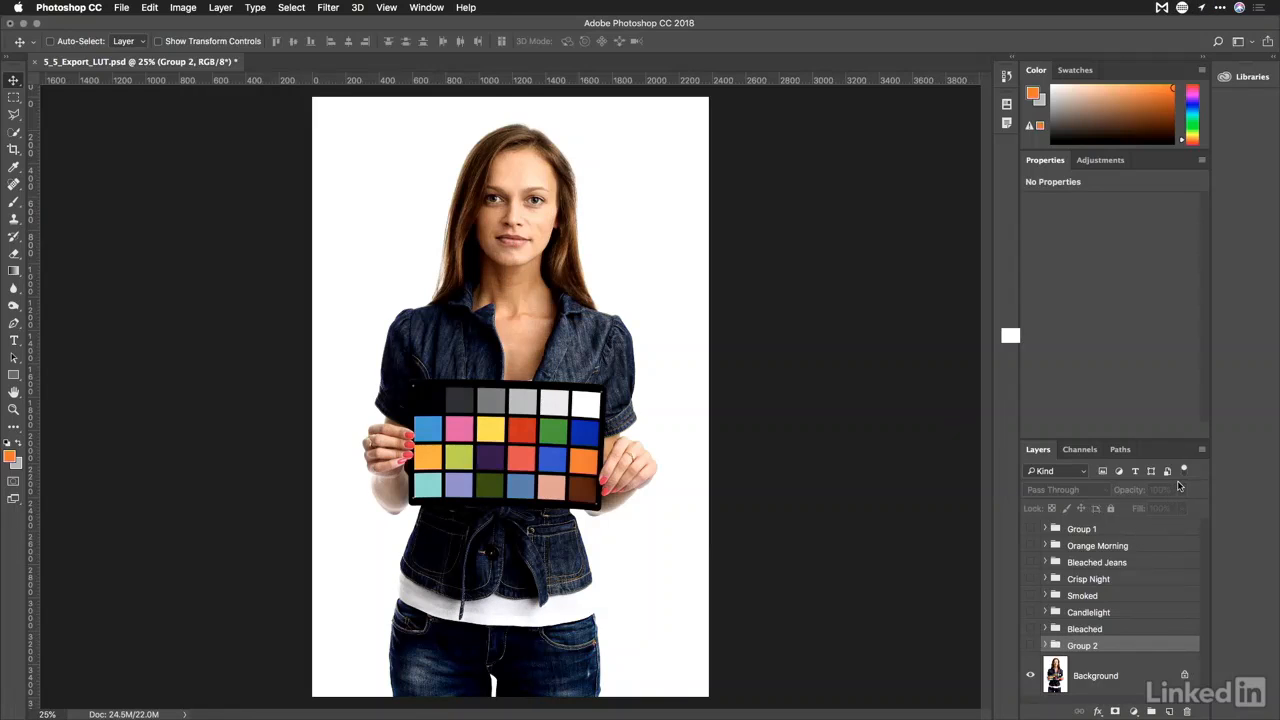
left_click(1100, 160)
left_click(1130, 215)
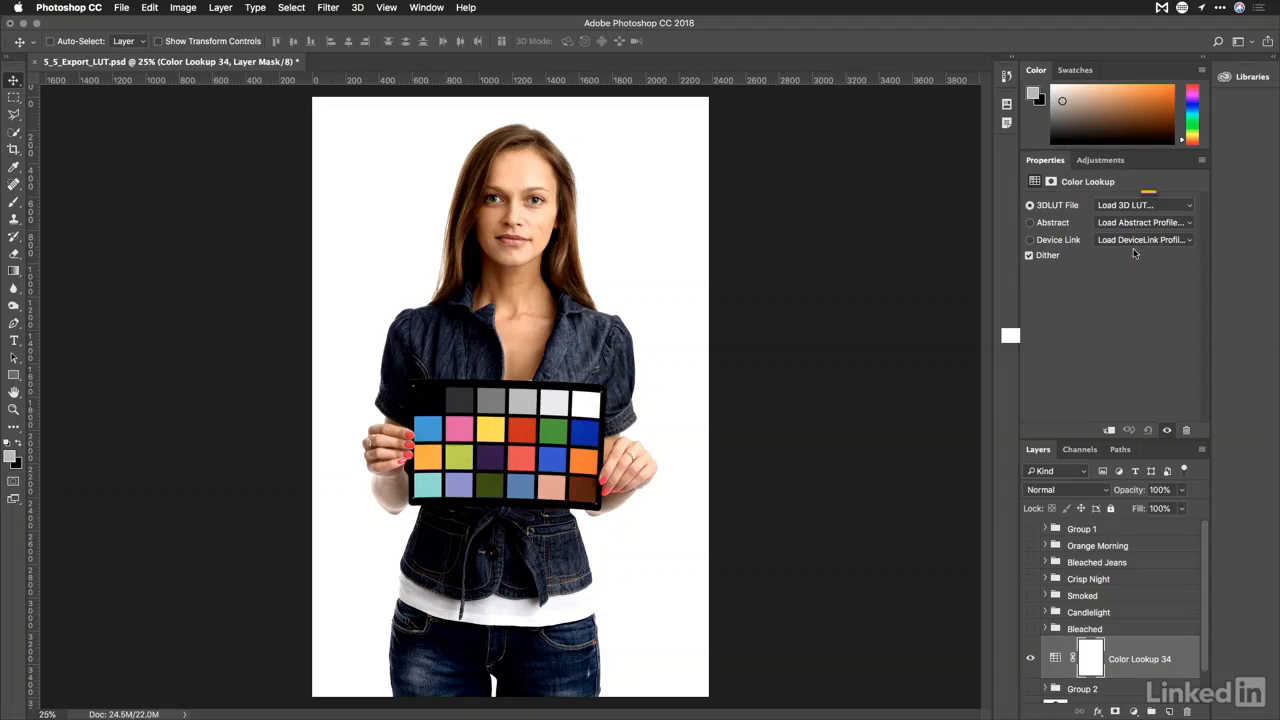
left_click(1116, 206)
left_click(1116, 206)
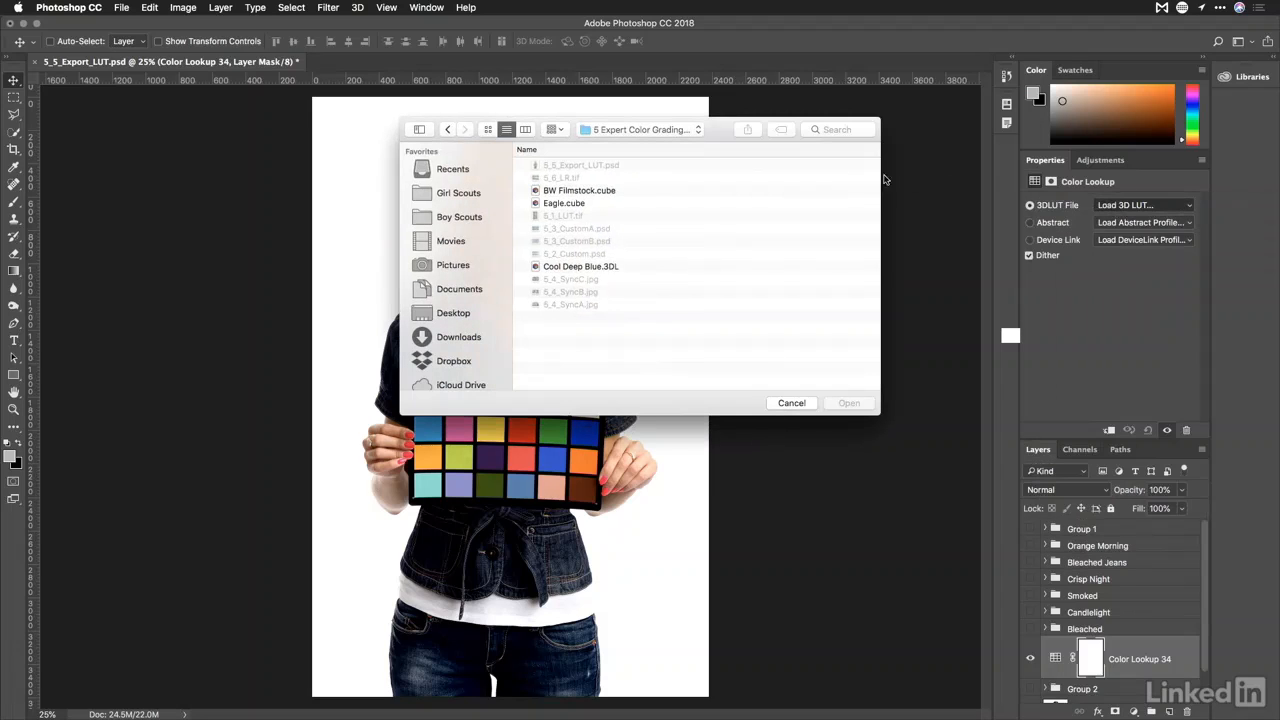
key("super+shift+d")
left_click(586, 178)
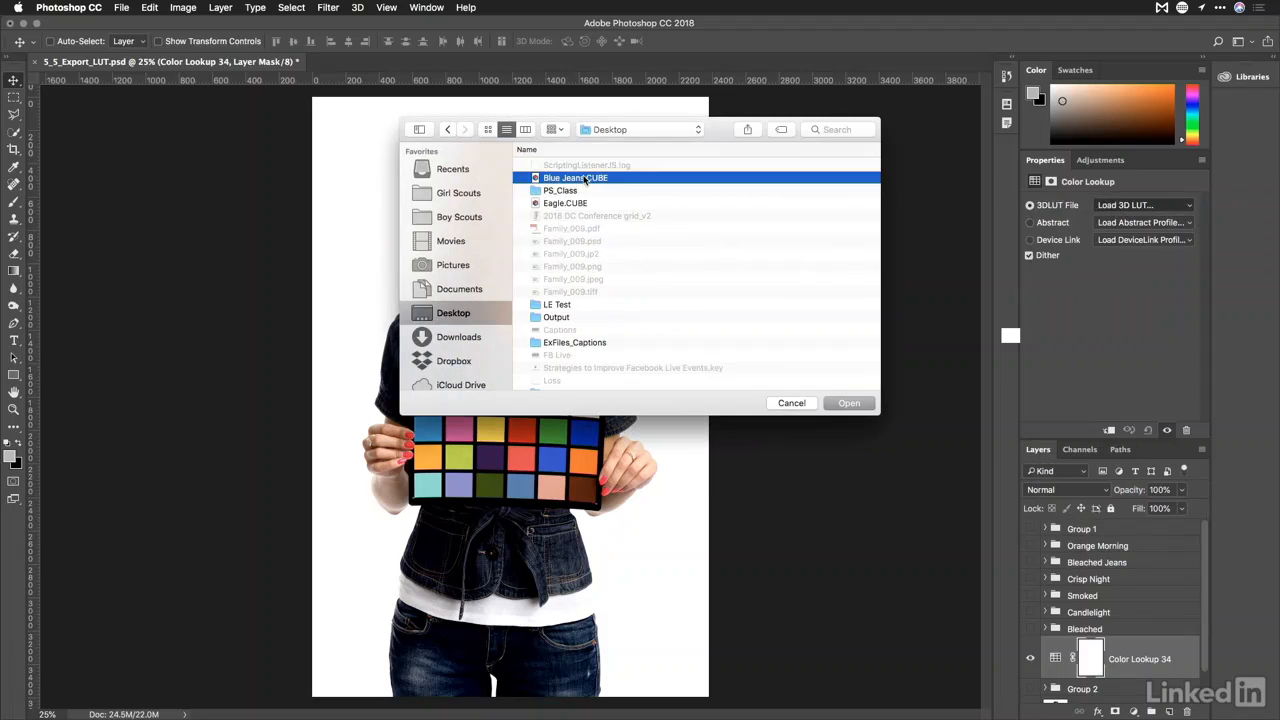
double_click(586, 178)
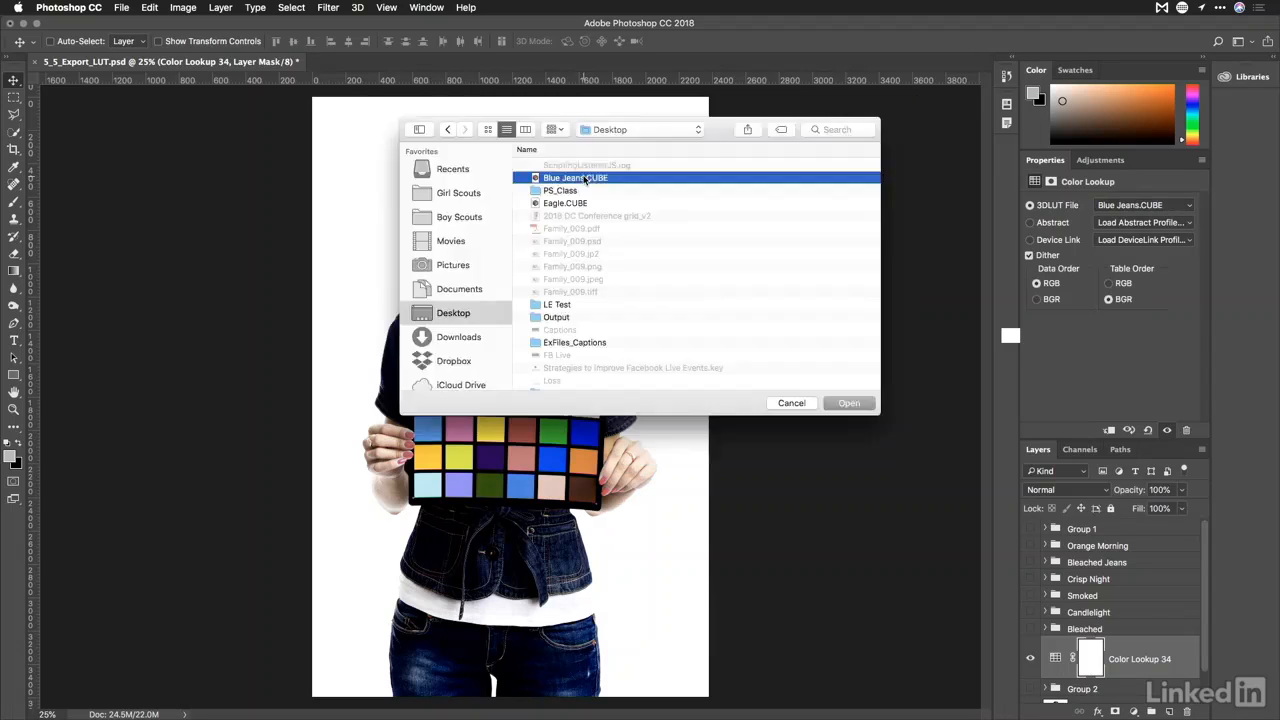
Compare the portrait with and without the Color Lookup layer, and delete that layer
left_click(1030, 658)
left_click(1029, 660)
left_click(1029, 660)
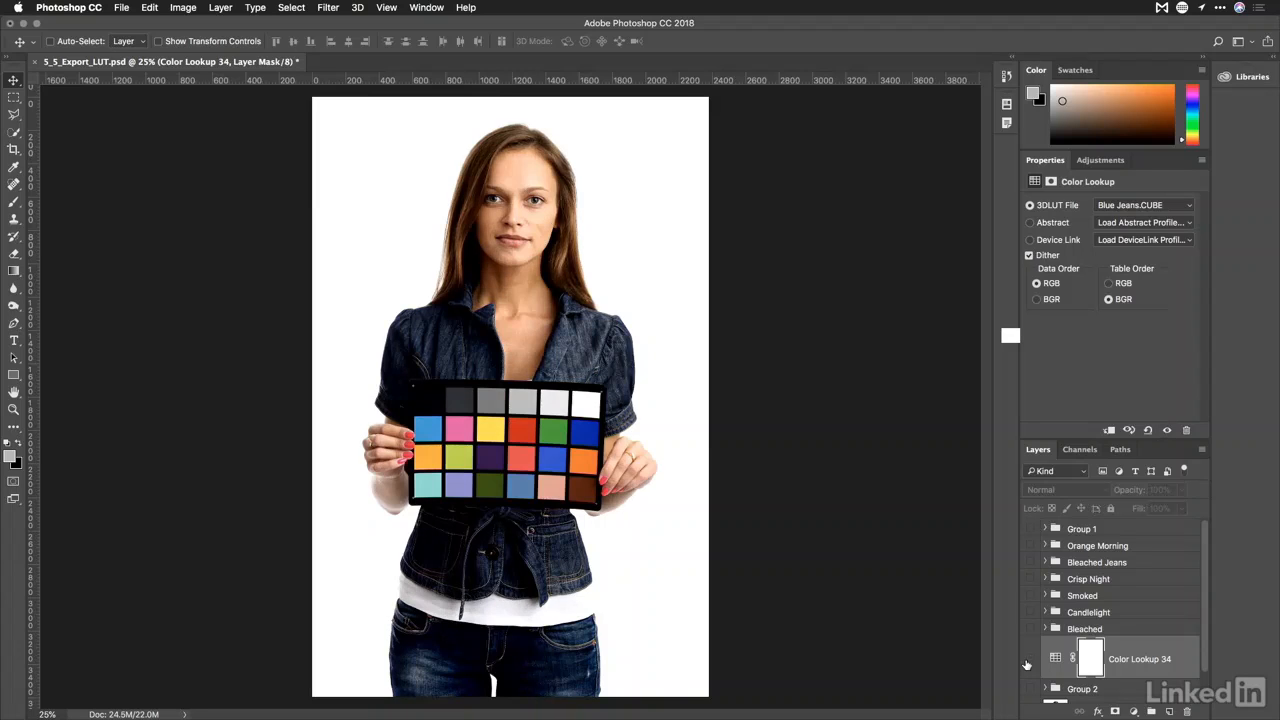
left_click(1029, 660)
left_click_drag(1175, 673, 1186, 711)
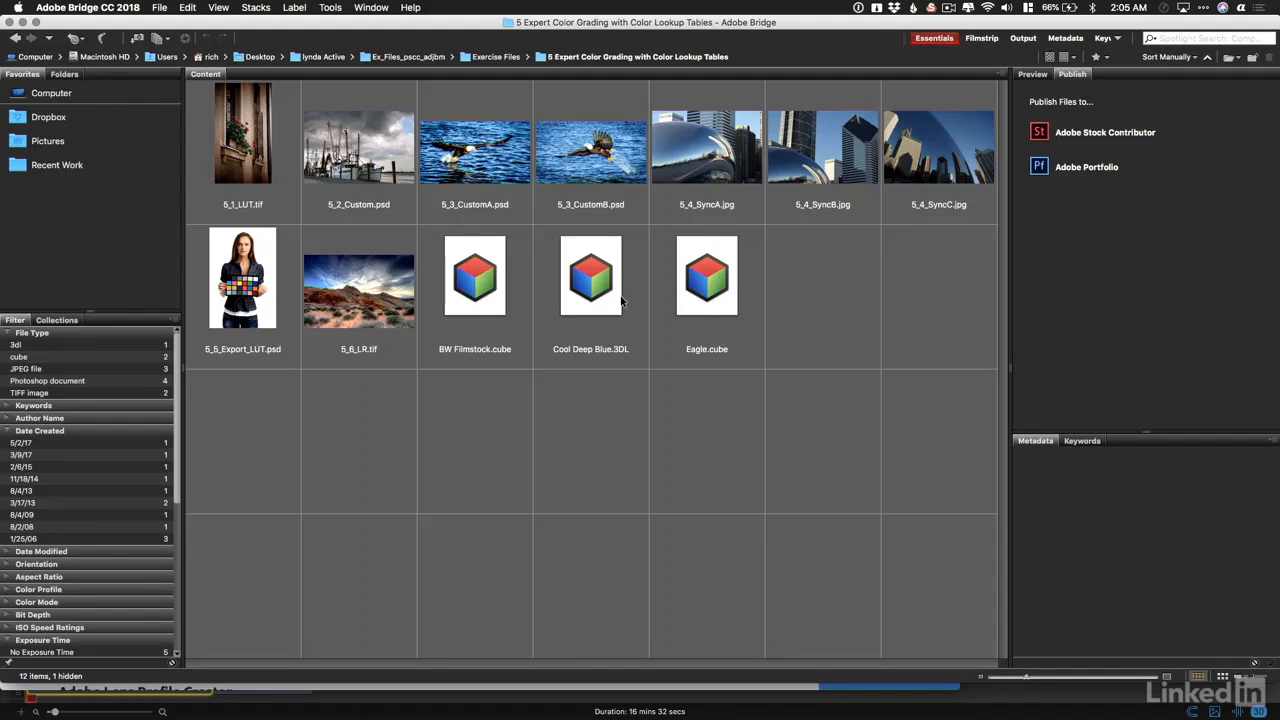
In Adobe Bridge, open 5_6_LR.tif in Camera Raw
left_click(381, 304)
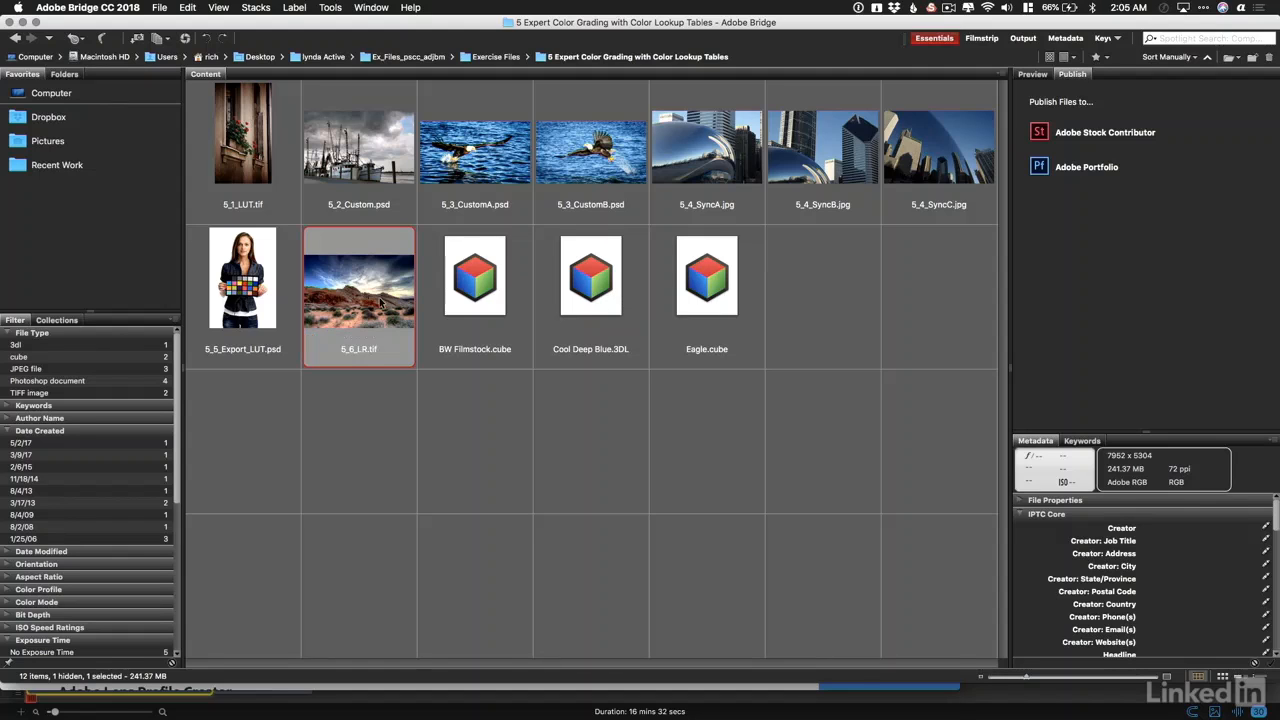
right_click(381, 304)
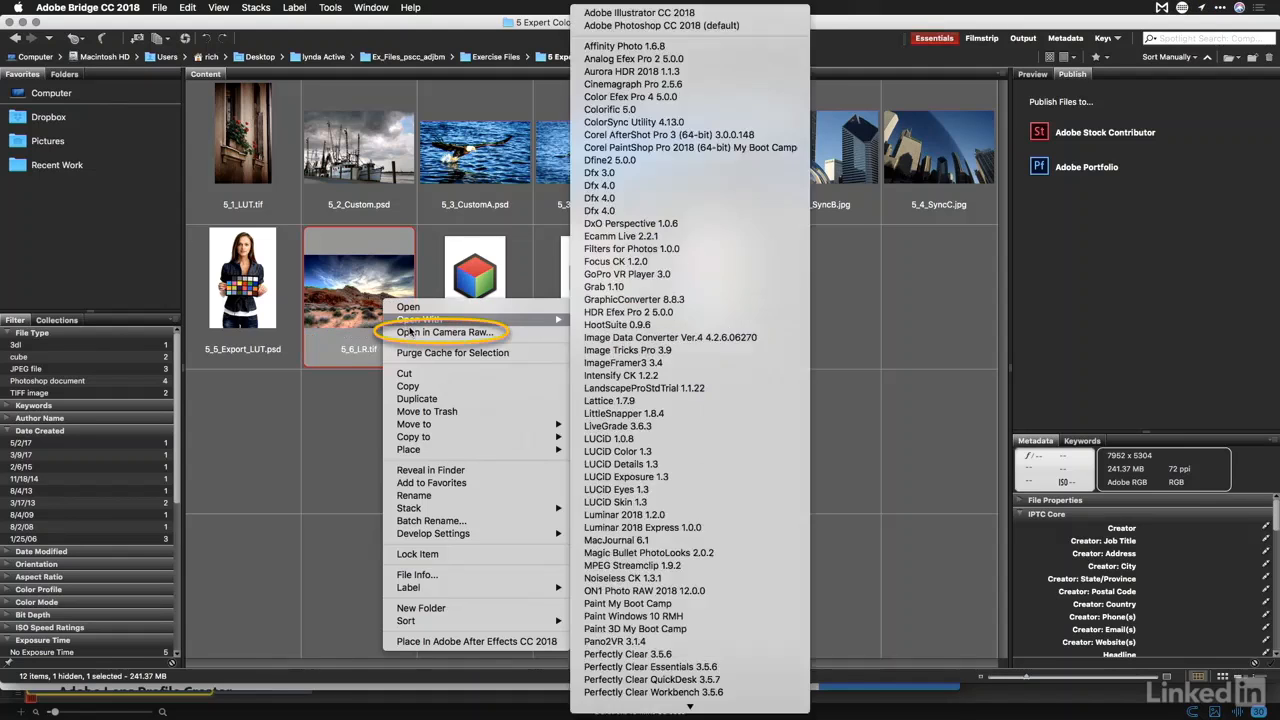
left_click(411, 333)
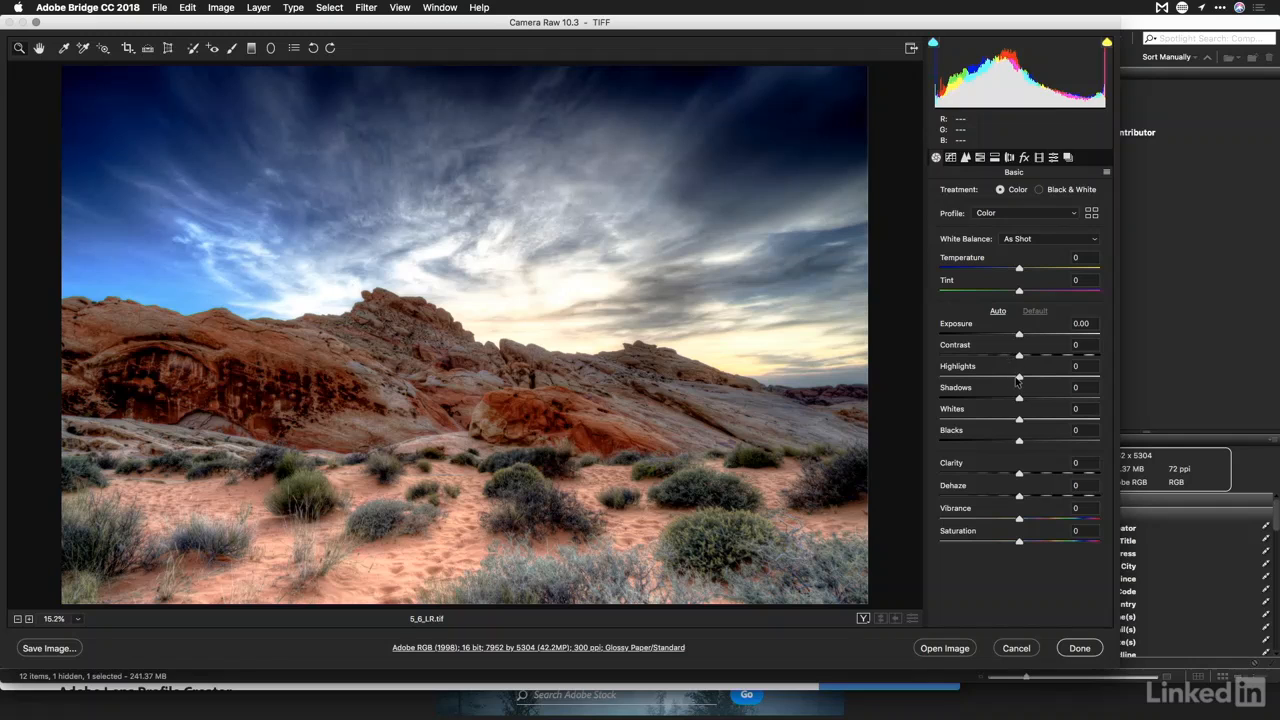
Set the desert photo's Highlights to -61, Shadows to +47, Clarity to +29 and Vibrance to +33
left_click_drag(1017, 381, 958, 377)
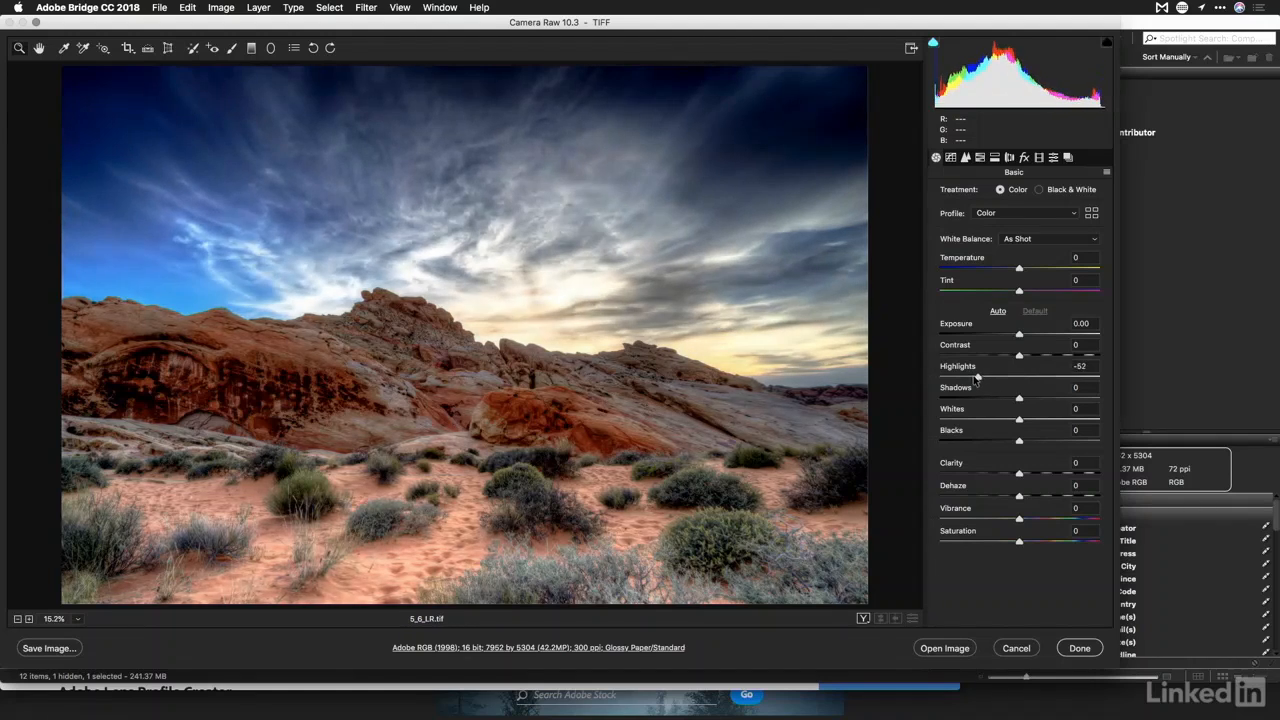
left_click_drag(1023, 402, 1056, 398)
left_click_drag(1037, 472, 1043, 473)
mouse_move(1047, 519)
left_mouse_down()
mouse_move(1081, 519)
mouse_move(1046, 519)
left_mouse_up()
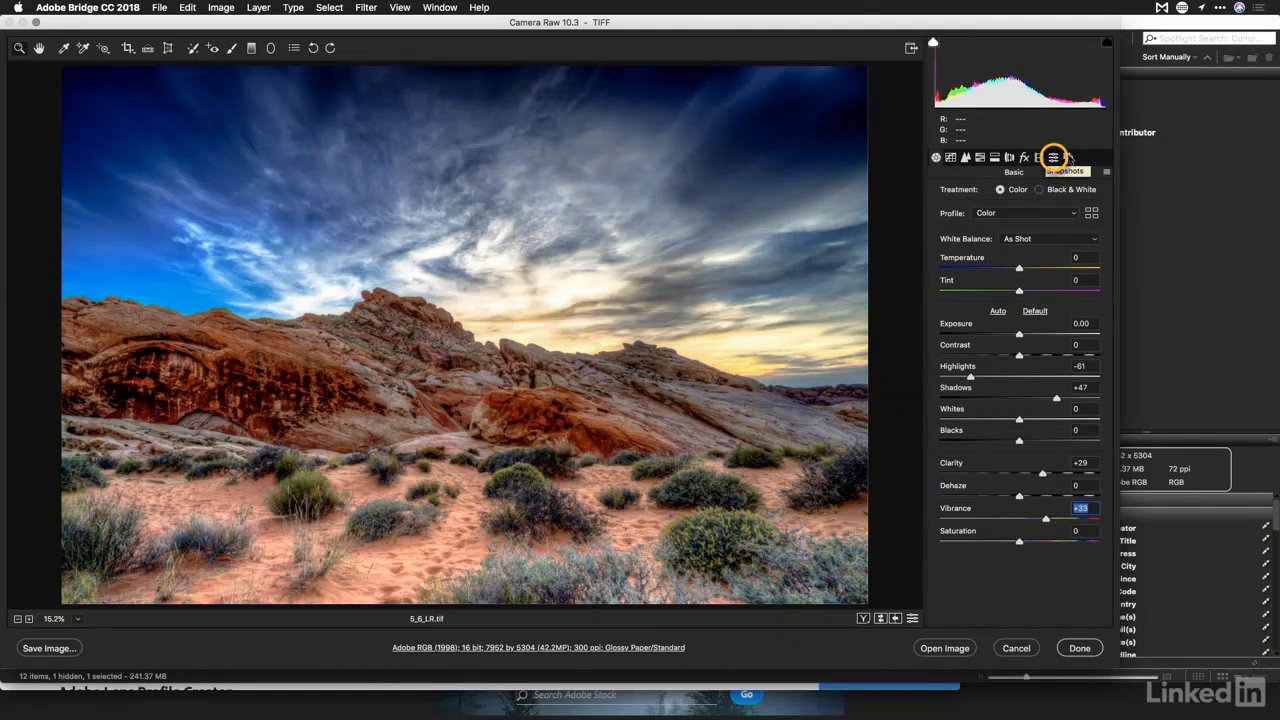
Examine the options for creating a new preset and a new profile in Camera Raw, cancelling each dialog
left_click(1053, 157)
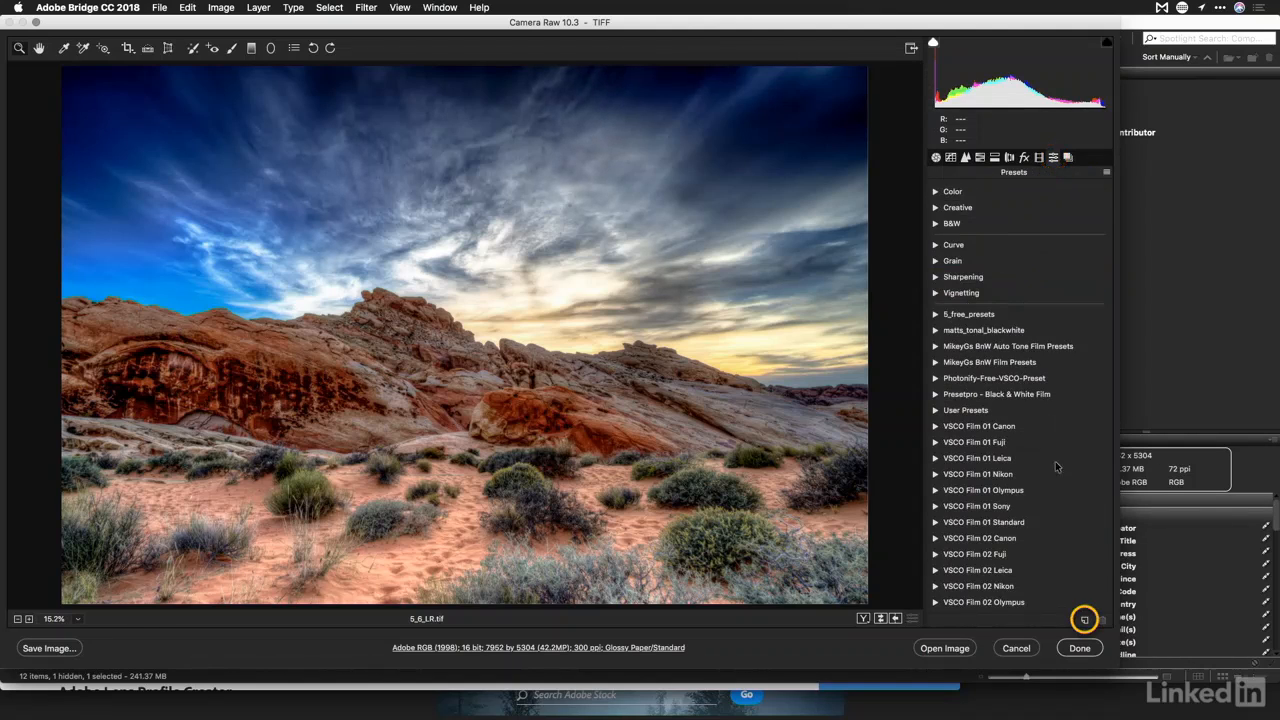
left_click(1085, 621)
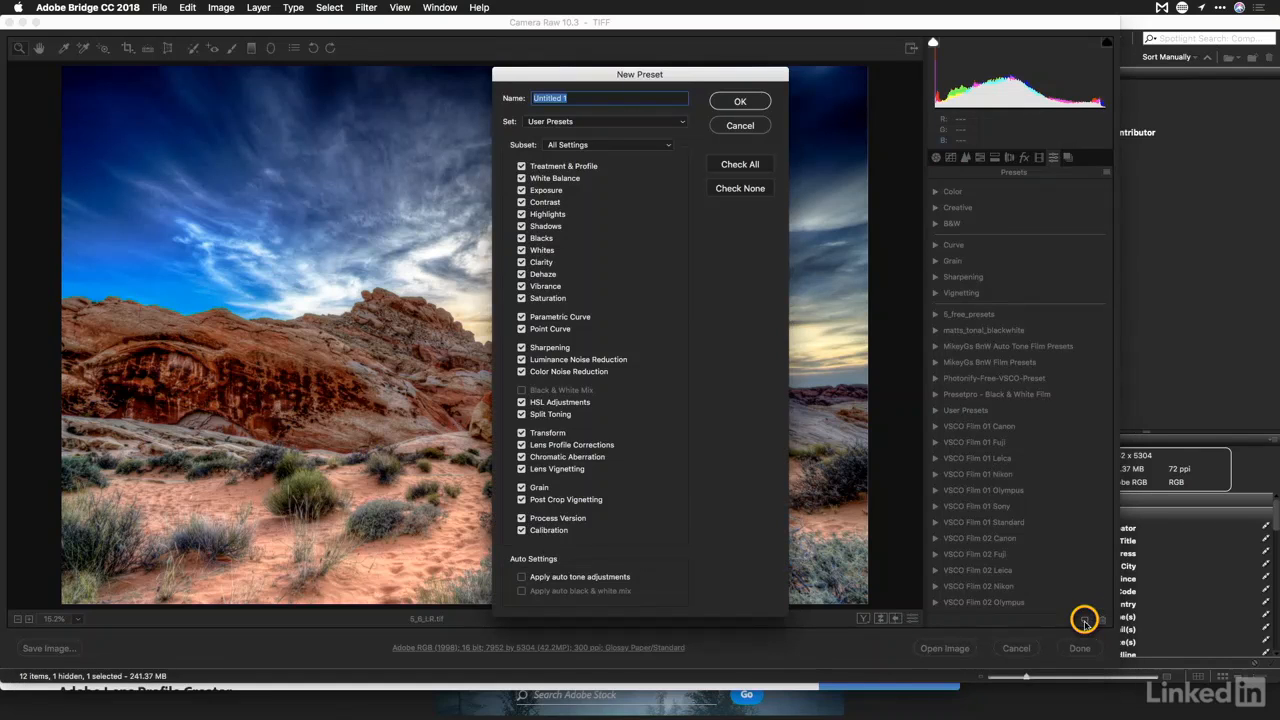
left_click(740, 126)
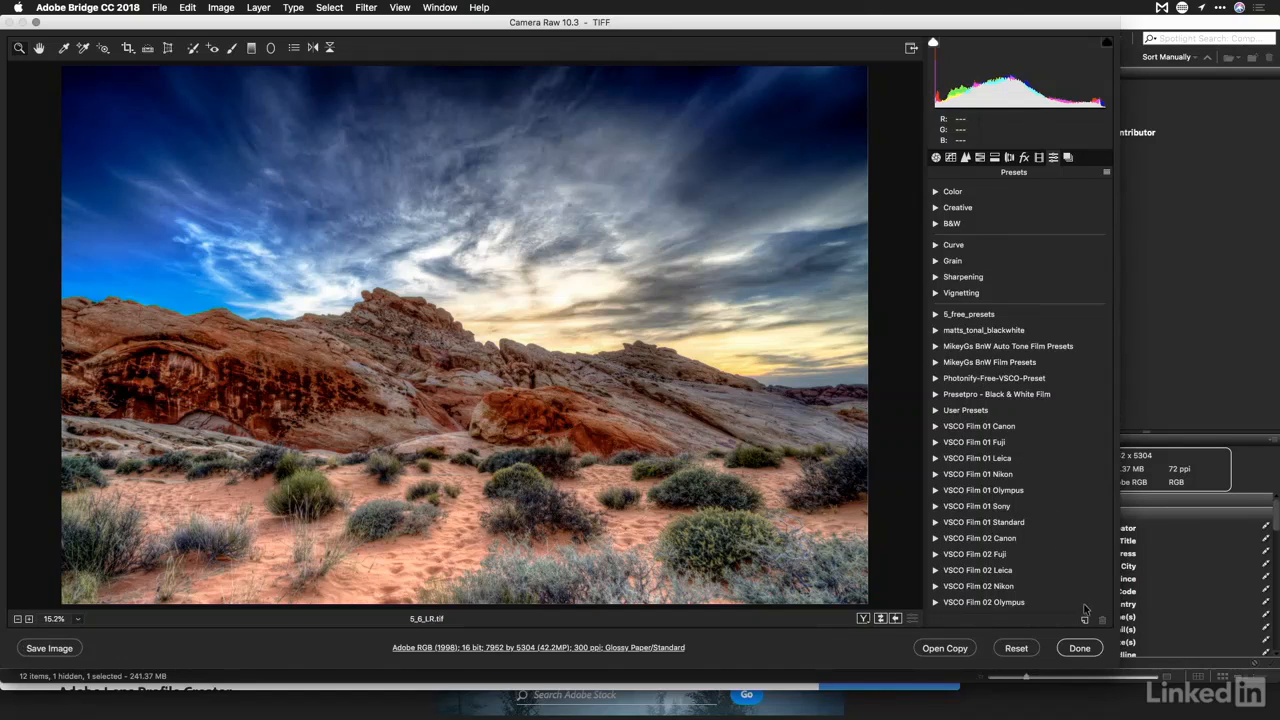
left_click(1085, 621, "alt")
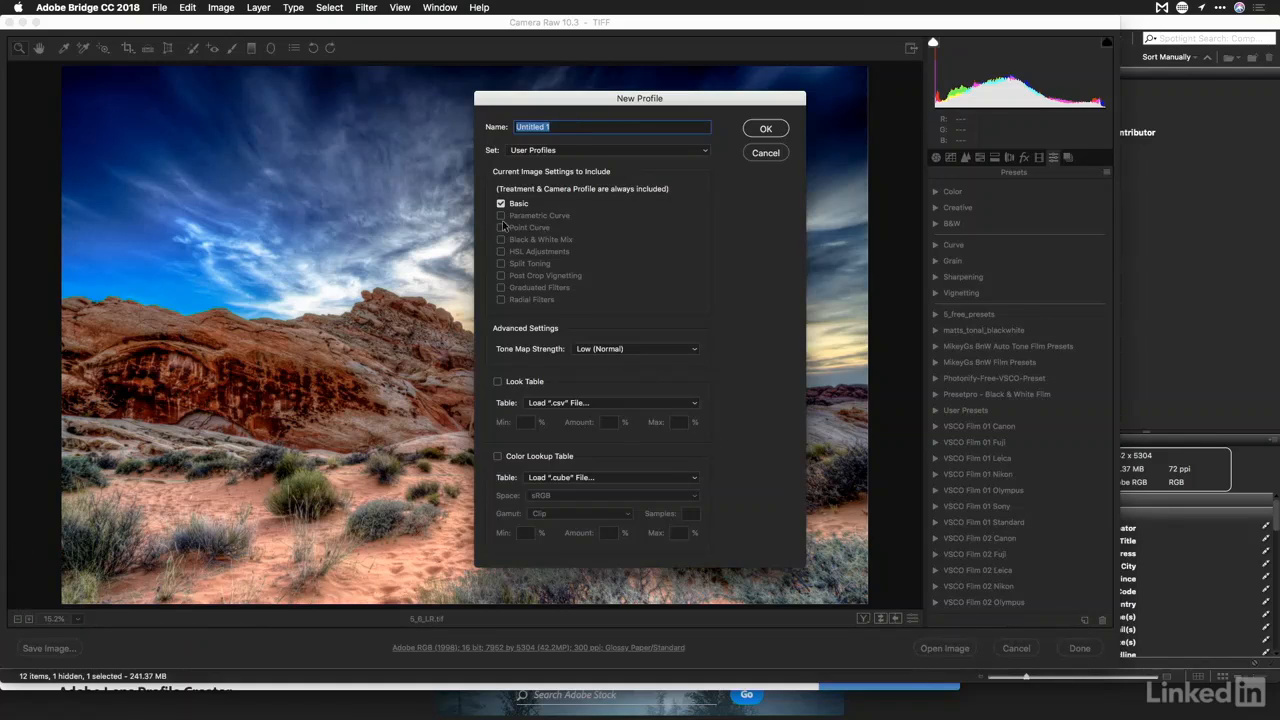
left_click(770, 153)
Examine the channel choices and curve presets available for the point Tone Curve
left_click(950, 157)
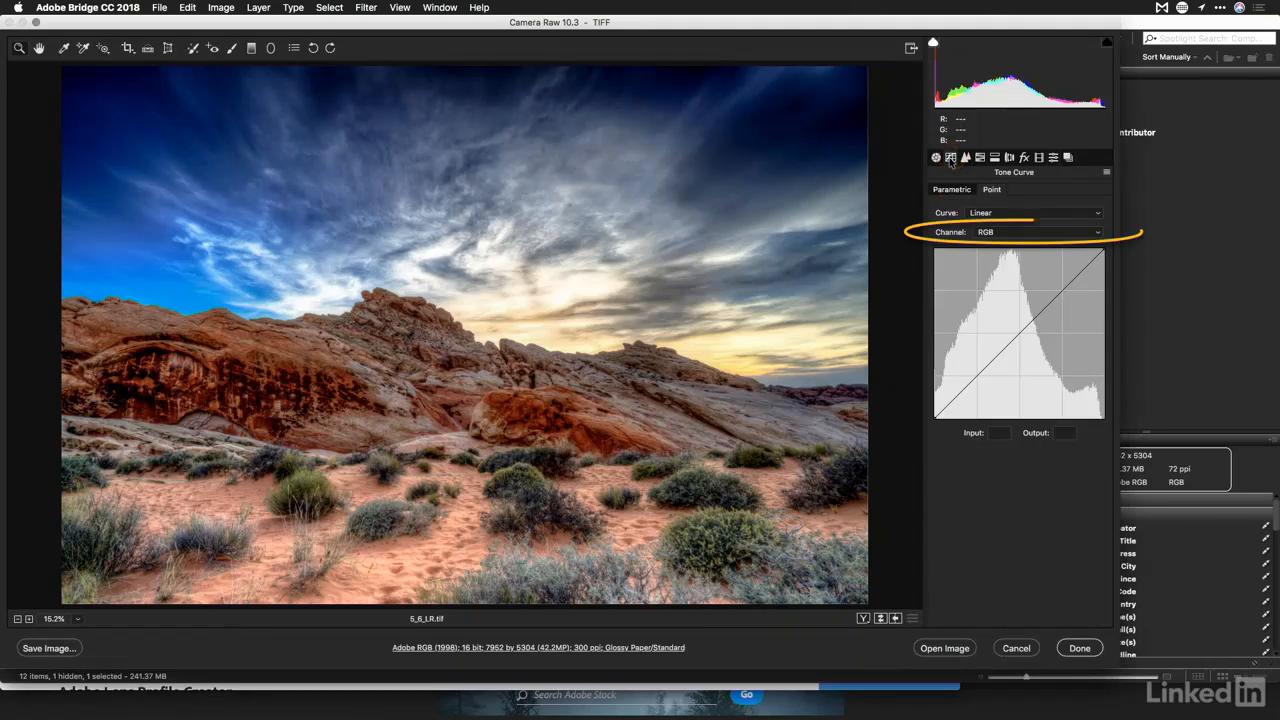
left_click(996, 232)
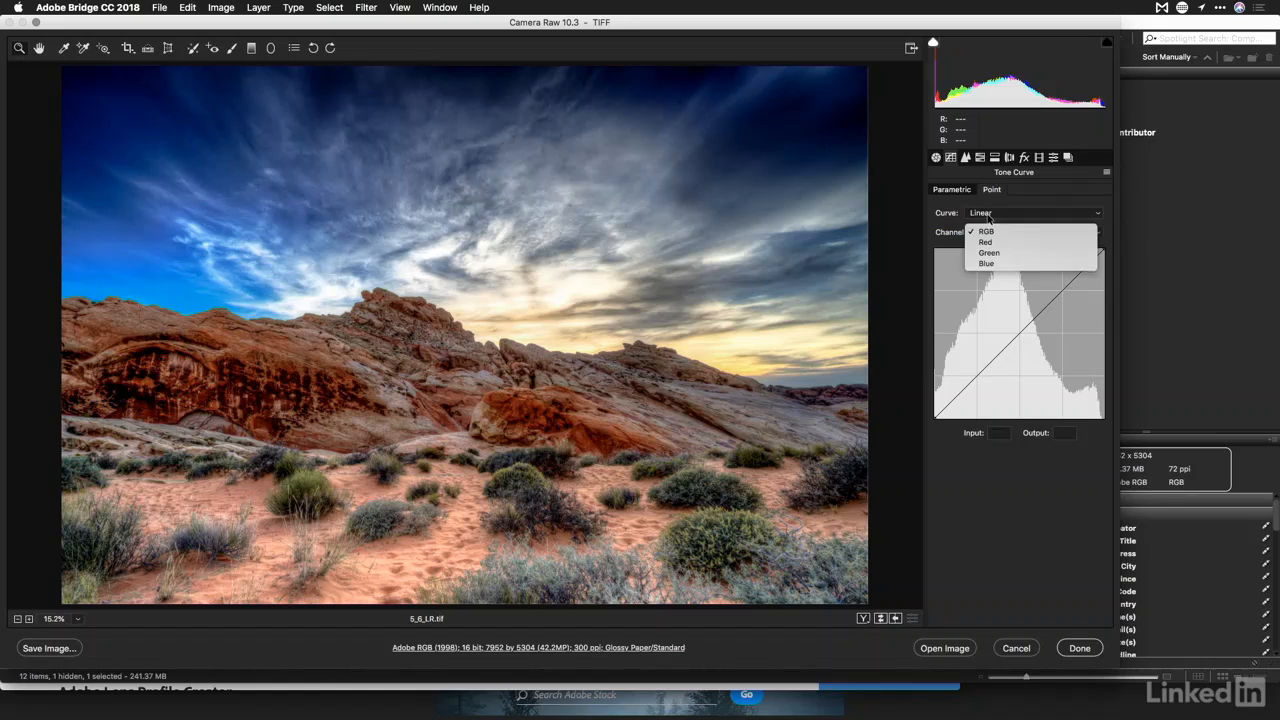
left_click(992, 222)
left_click(988, 216)
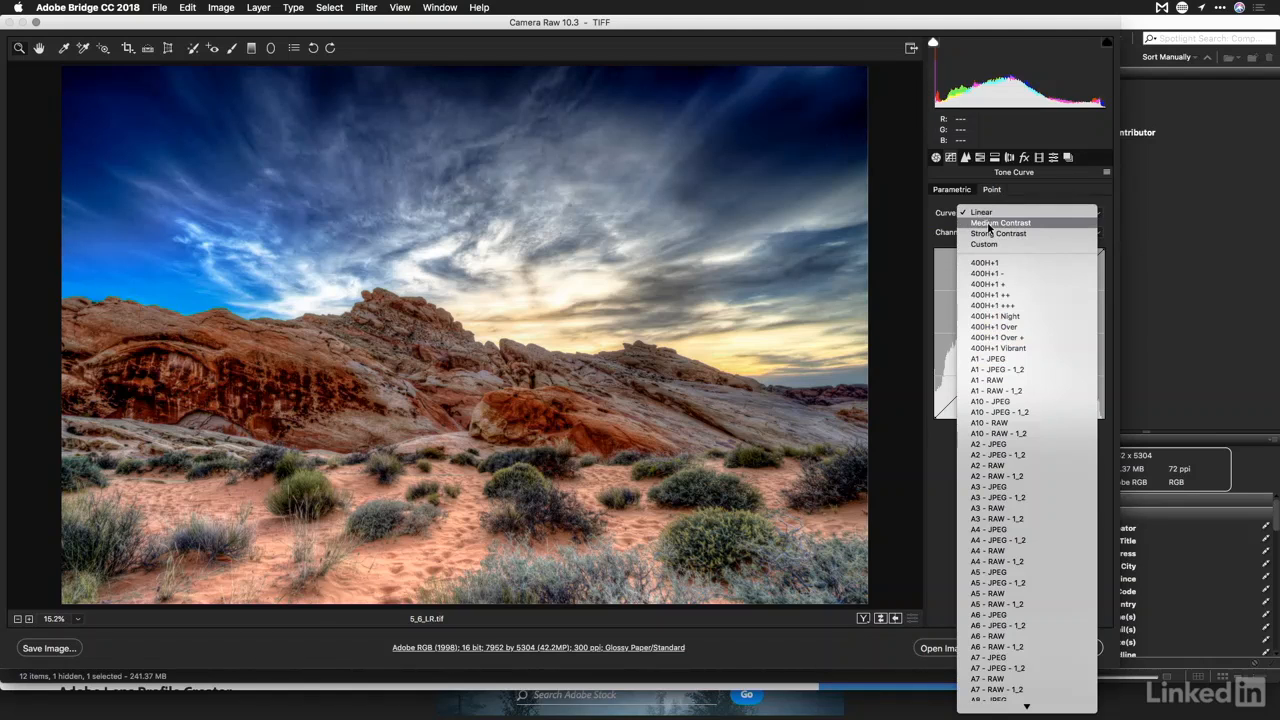
left_click(988, 224)
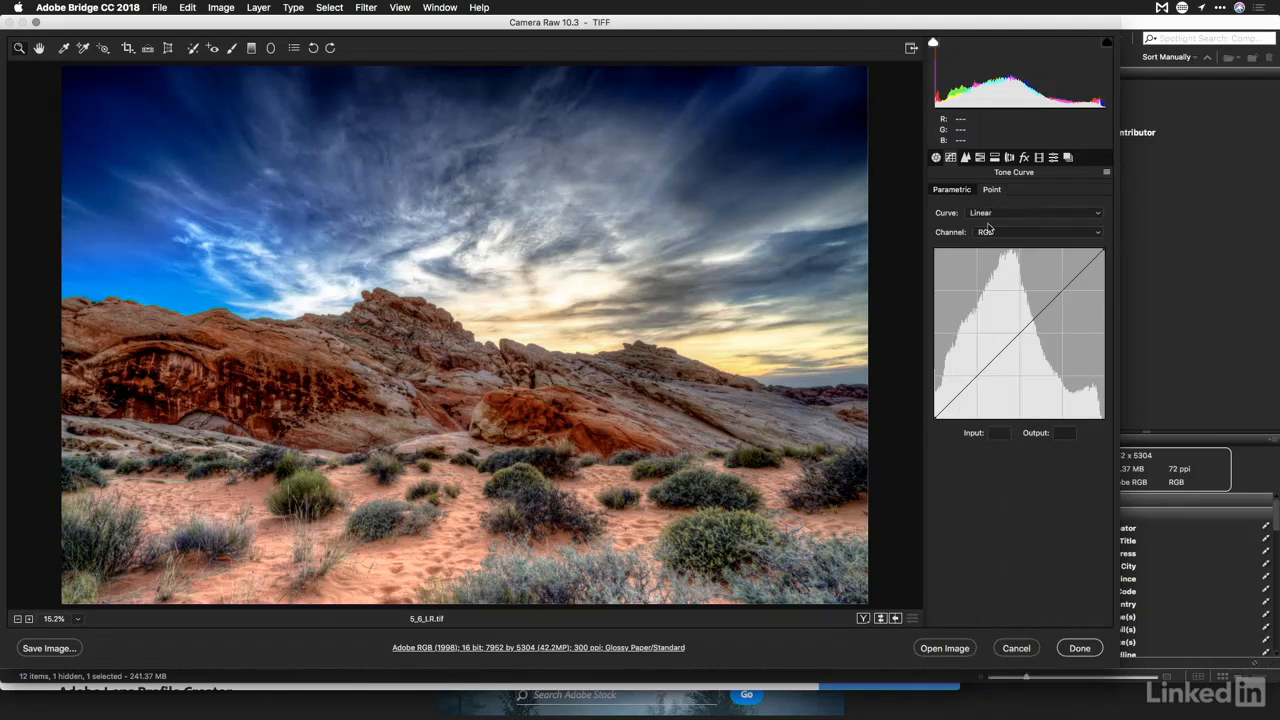
Set sharpening Amount to 28, Radius to 0.8 and Masking to 65, with luminance noise reduction at 18
left_click(966, 157)
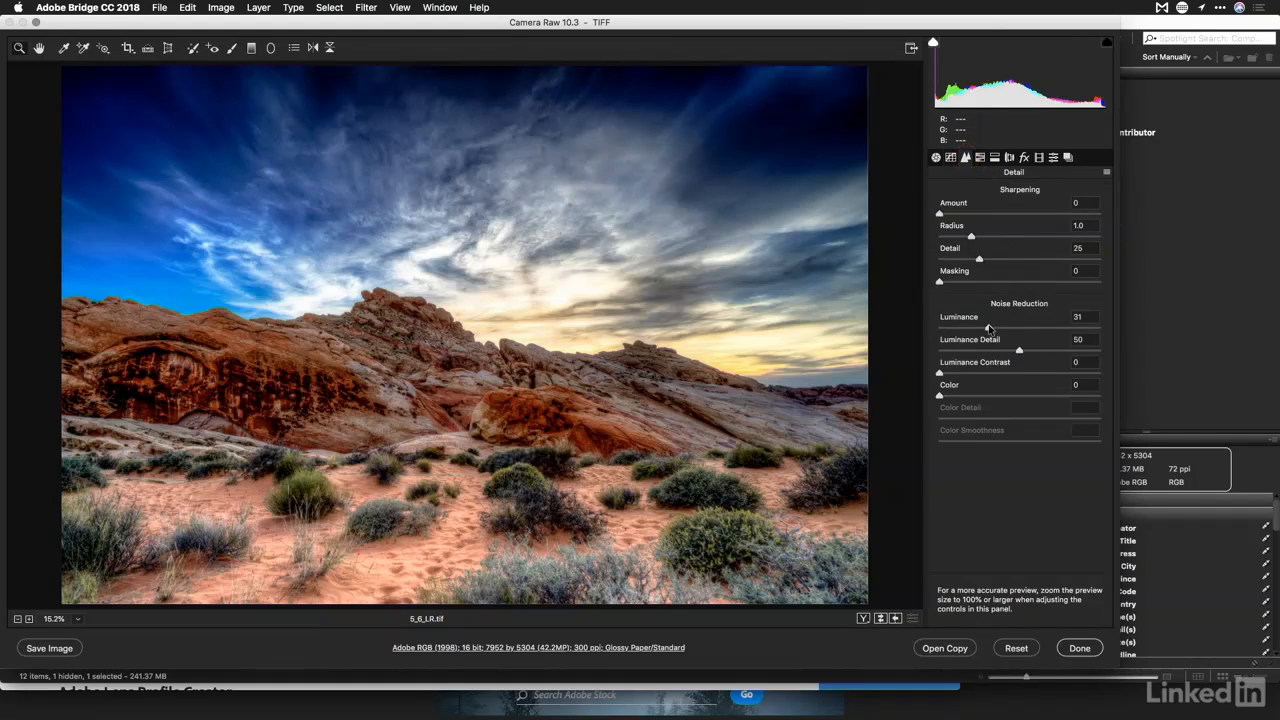
left_click_drag(988, 328, 968, 328)
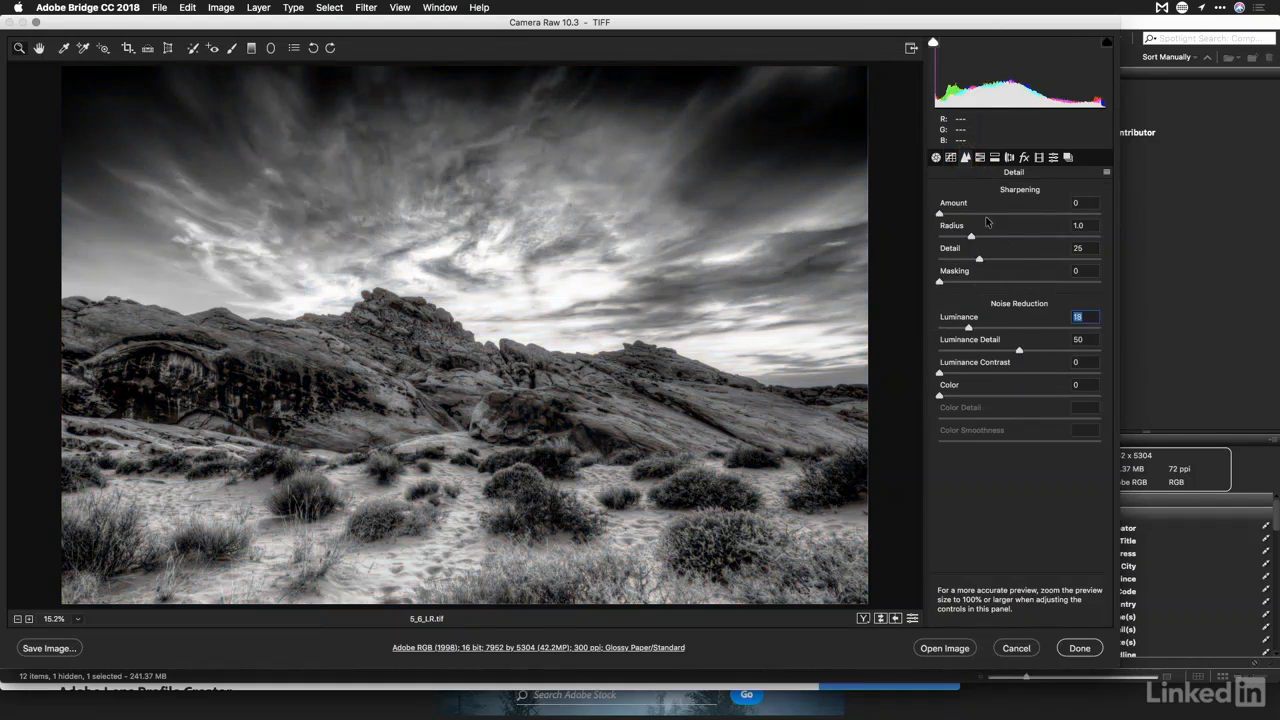
left_click_drag(986, 222, 968, 217)
left_click_drag(963, 282, 1044, 281)
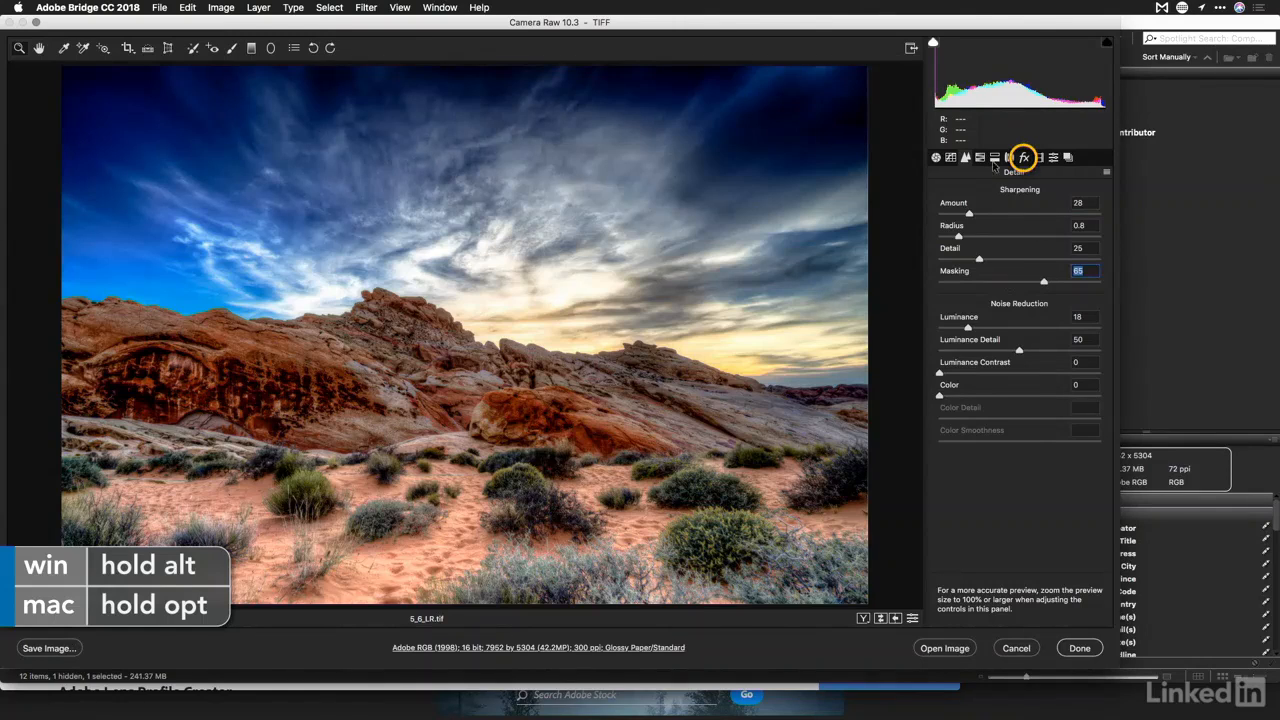
Add a post-crop vignette to the desert photo with Amount -24 and Feather 100
left_click(1023, 158)
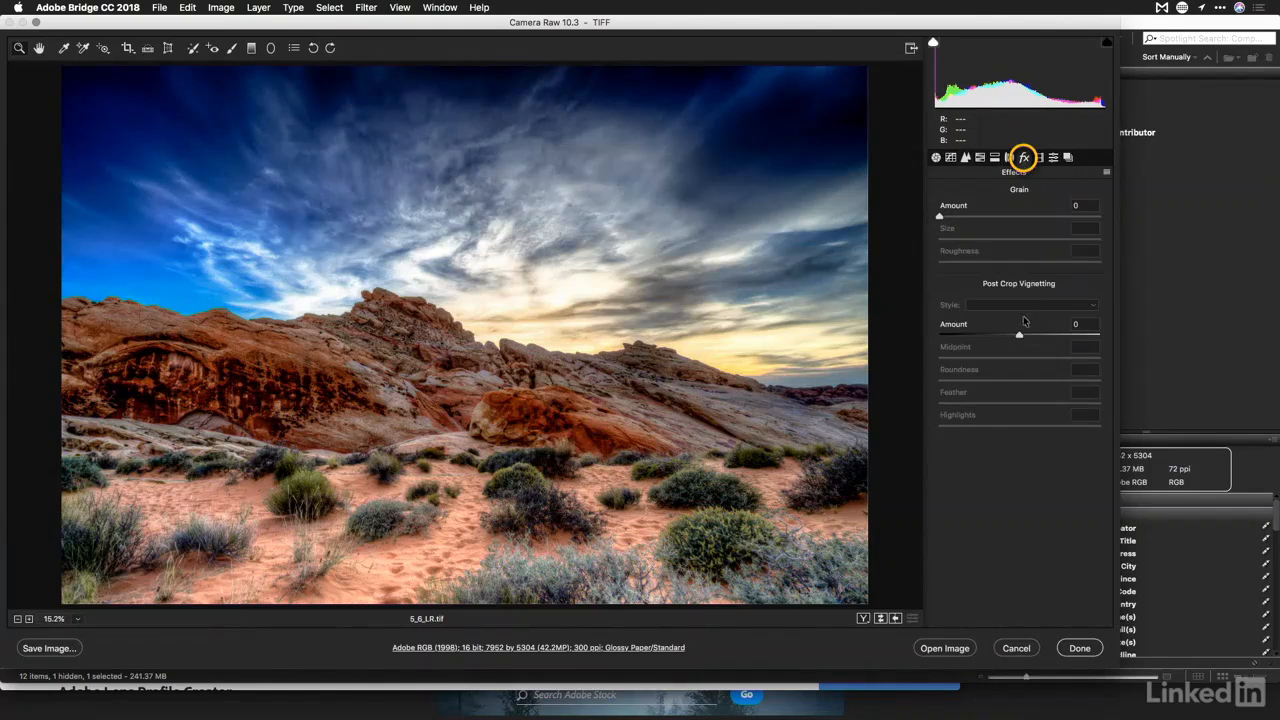
left_click_drag(1019, 335, 1000, 338)
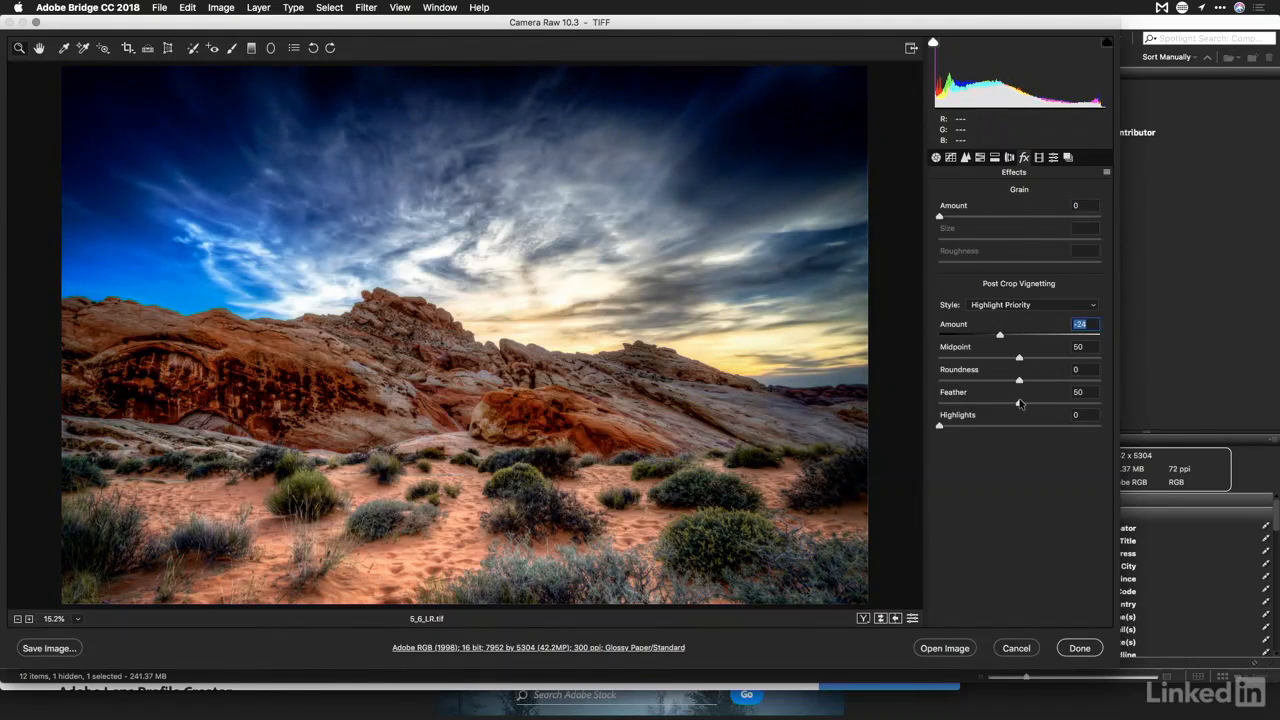
left_click_drag(1019, 403, 1114, 404)
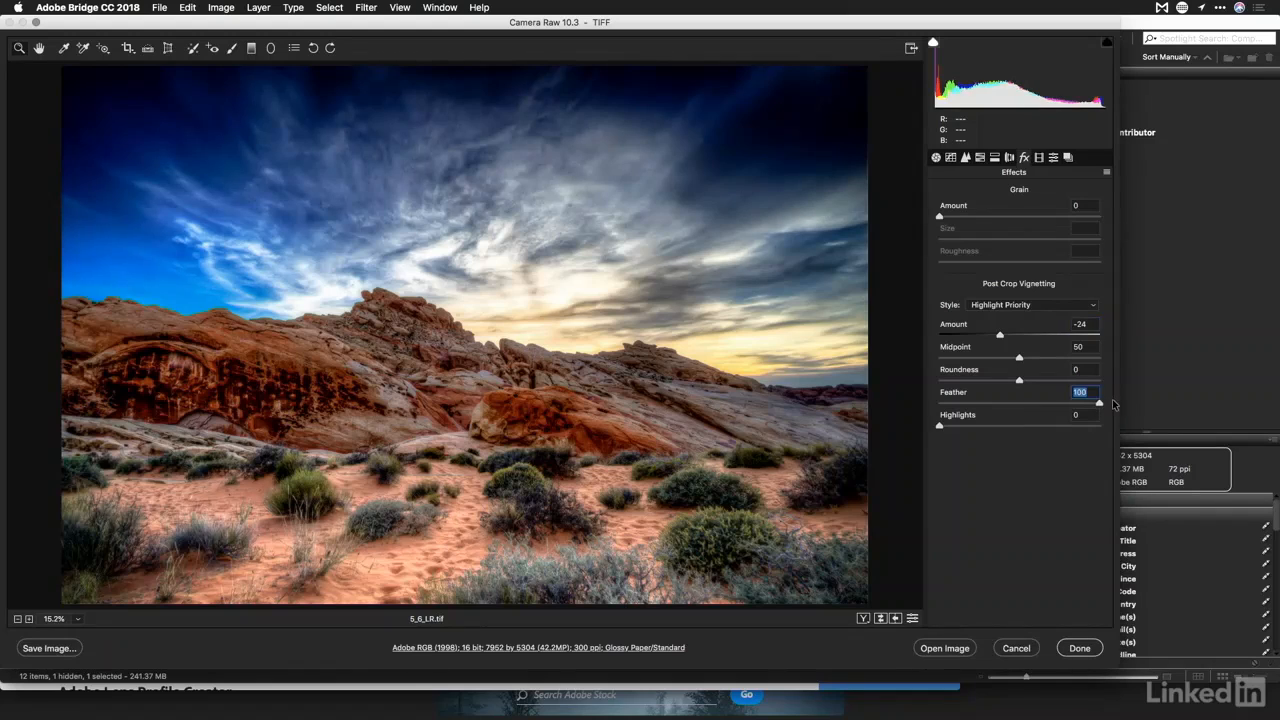
Start a new profile from the current photo settings with Tone Map Strength set to Medium
left_click(1053, 159)
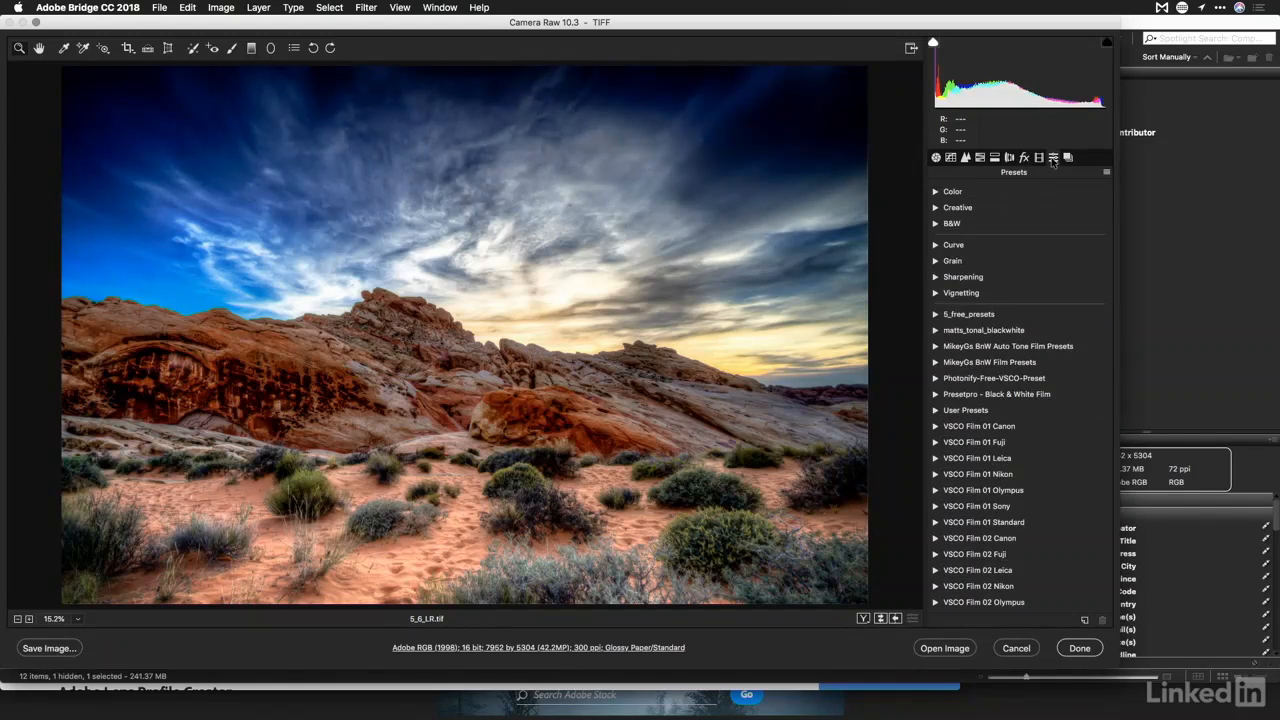
key("alt")
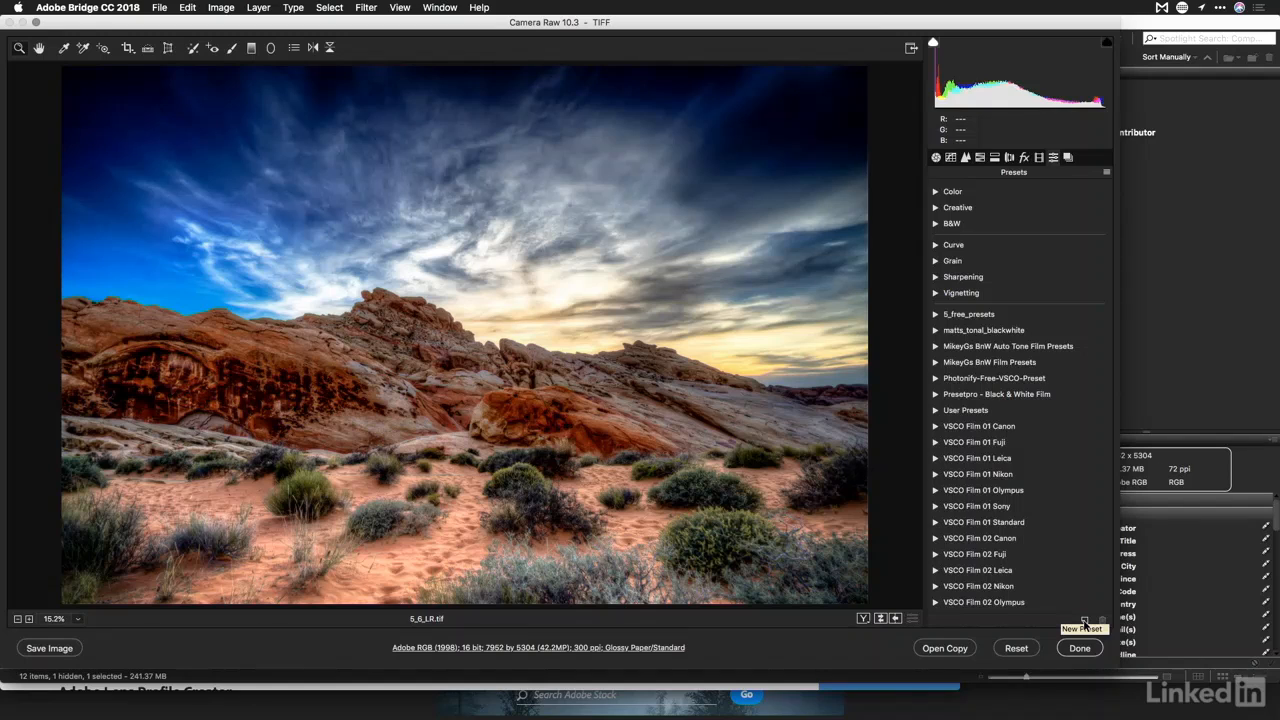
left_click(1085, 622, "alt")
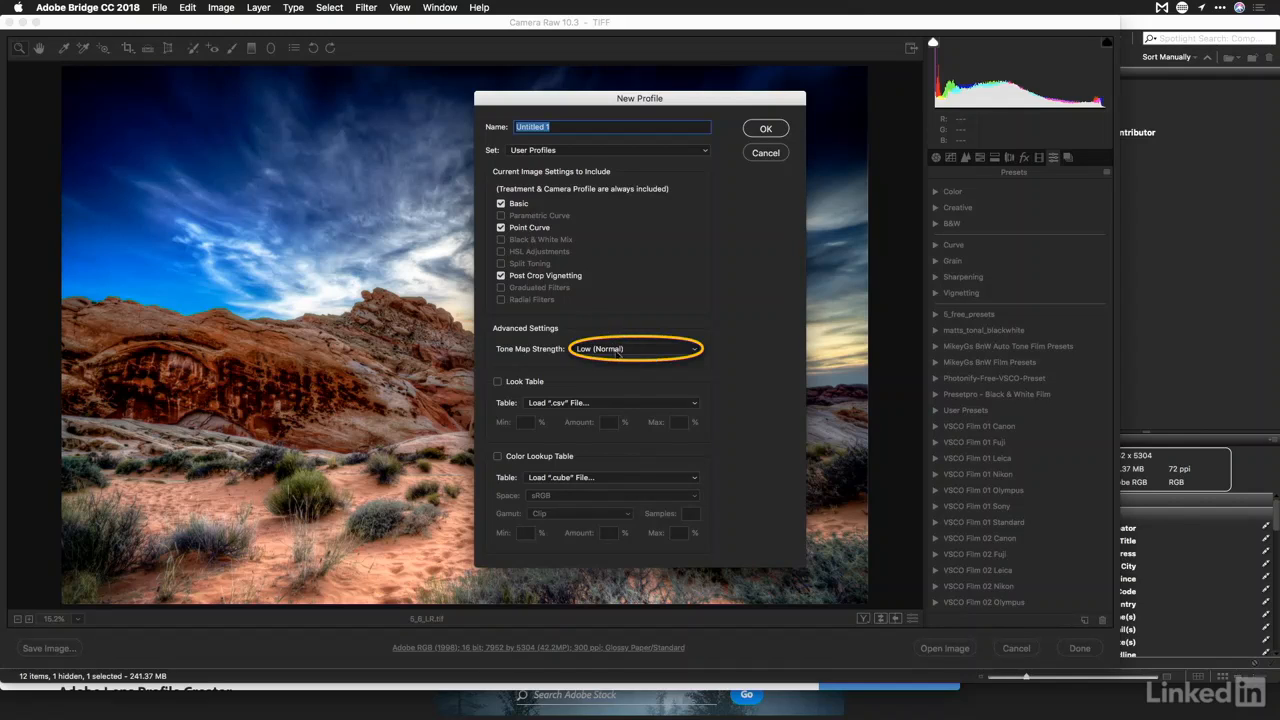
left_click(619, 349)
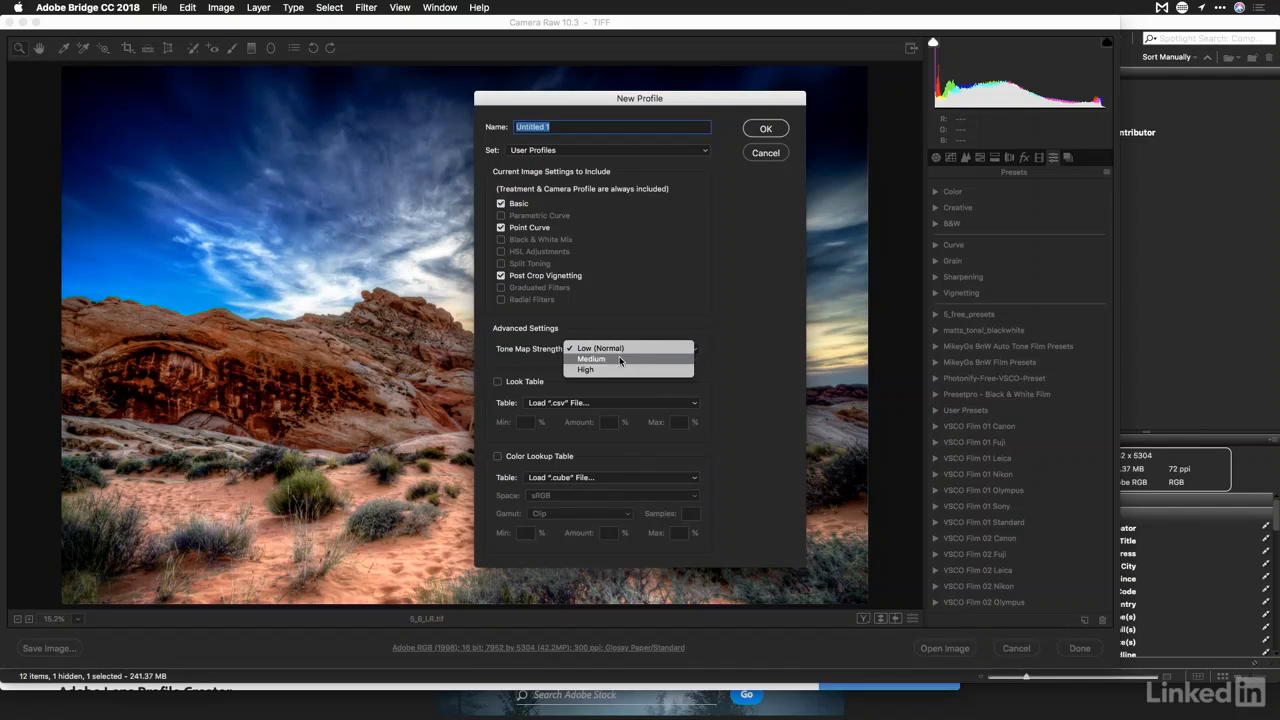
left_click(619, 358)
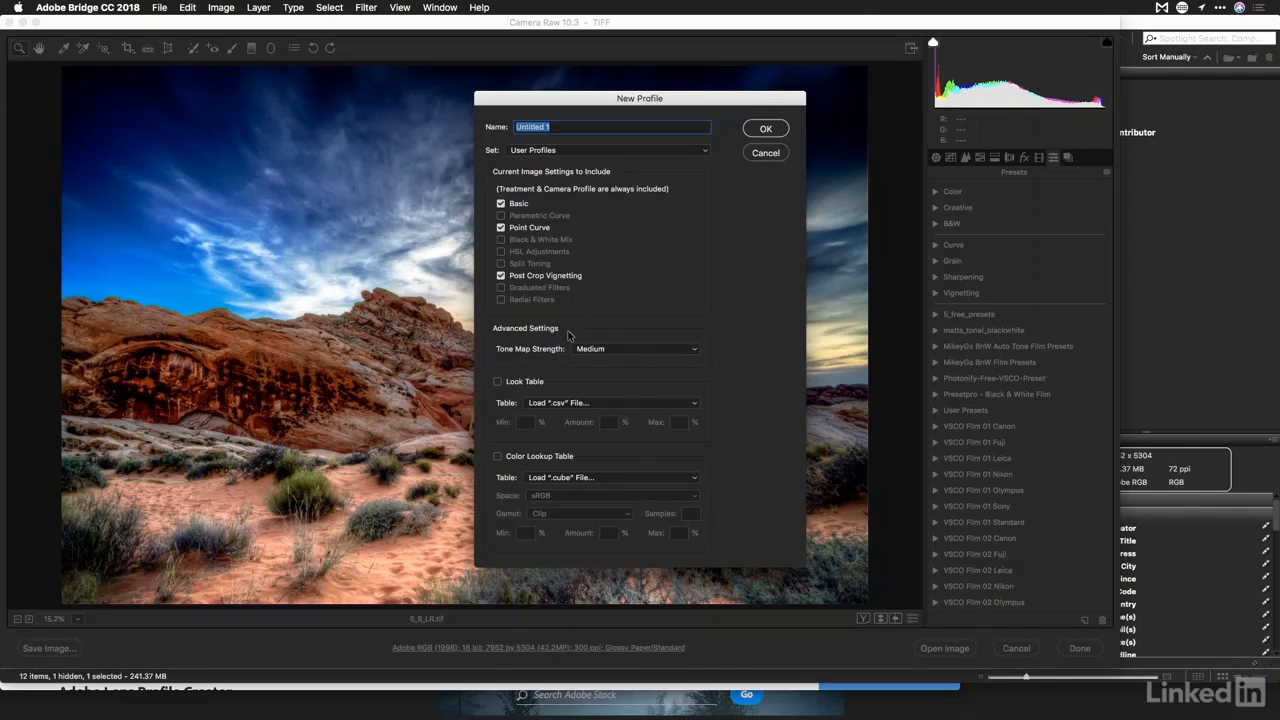
Load Eagle.CUBE from the Desktop as the new profile's Color Lookup Table
left_click(606, 477)
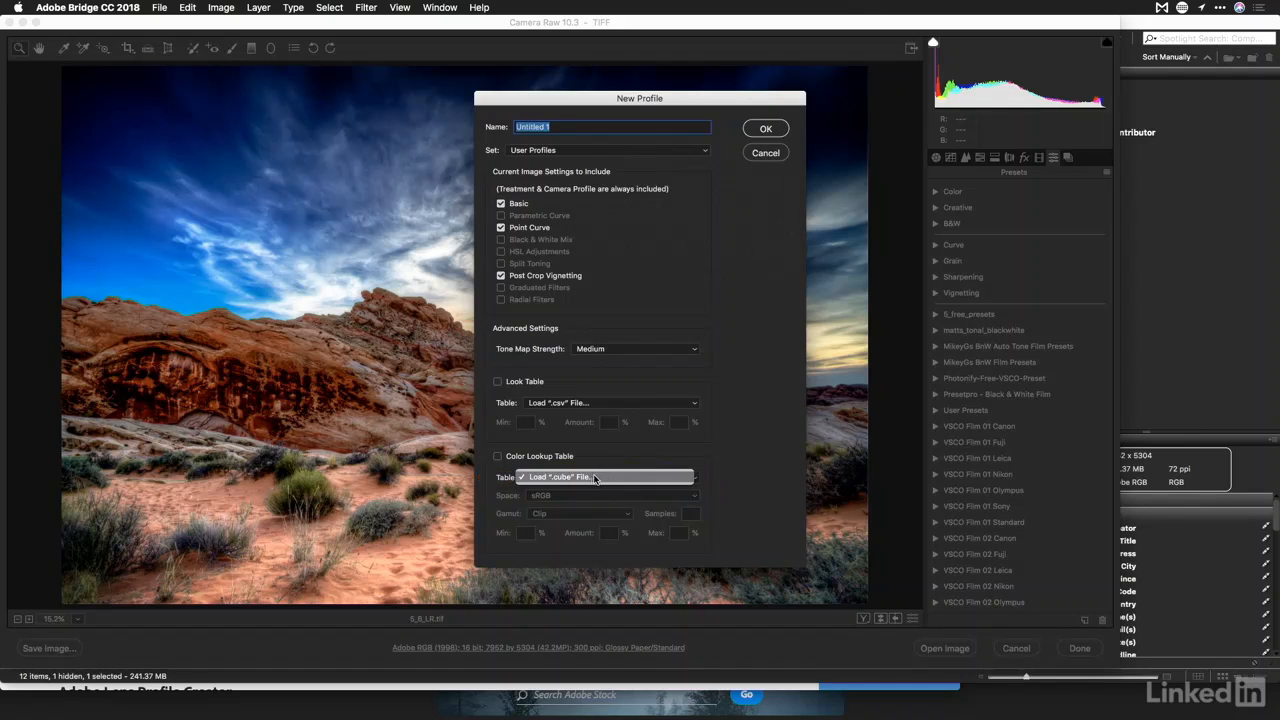
left_click(609, 478)
left_click(572, 331)
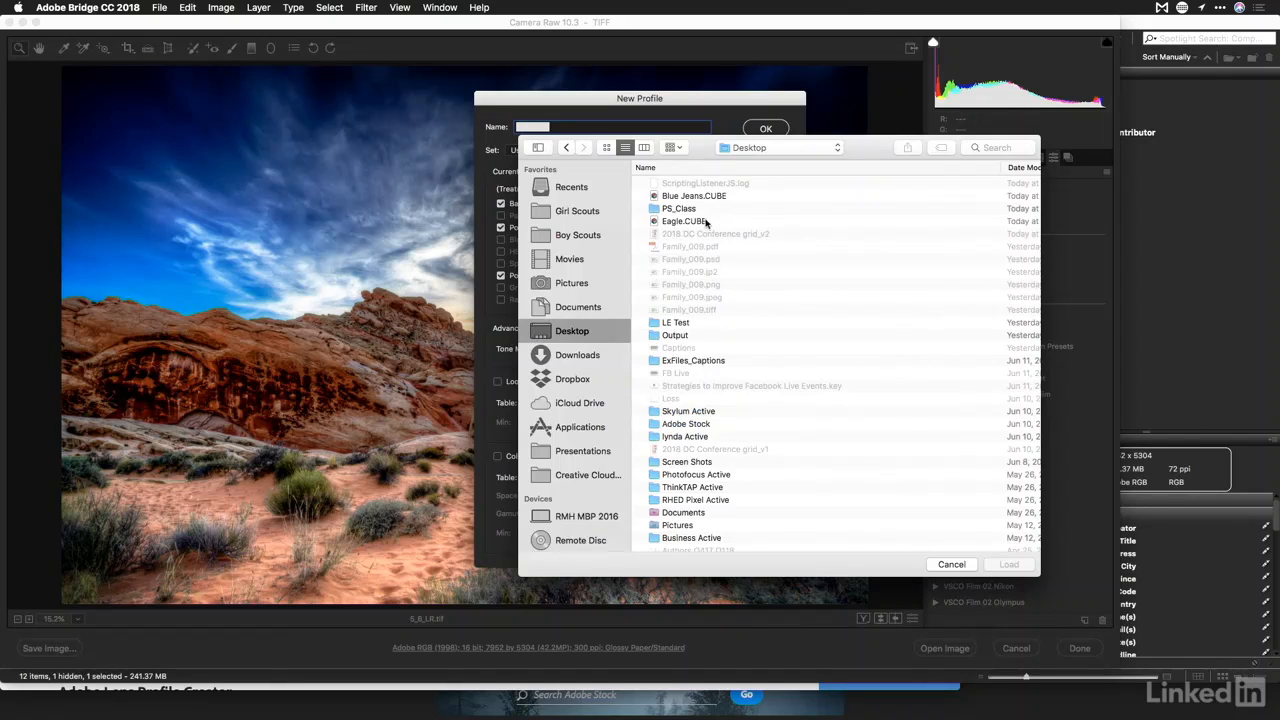
left_click(704, 224)
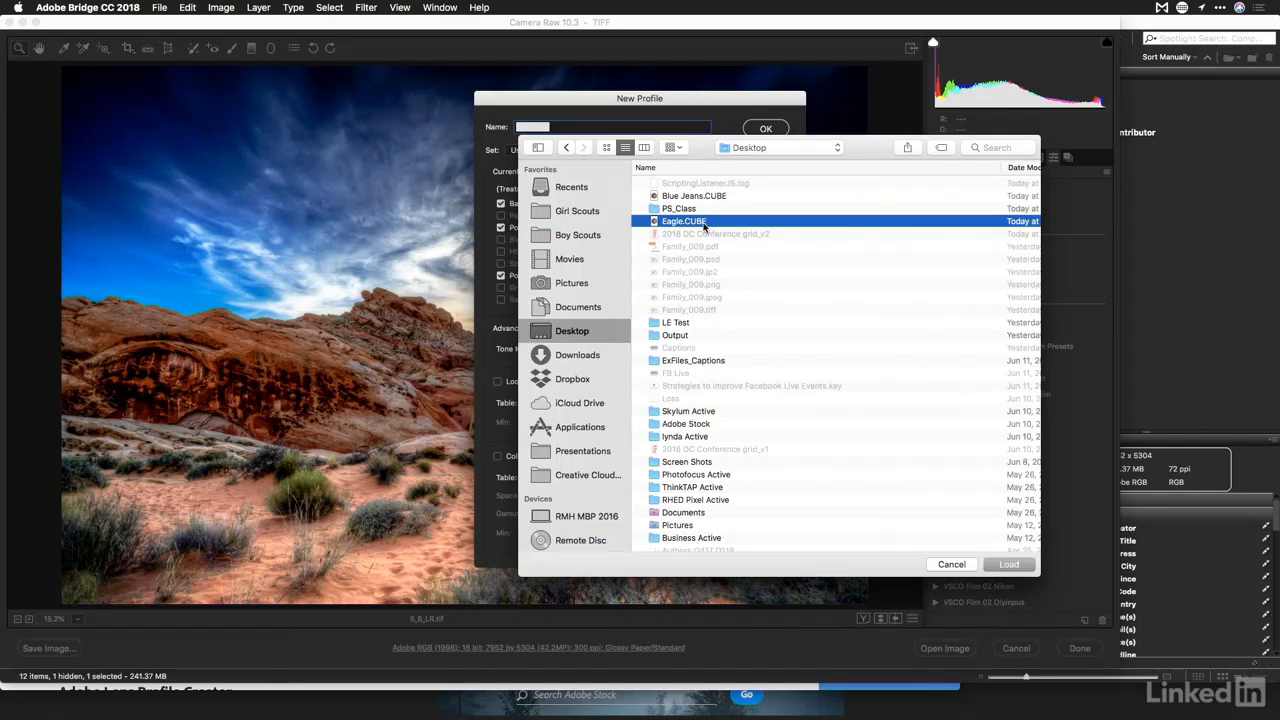
double_click(704, 222)
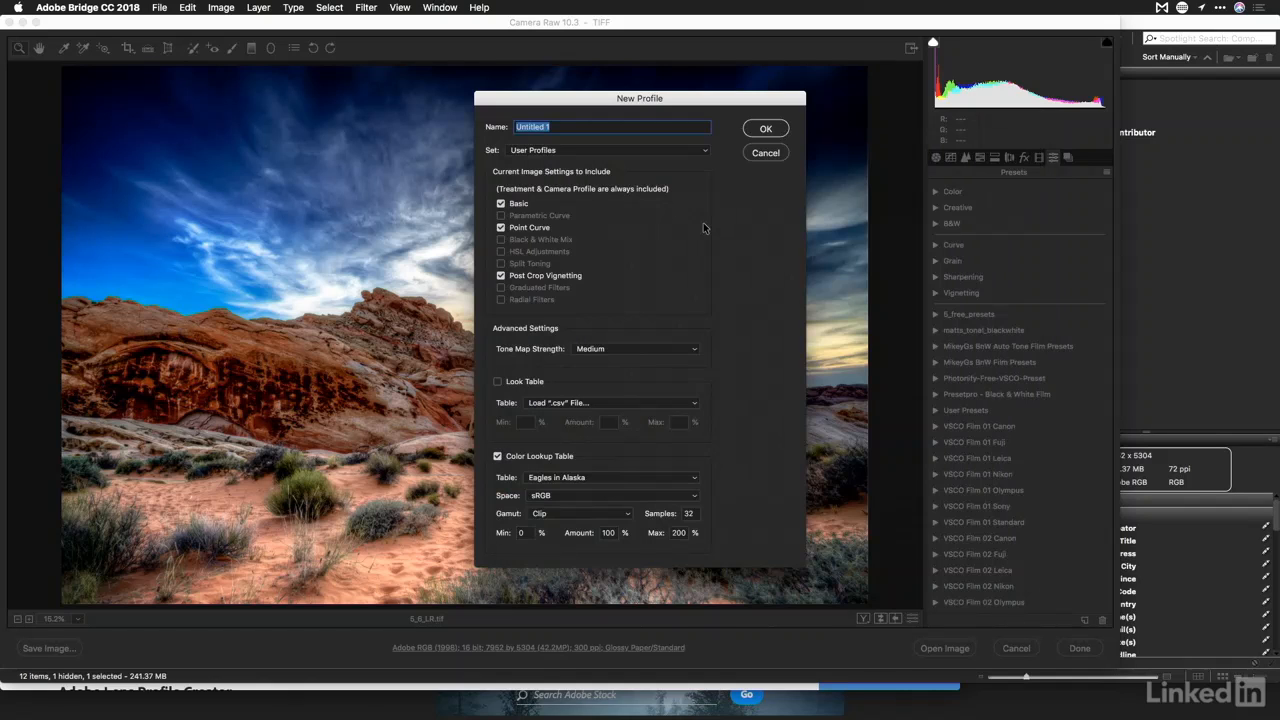
Set the lookup table's space to Adobe RGB and save the new profile as Crisp Landscape
left_click(565, 495)
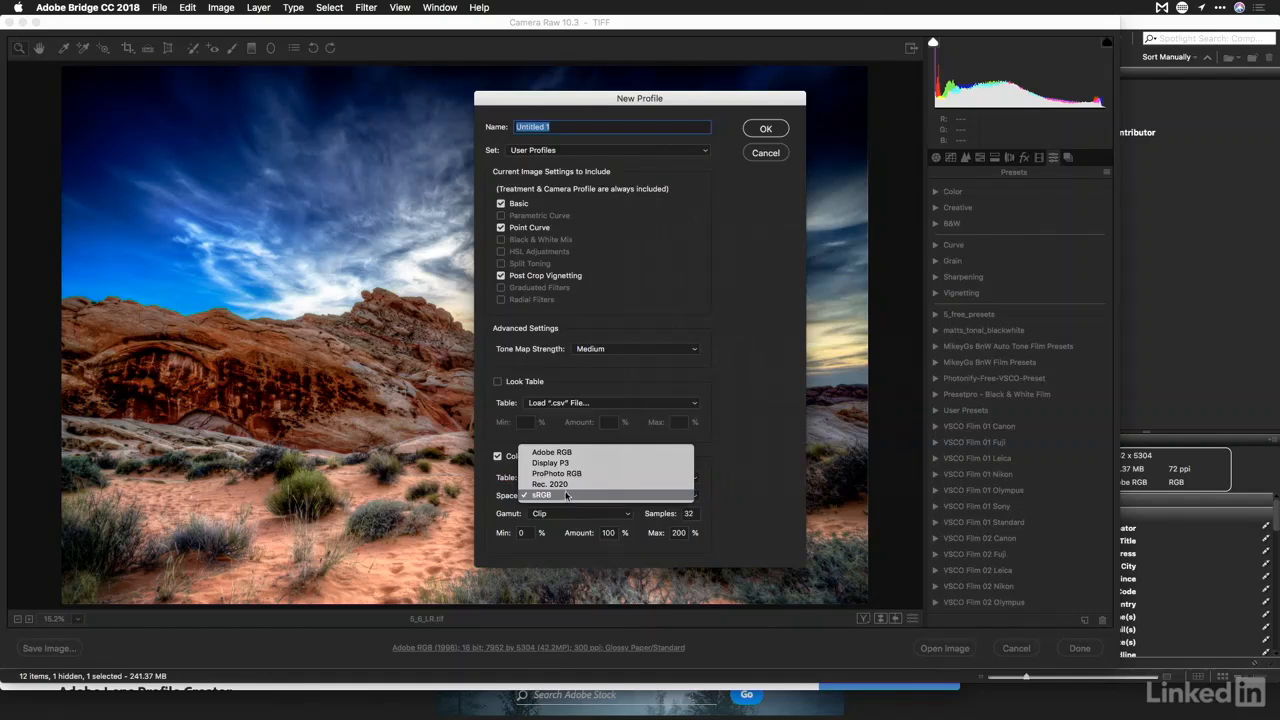
left_click(566, 454)
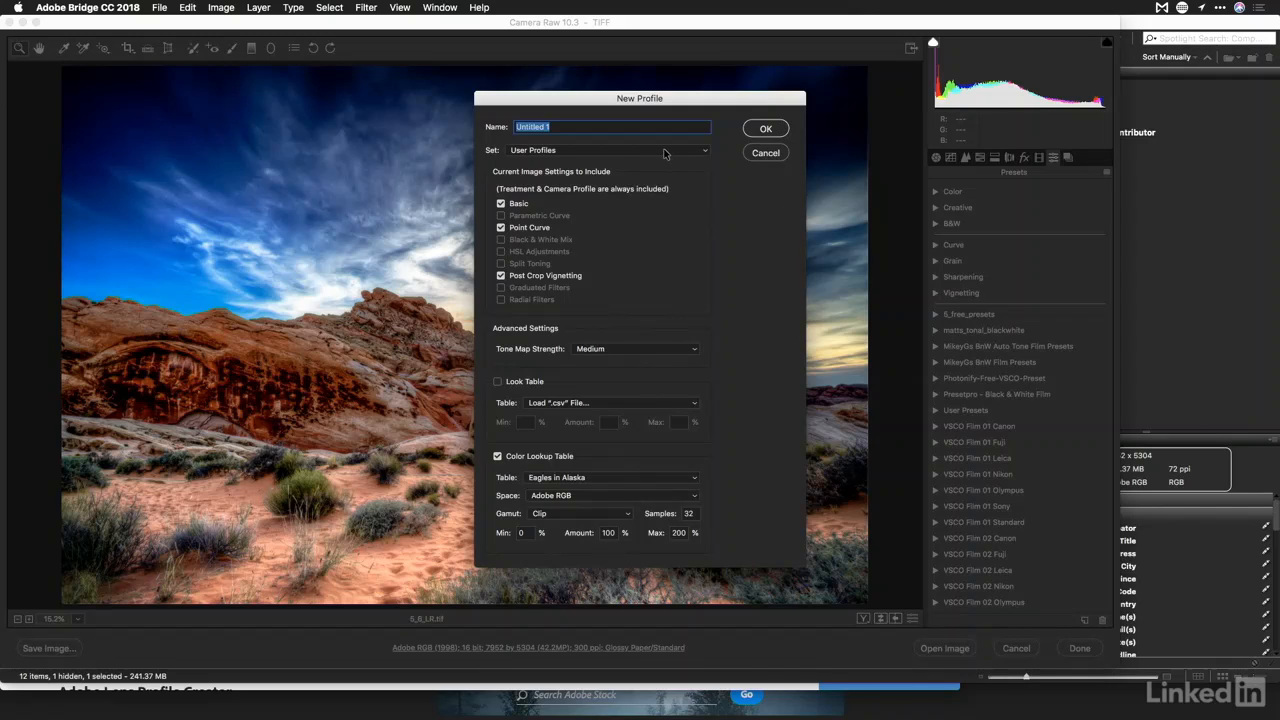
type("Crisp Landscape")
left_click(766, 129)
left_click(764, 131)
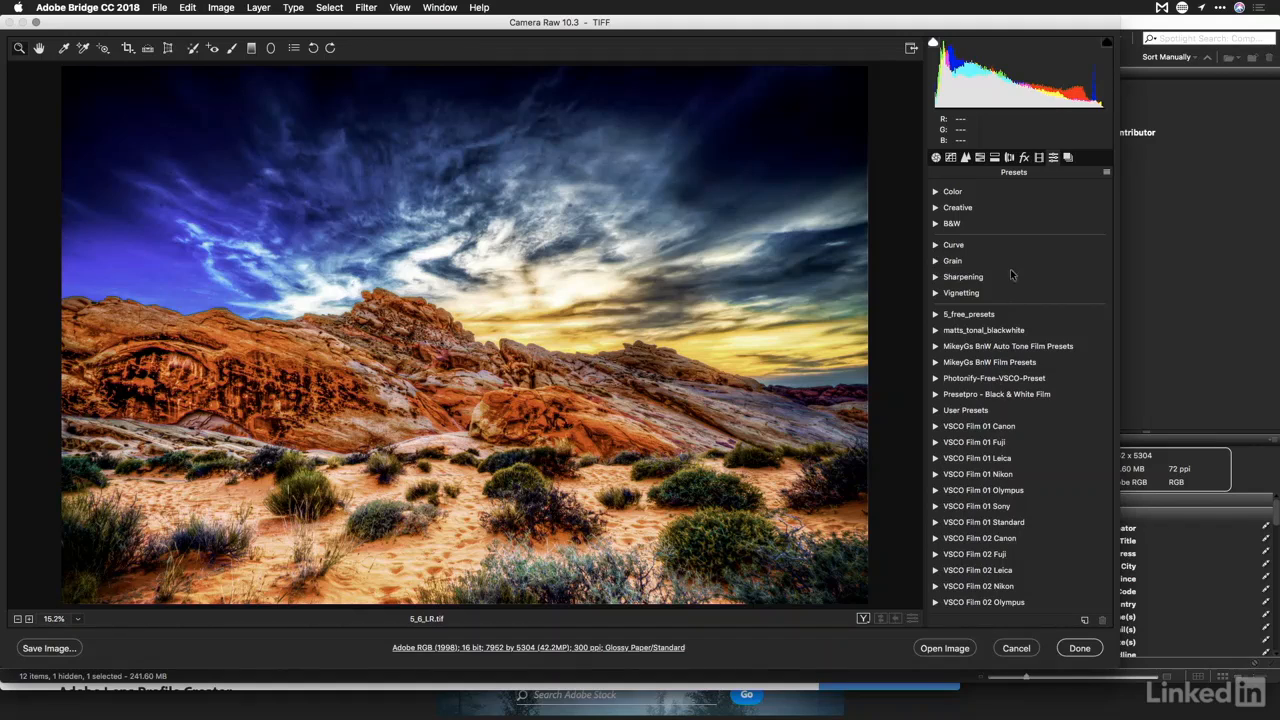
Examine the management options for the Crisp Landscape user profile in the Profile Browser
left_click(935, 158)
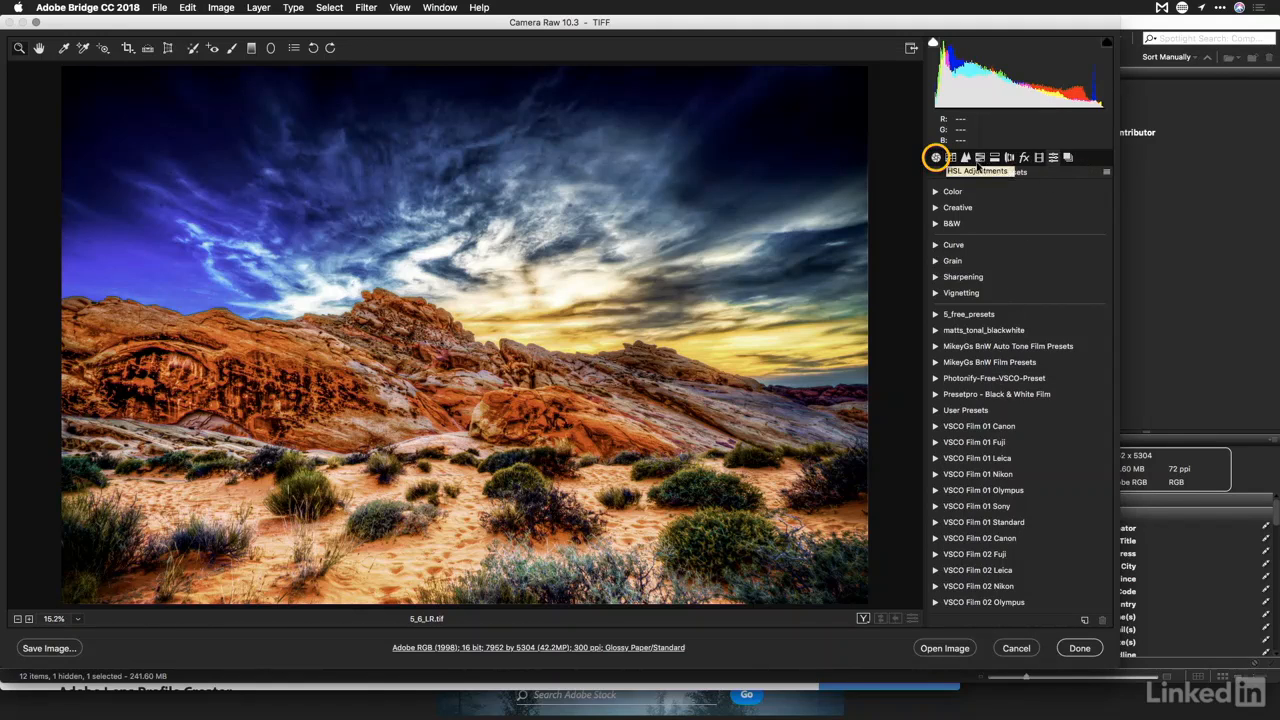
left_click(1092, 213)
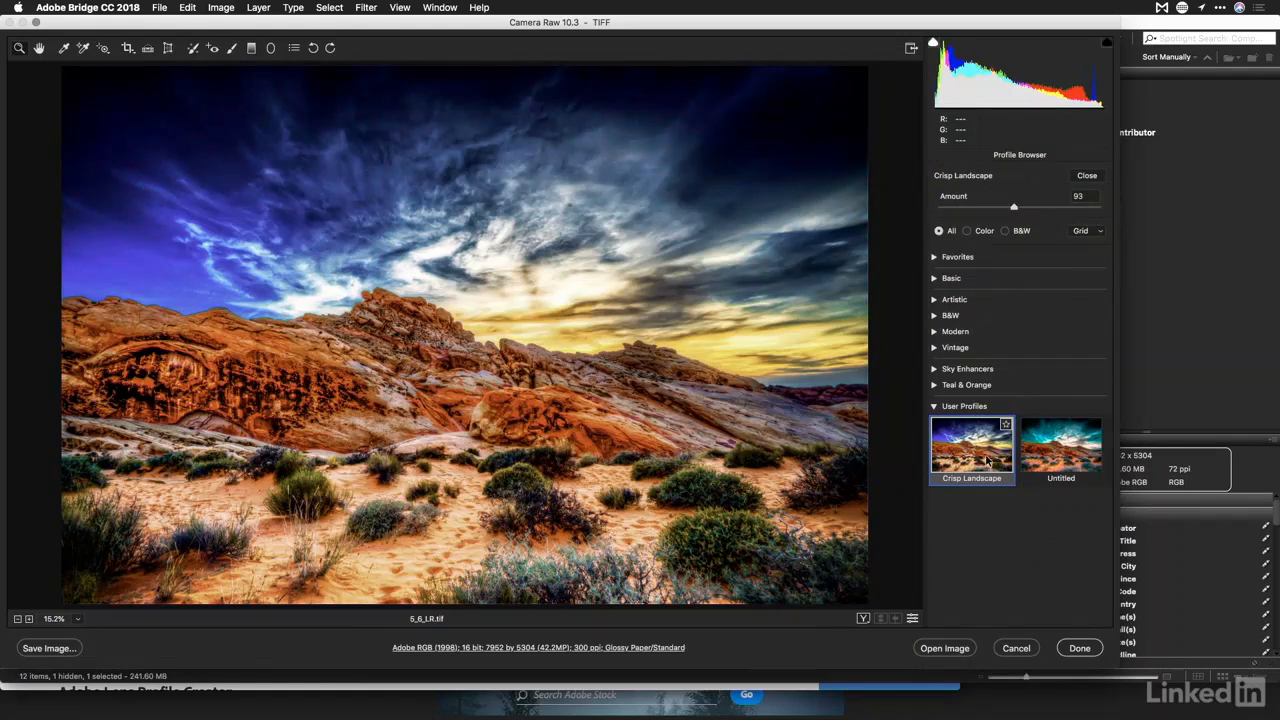
right_click(987, 460)
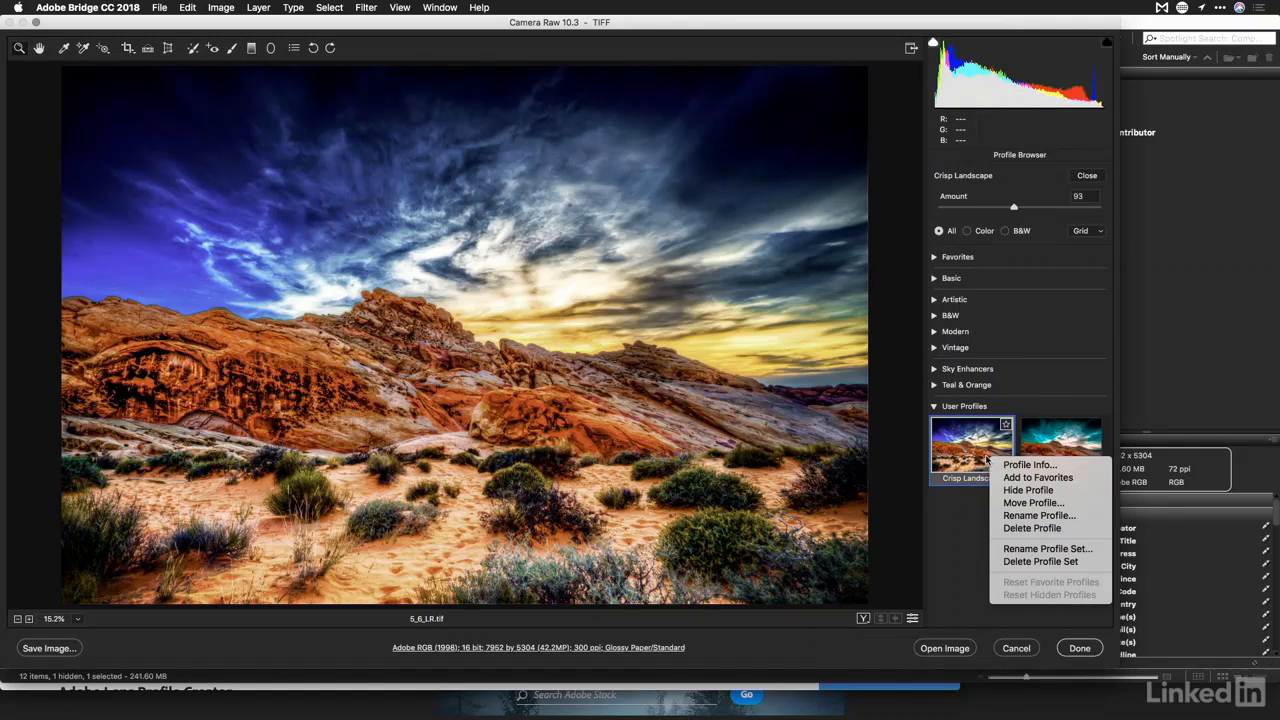
left_click(968, 508)
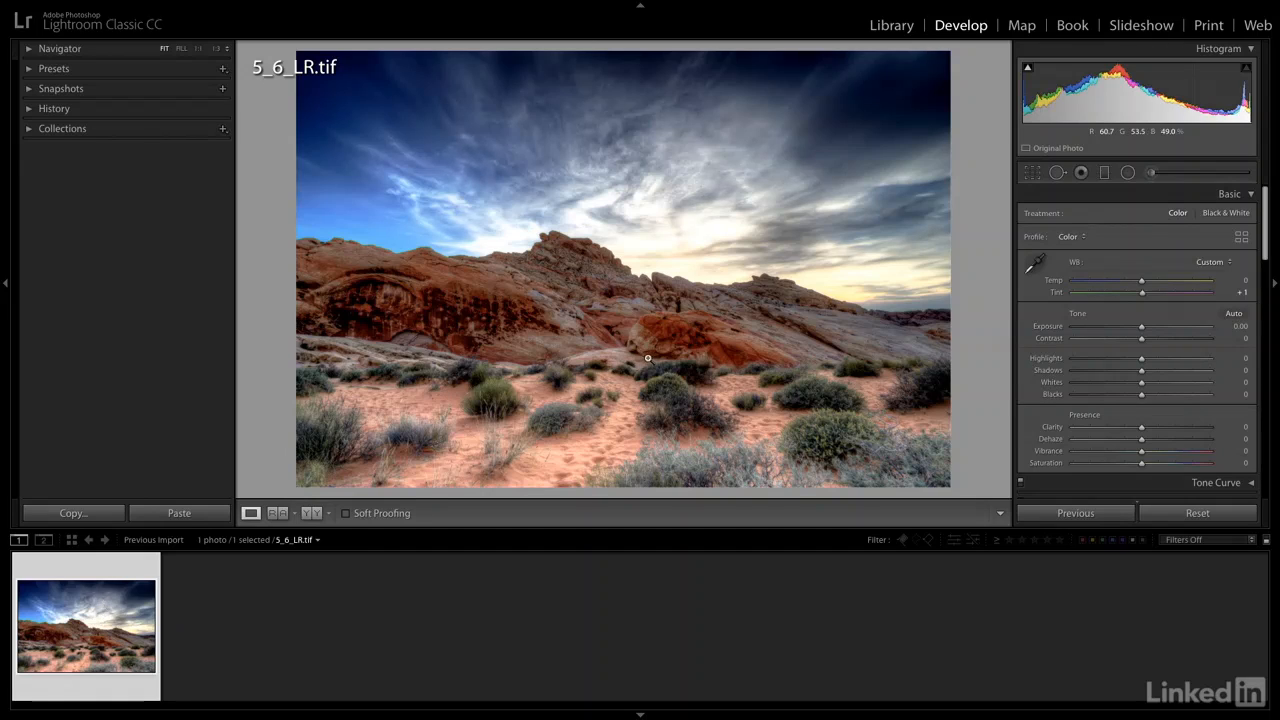
In Lightroom Classic, open the Profile Browser for 5_6_LR.tif and show the profiles in Large view
left_click(1241, 236)
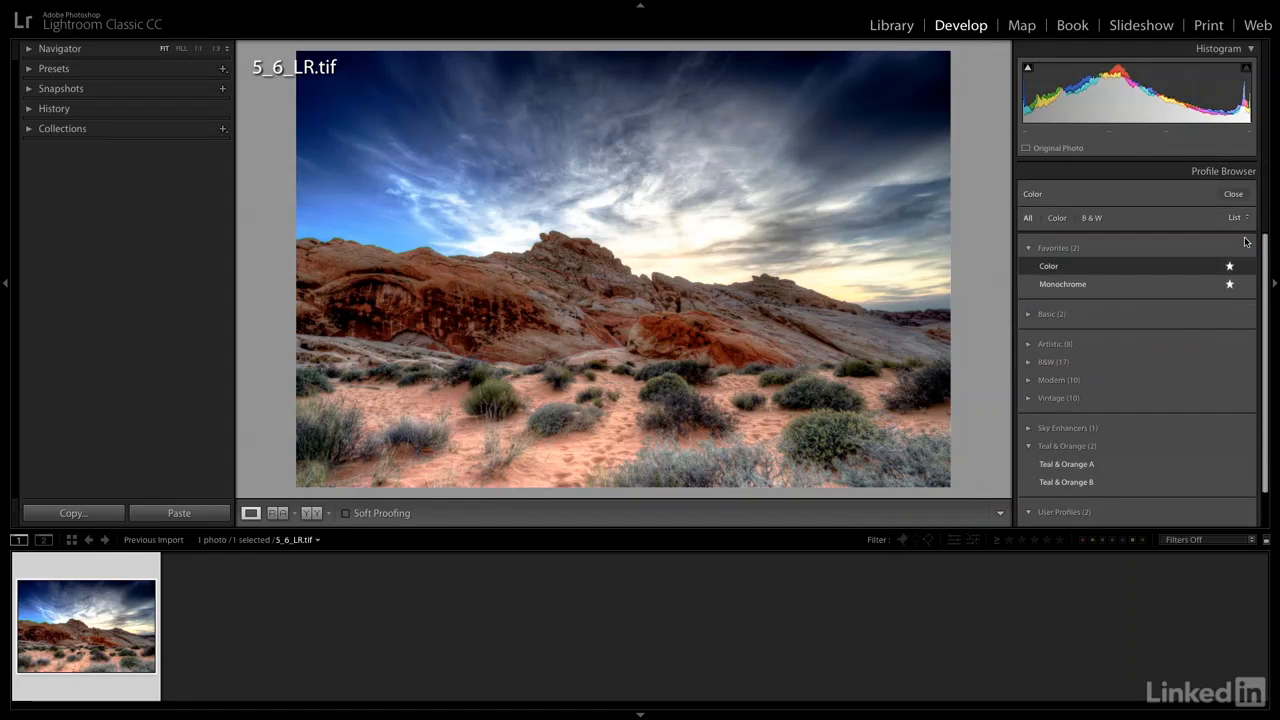
scroll(1156, 316, "down", 2)
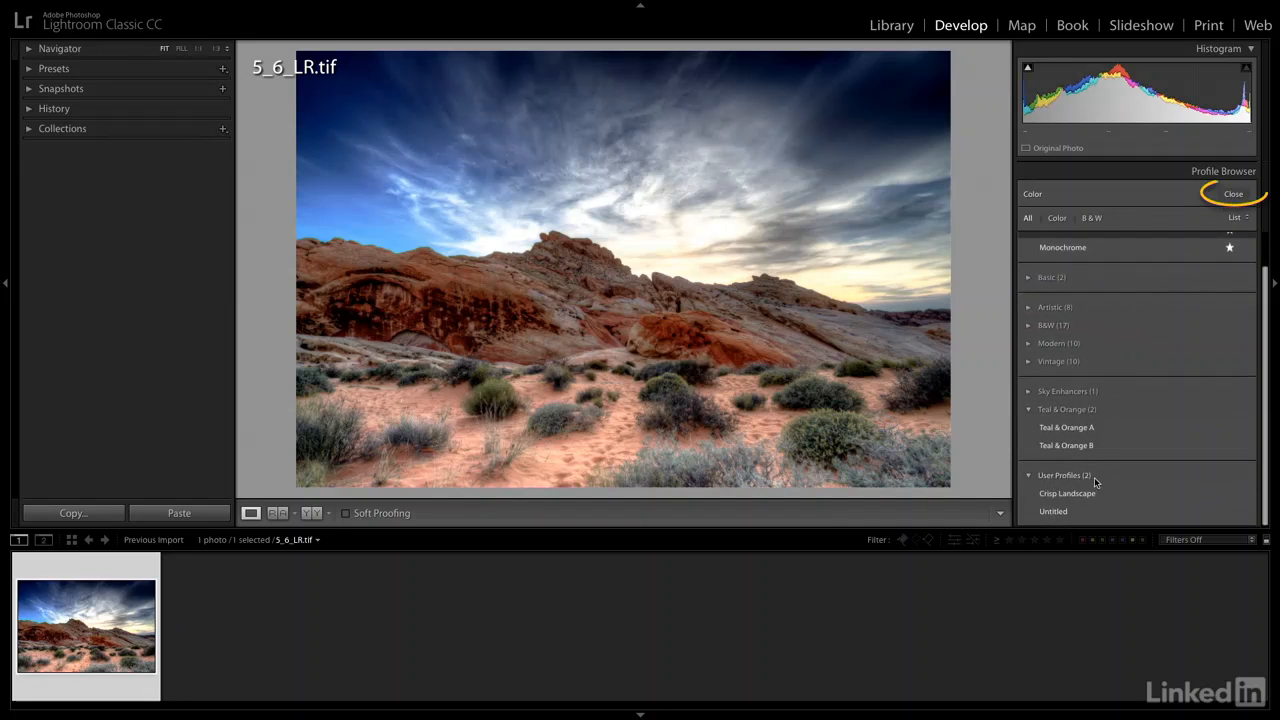
left_click(1236, 217)
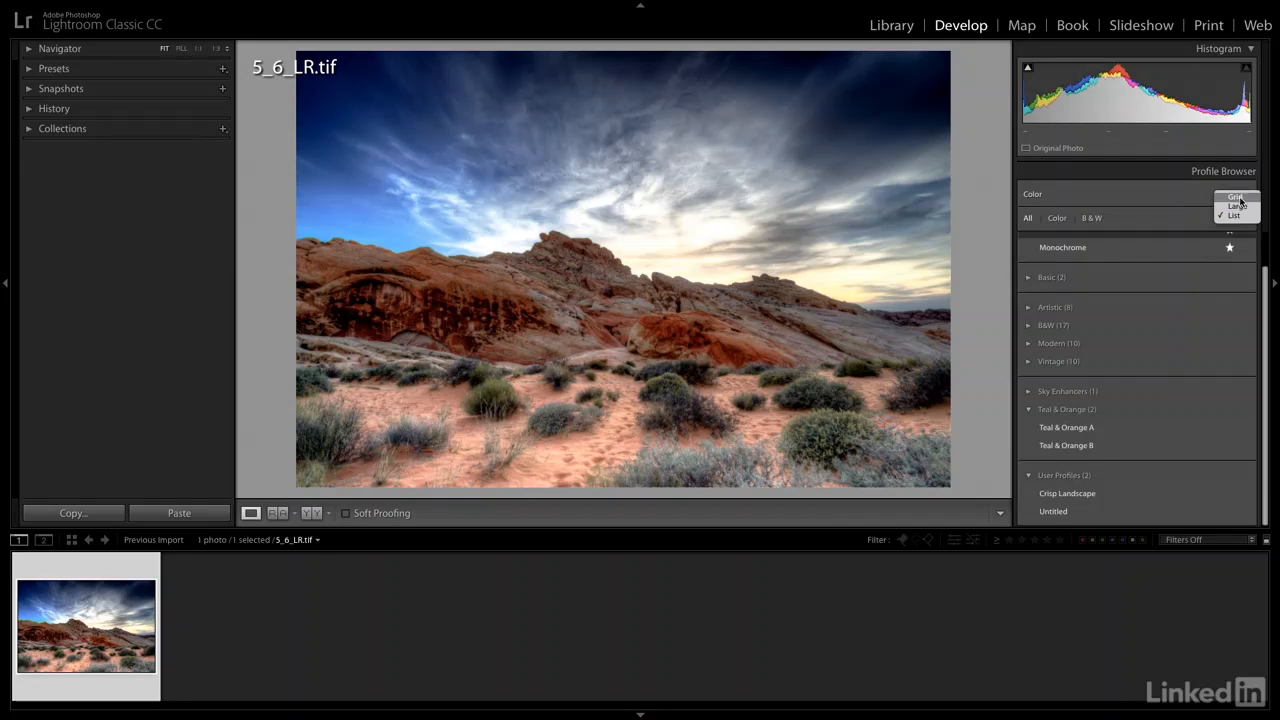
left_click(1236, 206)
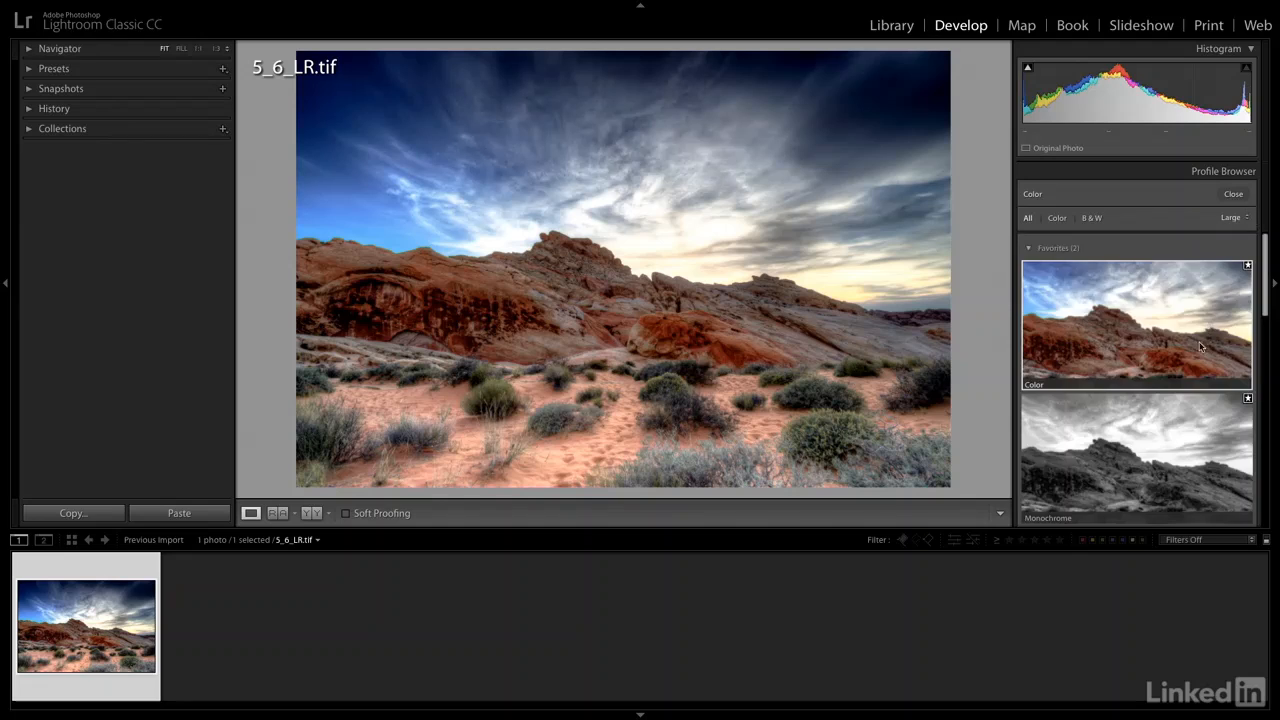
Apply the Crisp Landscape user profile to the desert photo with an amount of 93
scroll(1196, 356, "down", 15)
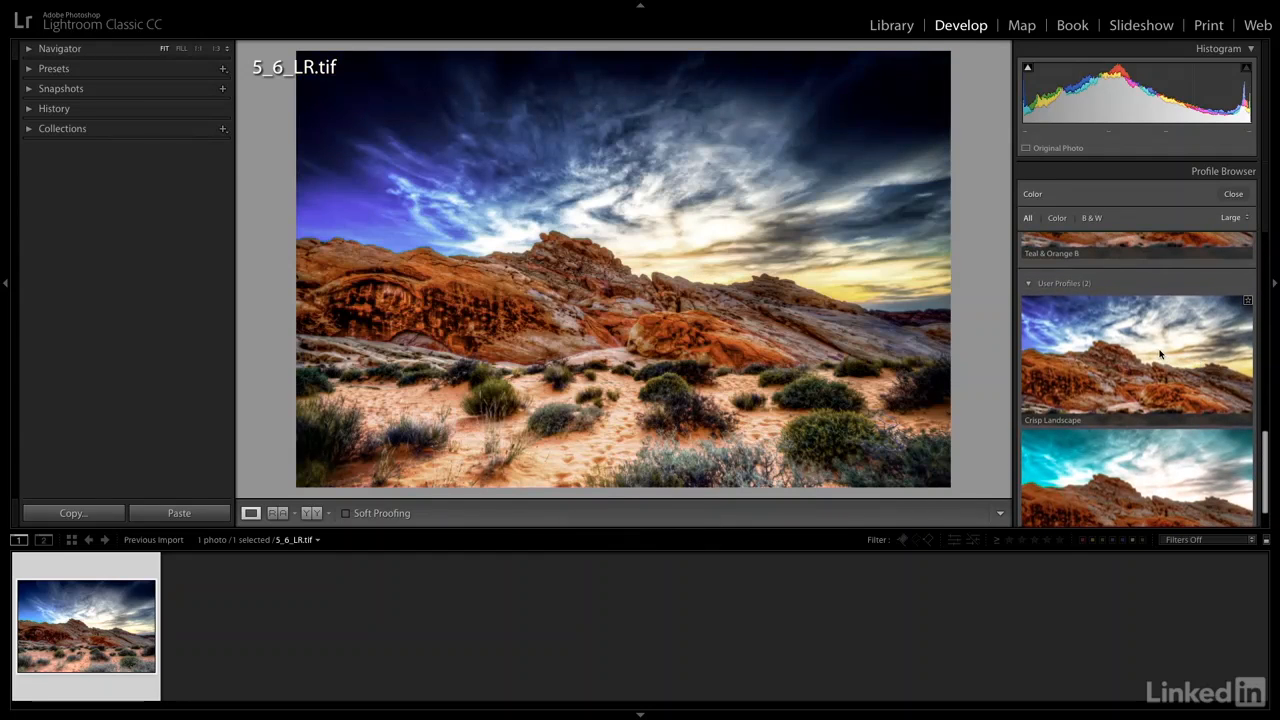
left_click(1160, 354)
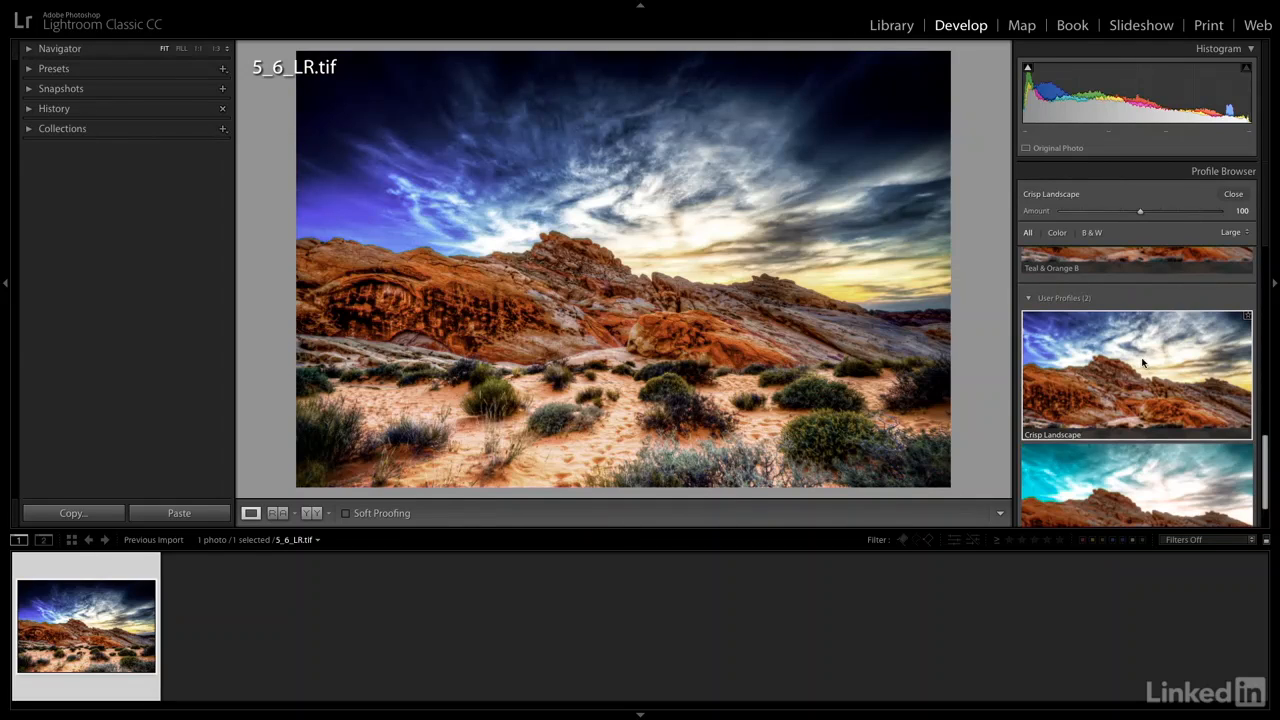
mouse_move(1140, 212)
left_mouse_down()
mouse_move(1199, 223)
mouse_move(1085, 236)
mouse_move(1134, 230)
left_mouse_up()
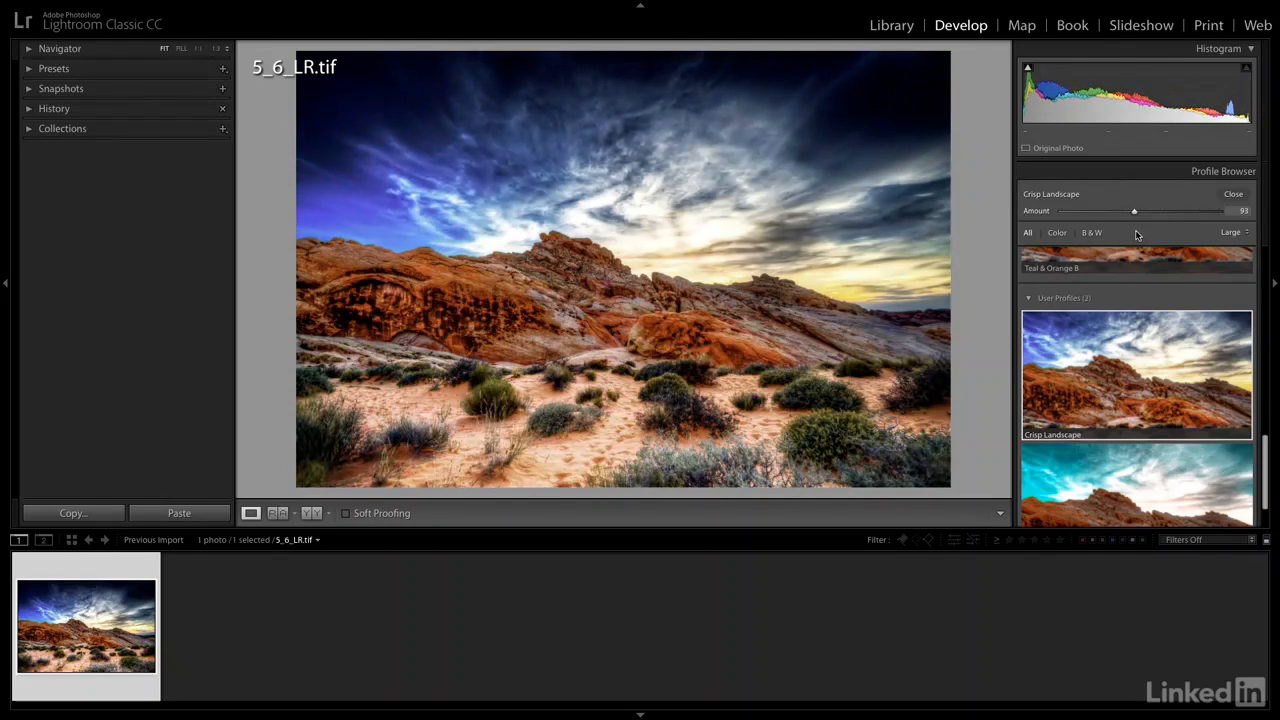
Preview the Teal & Orange A and Teal & Orange B profiles on the desert photo without applying them
scroll(1126, 452, "up", 1)
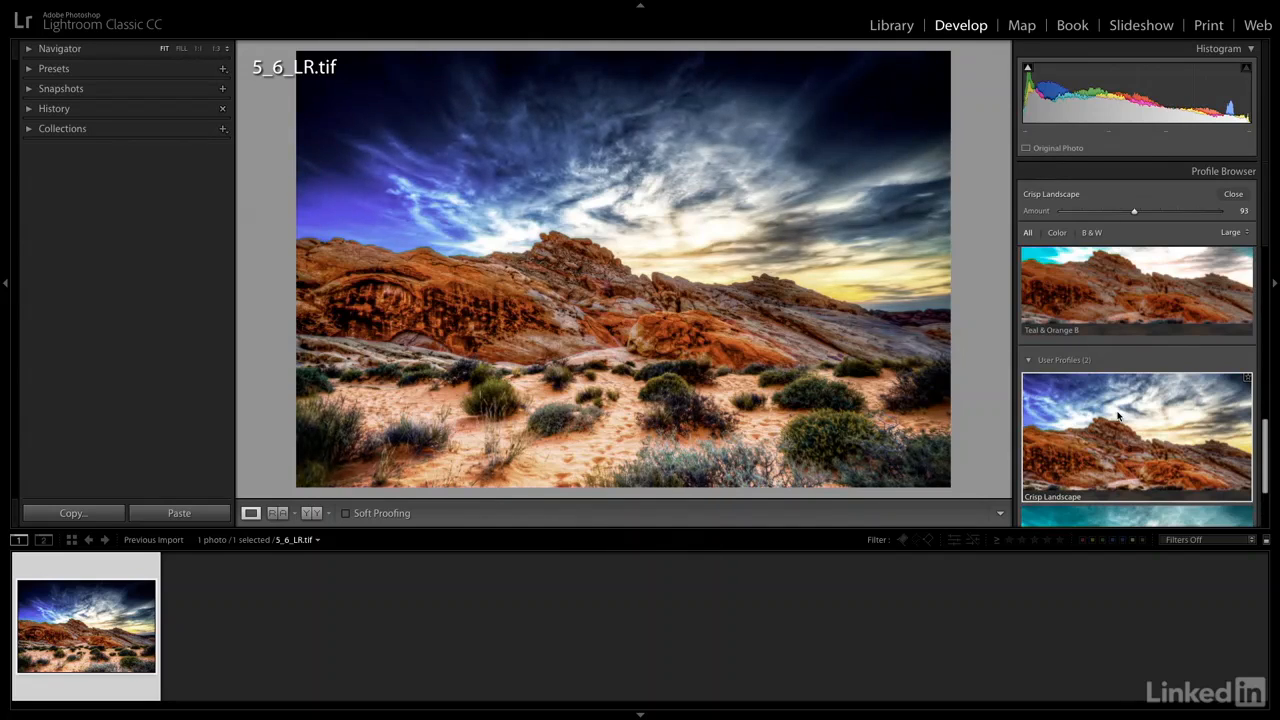
scroll(1118, 418, "up", 2)
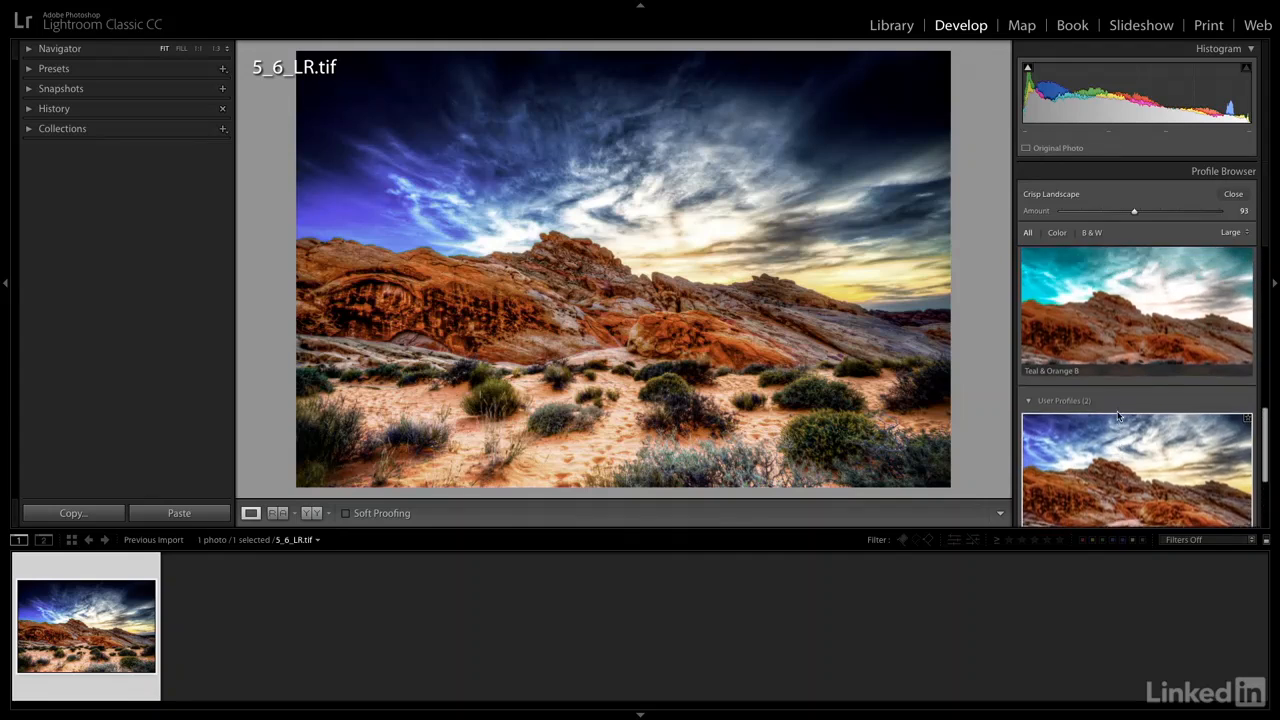
scroll(1118, 418, "up", 2)
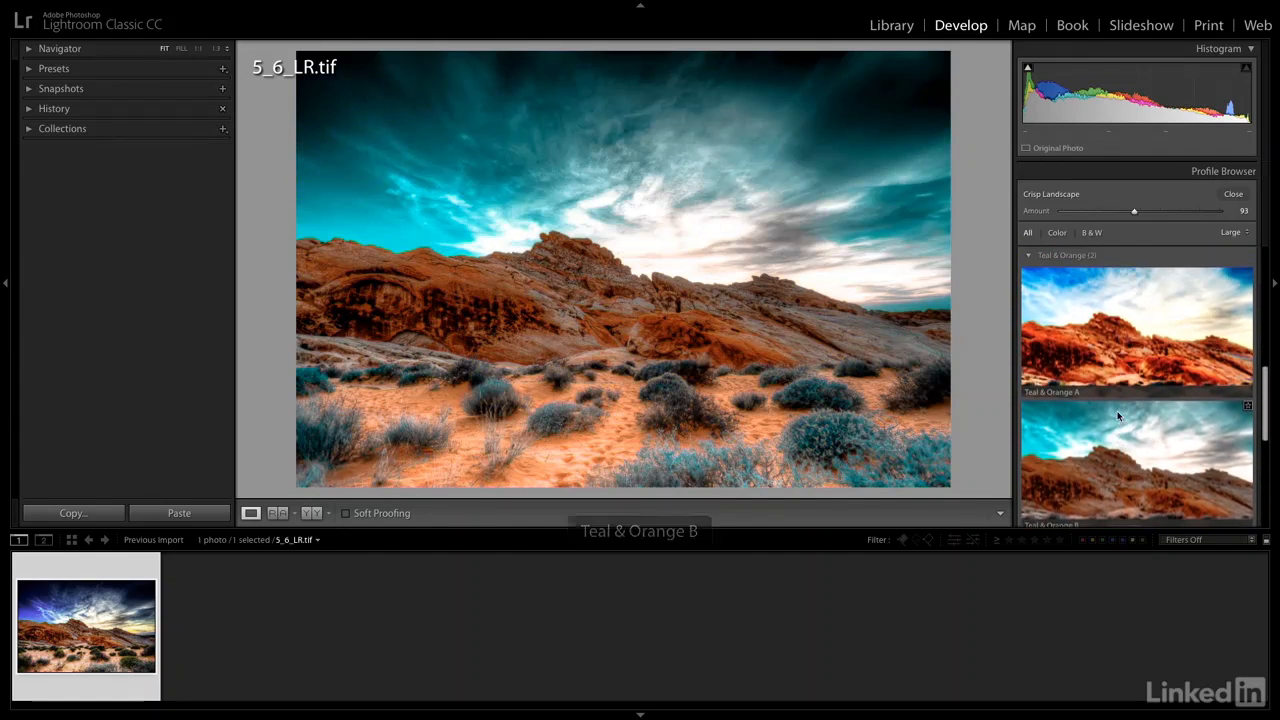
scroll(1113, 362, "down", 2)
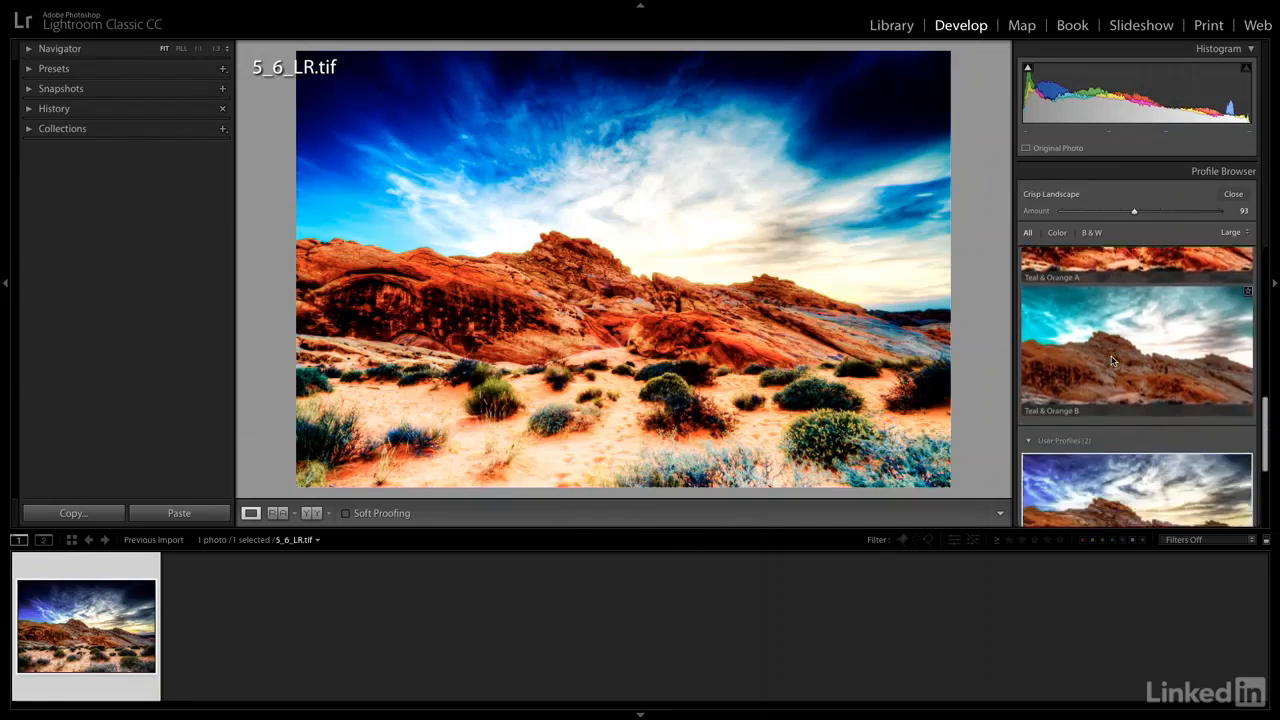
scroll(1113, 362, "up", 1)
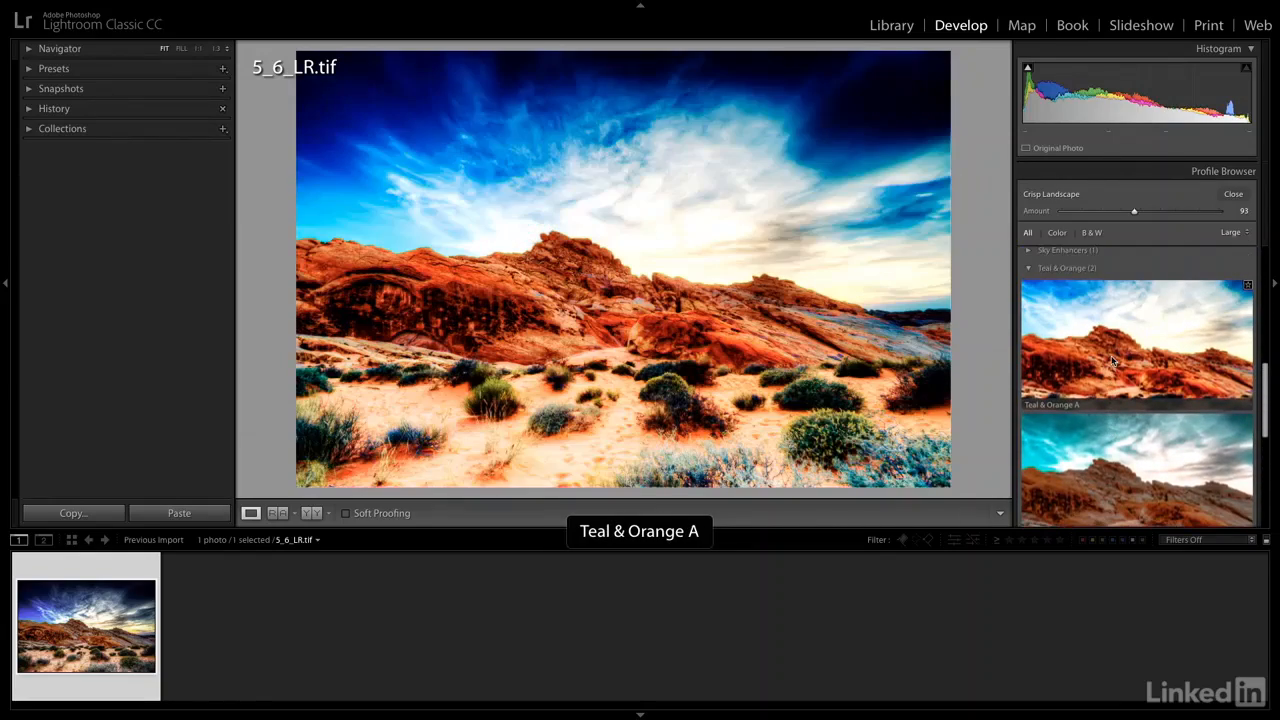
scroll(1113, 362, "down", 3)
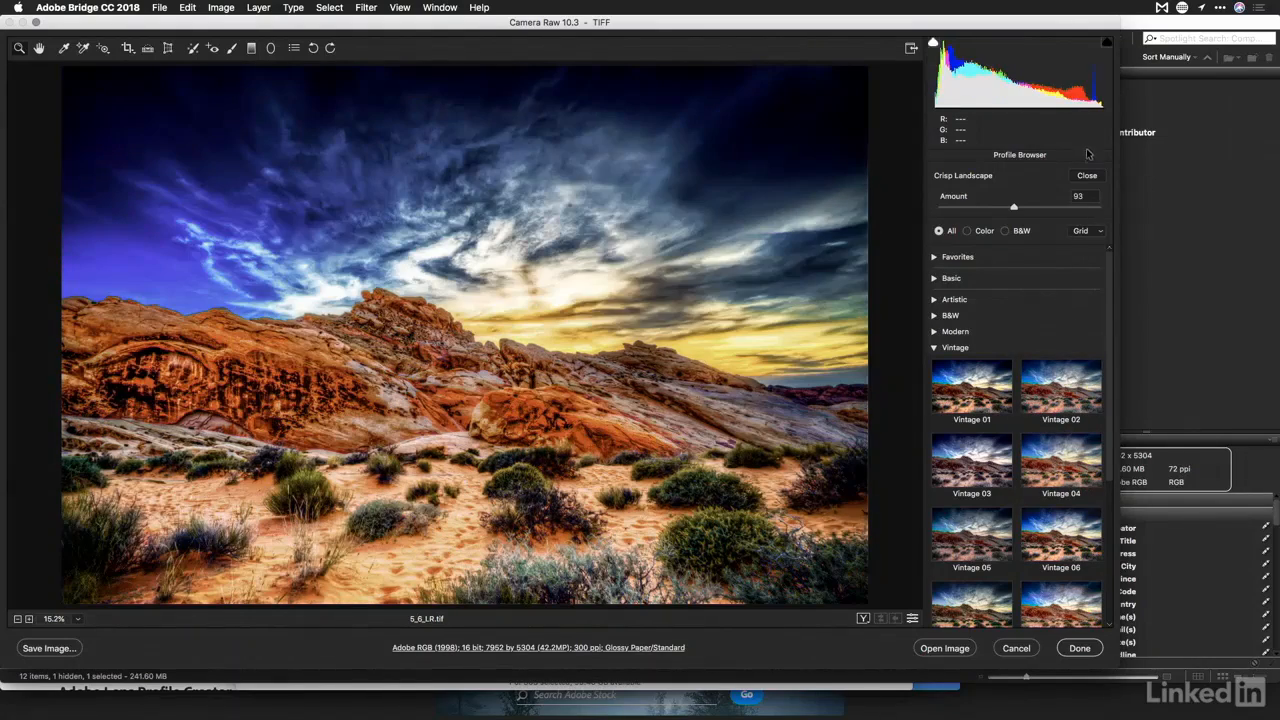
Back in Camera Raw, close the Profile Browser and start another new profile from the current photo settings
left_click(1087, 175)
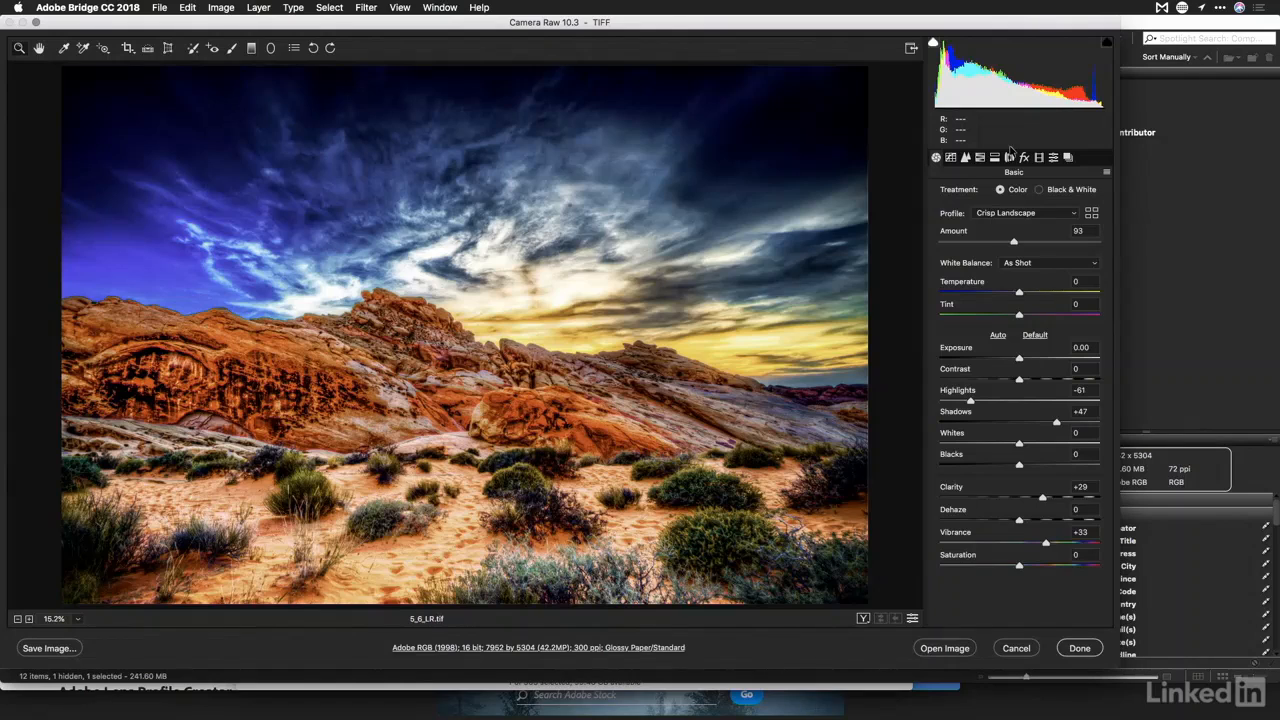
left_click(1053, 157)
key("alt")
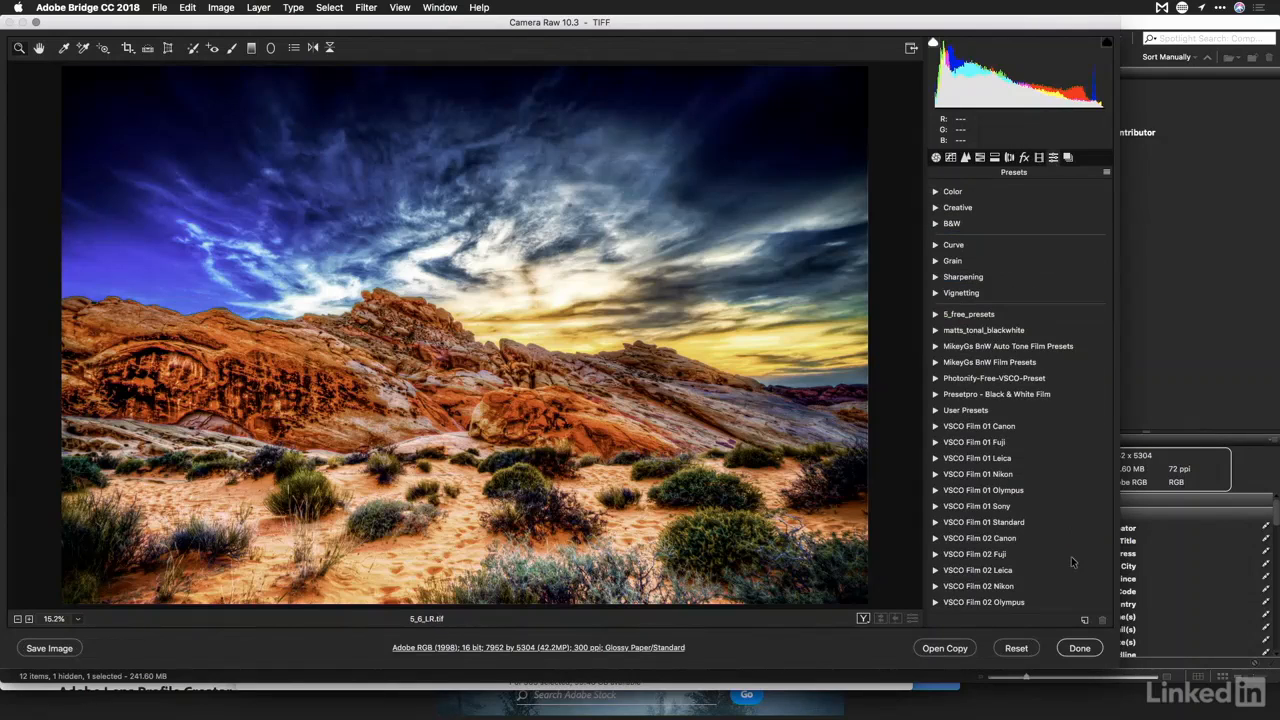
left_click(1085, 621)
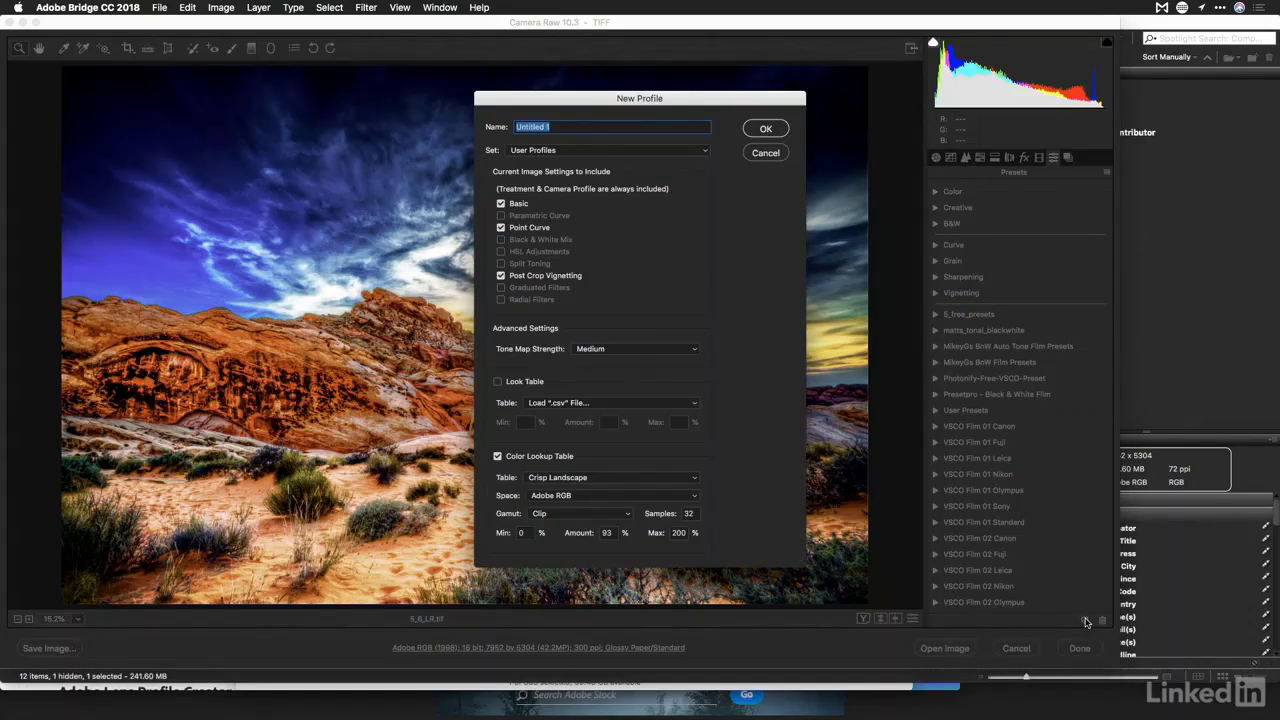